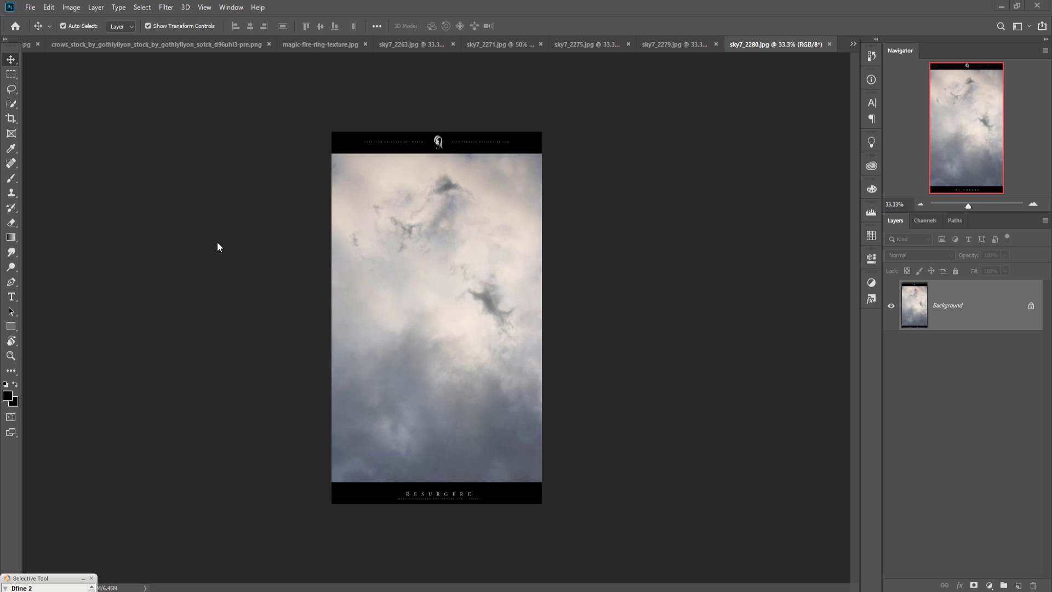
Create a new 1920 x 1080 pixel document at 300 pixels/inch in RGB Color with a white background.
click(30, 8)
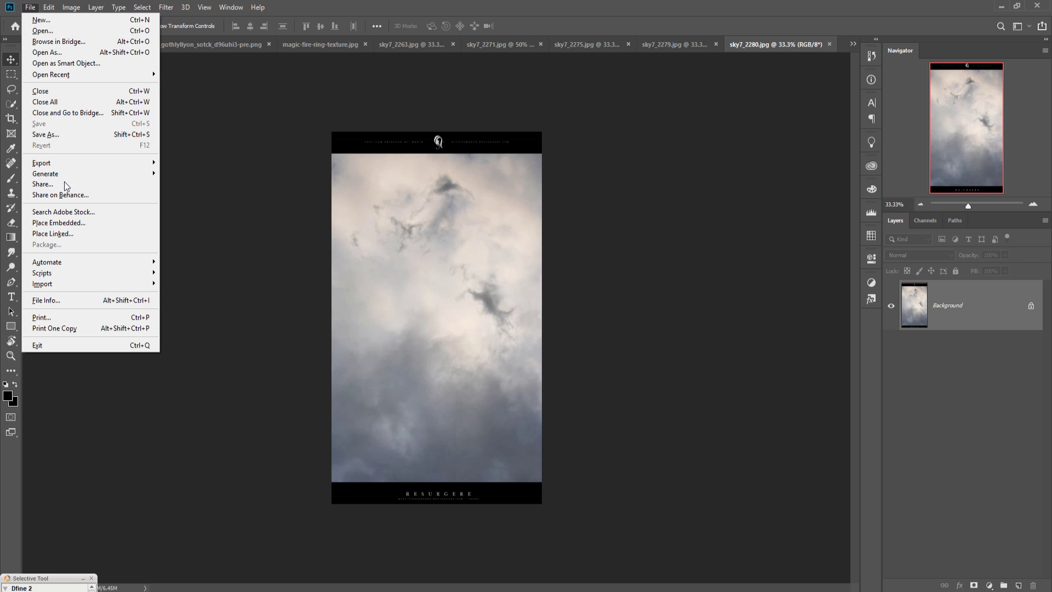
click(63, 21)
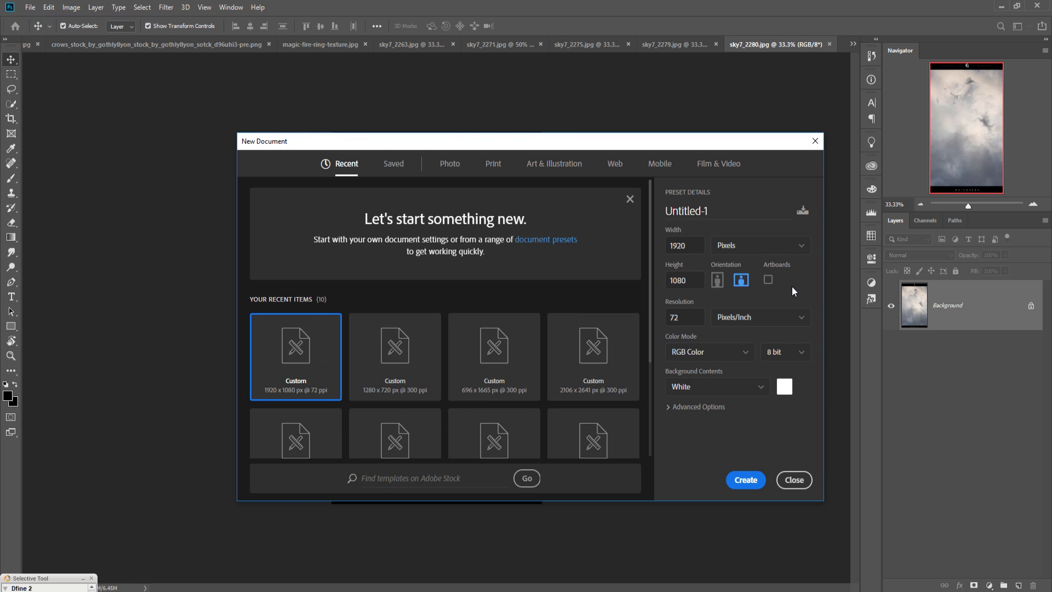
double_click(692, 325)
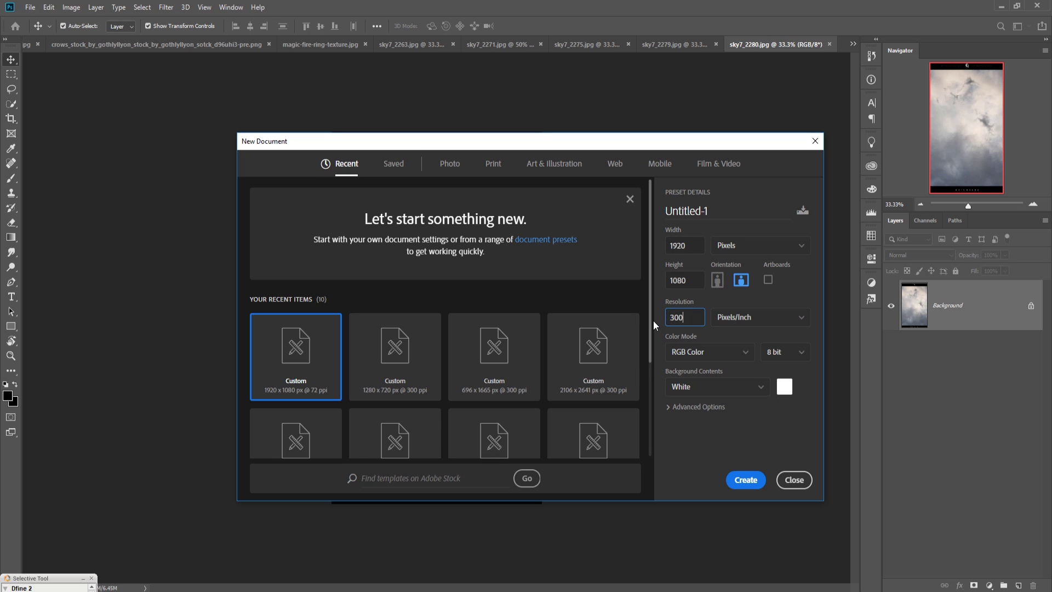
click(740, 477)
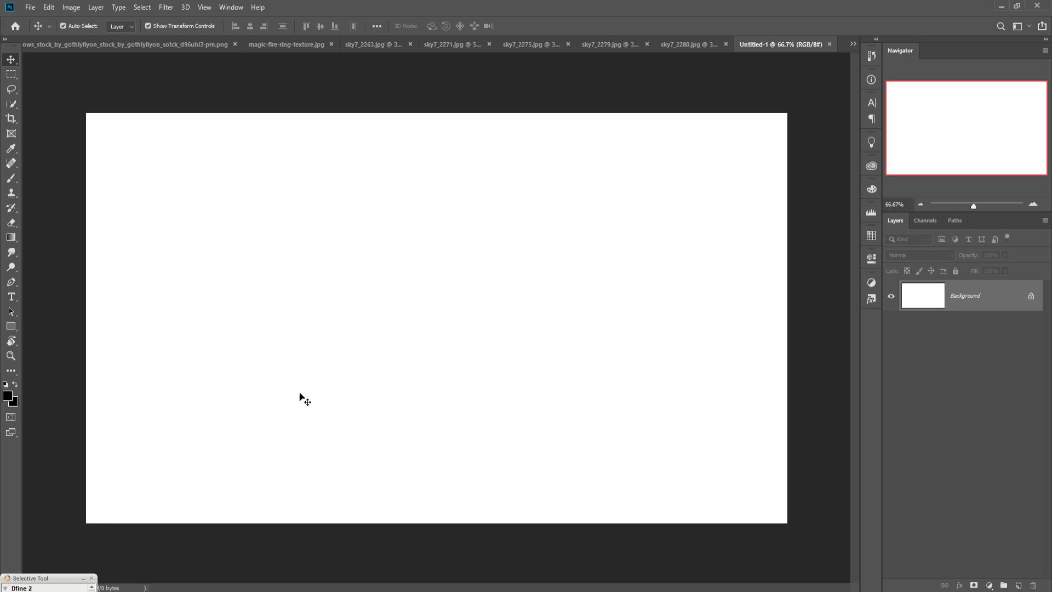
Make a rectangular selection of the cloud area in sky7_2263.jpg, leaving out the black bars above and below.
click(854, 43)
click(630, 100)
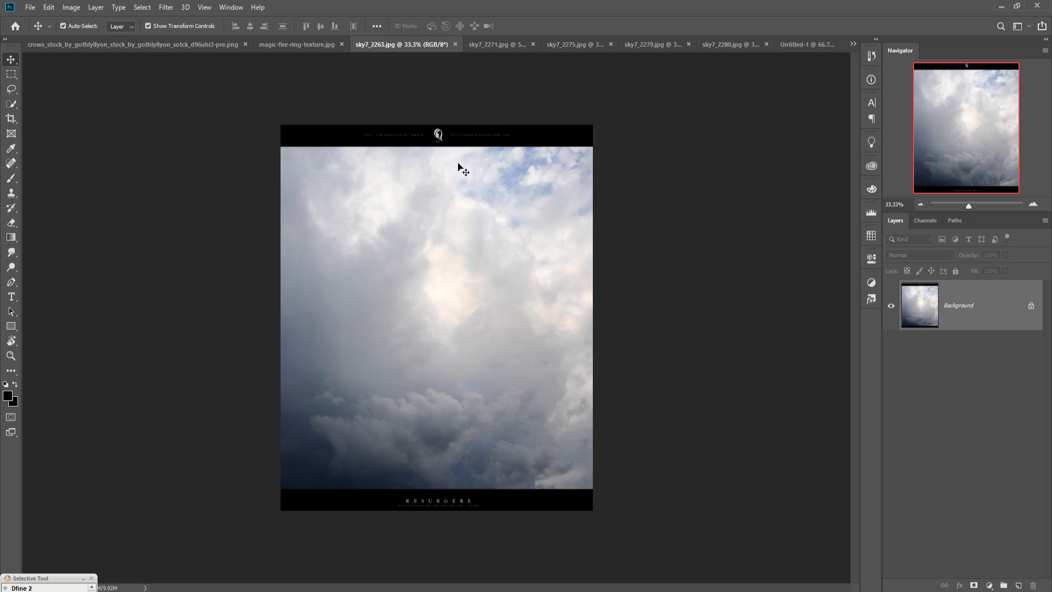
click(18, 77)
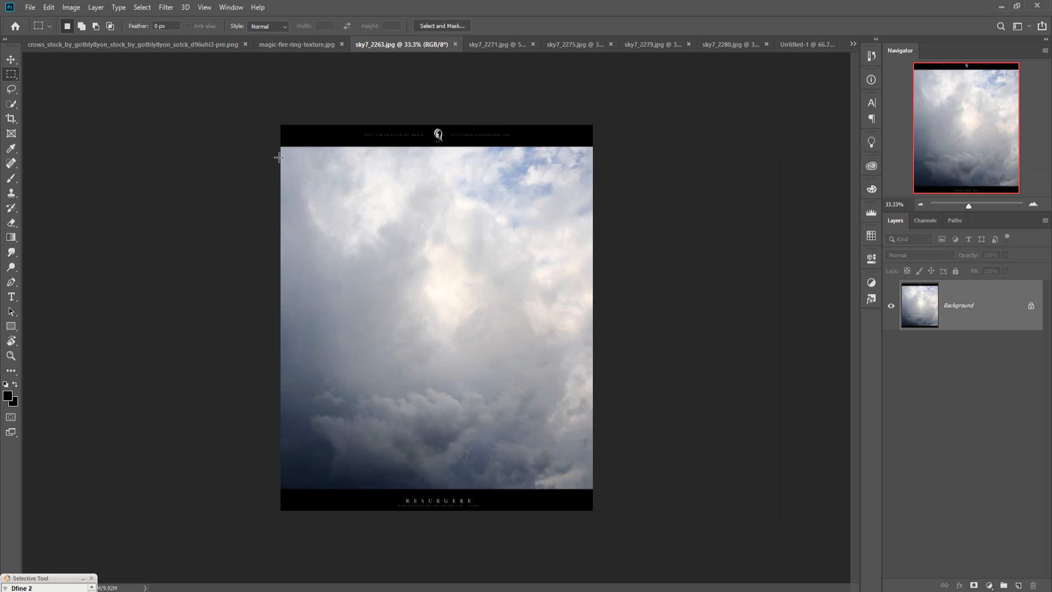
drag(271, 153, 655, 490)
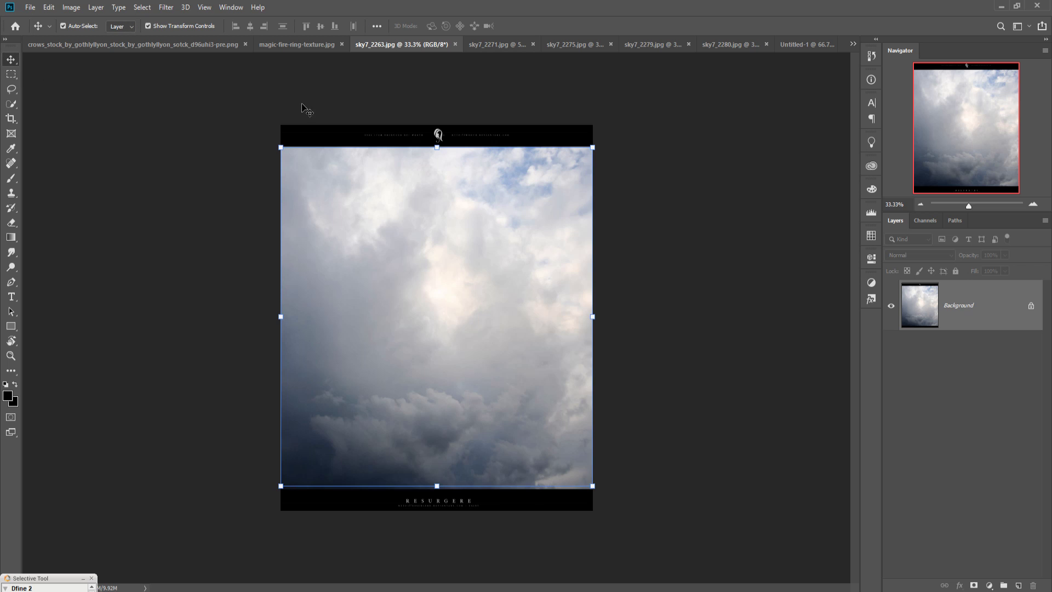
Copy the selected clouds into the Untitled-1 document as a new layer and close sky7_2263.jpg.
key(v)
drag(382, 44, 389, 77)
drag(511, 205, 354, 258)
click(622, 77)
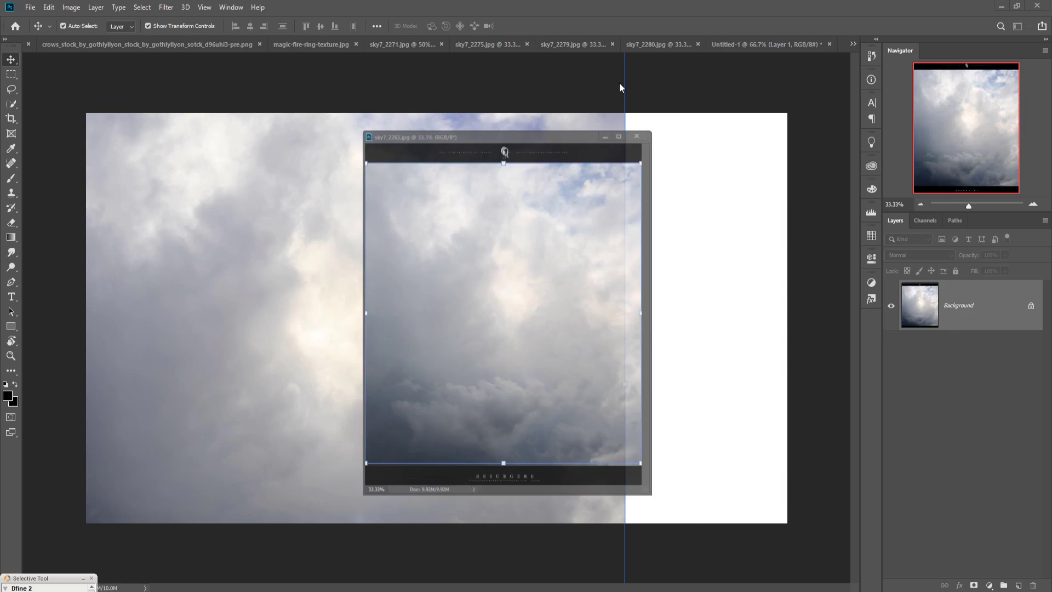
Scale the cloud layer proportionally to about 124% and position it to cover the whole canvas with low clouds along the bottom edge.
drag(469, 283, 535, 135)
drag(533, 283, 479, 355)
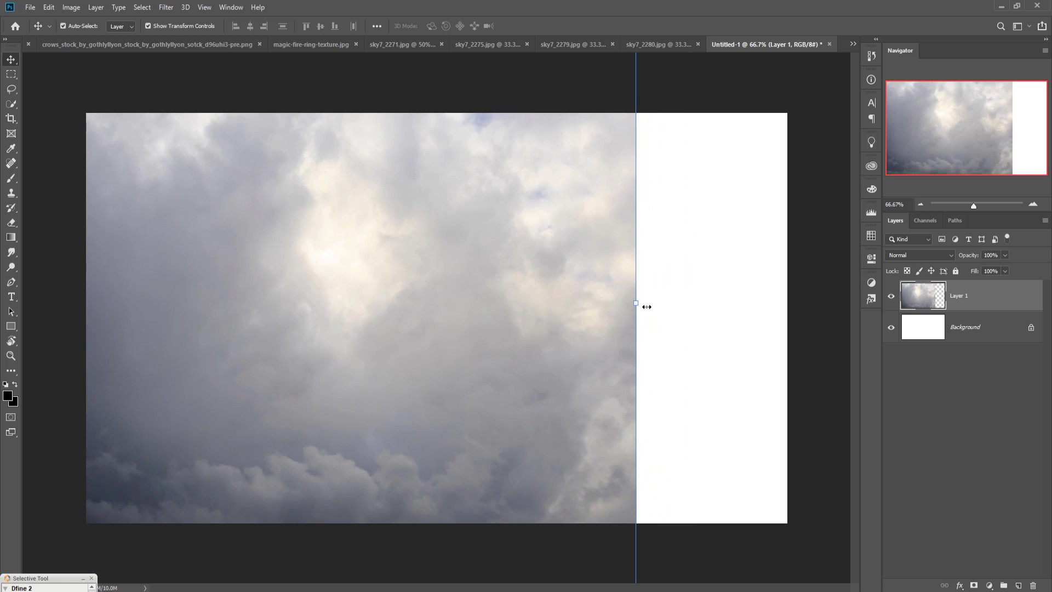
drag(646, 307, 794, 305)
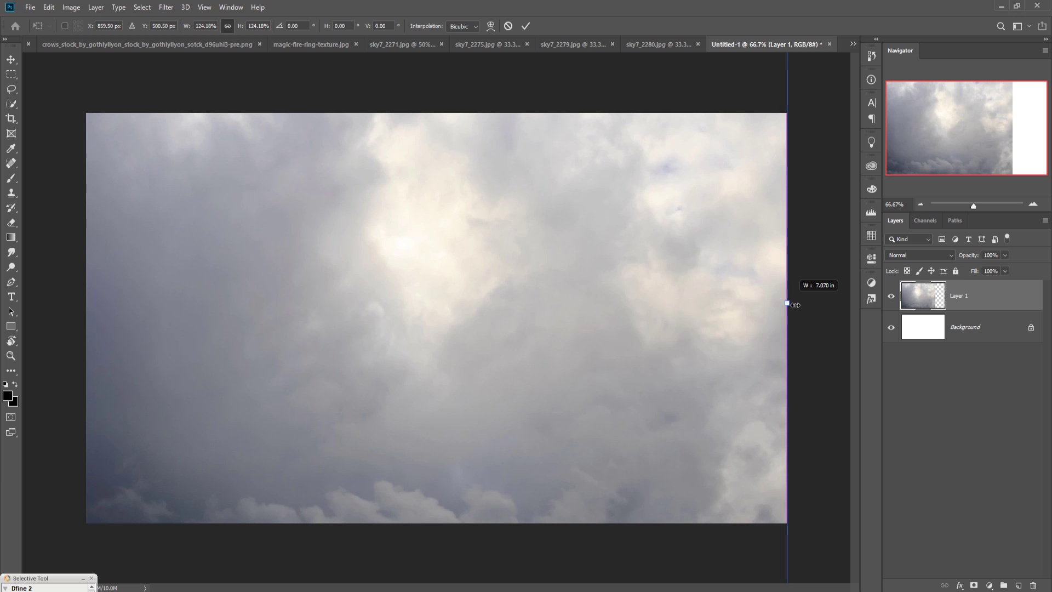
drag(540, 347, 589, 363)
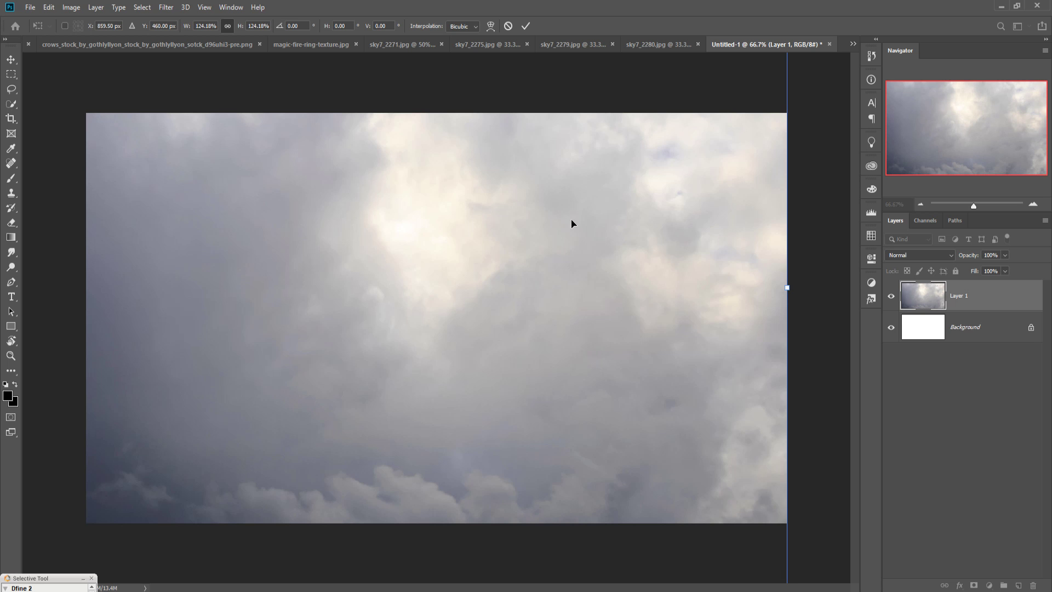
key(ctrl+minus)
key(ctrl+minus)
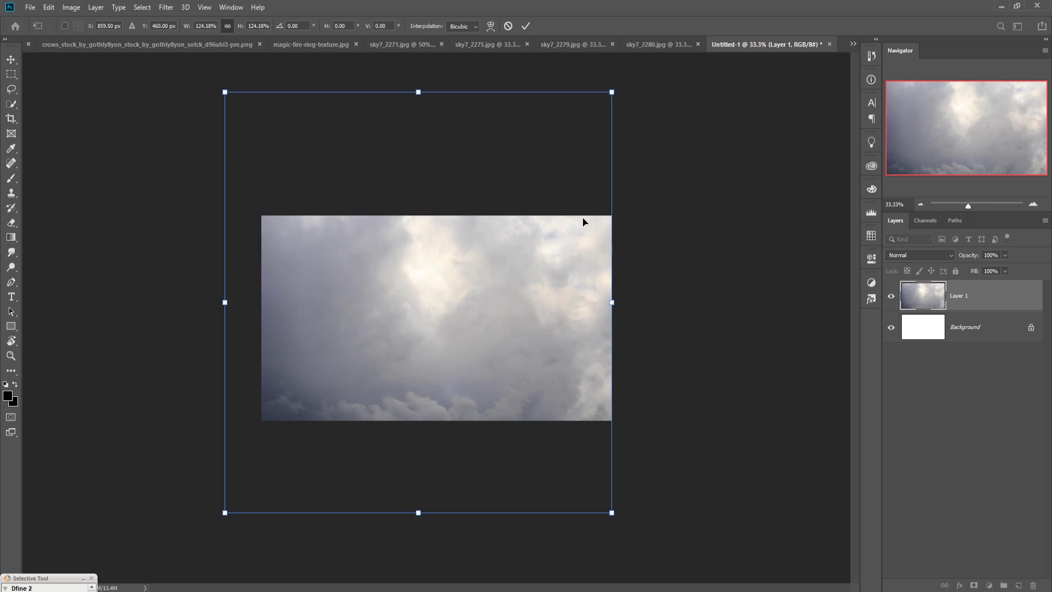
drag(482, 306, 519, 304)
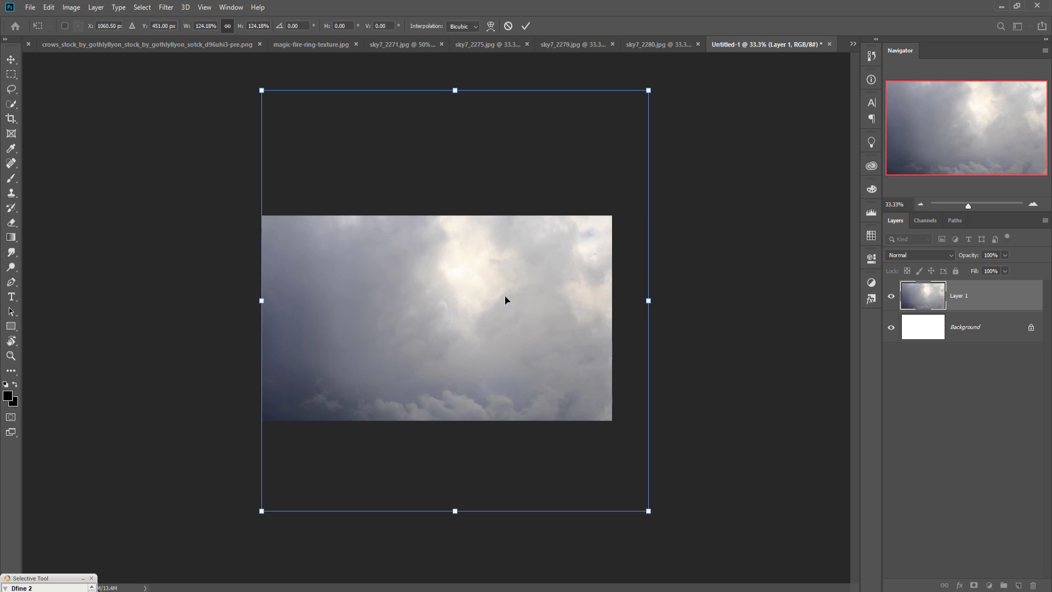
click(526, 26)
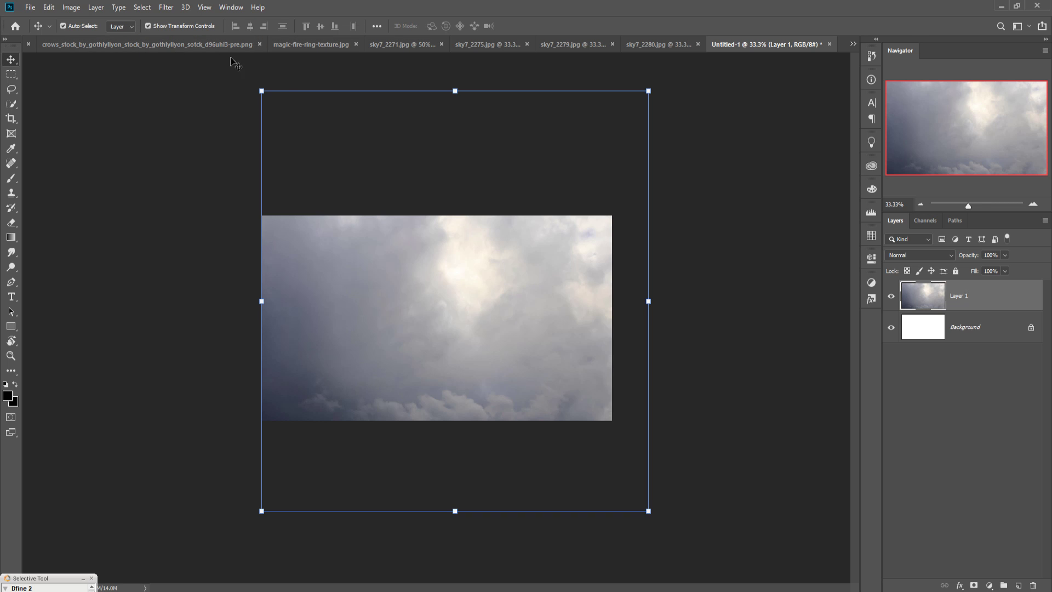
In memento_32_by_faestock_d5u0cfa-fullview.jpg, start a Pen tool path along the curved outer edge of the woman's billowing skirt.
click(853, 43)
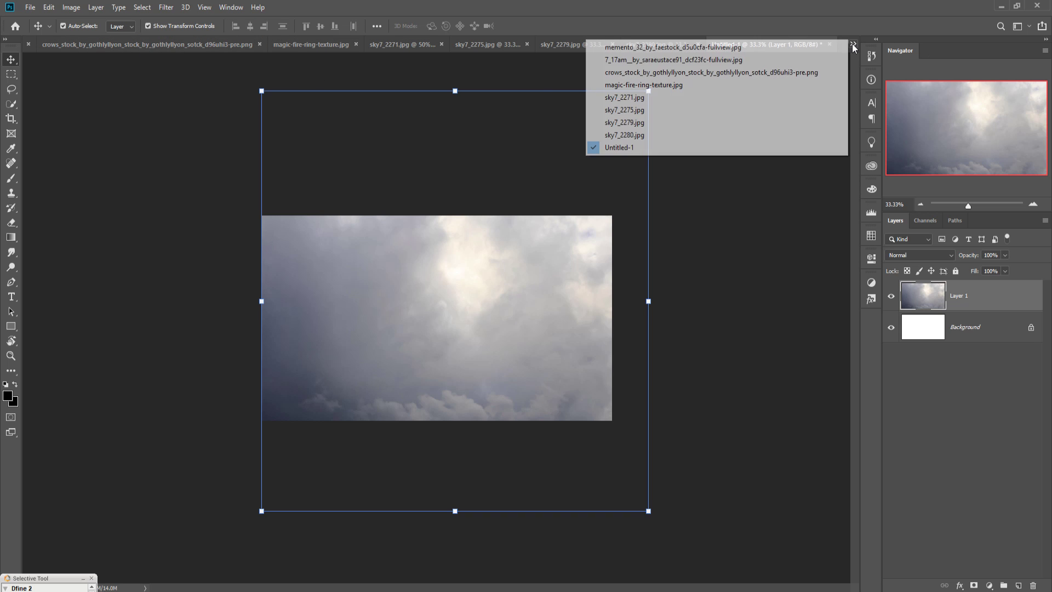
click(725, 48)
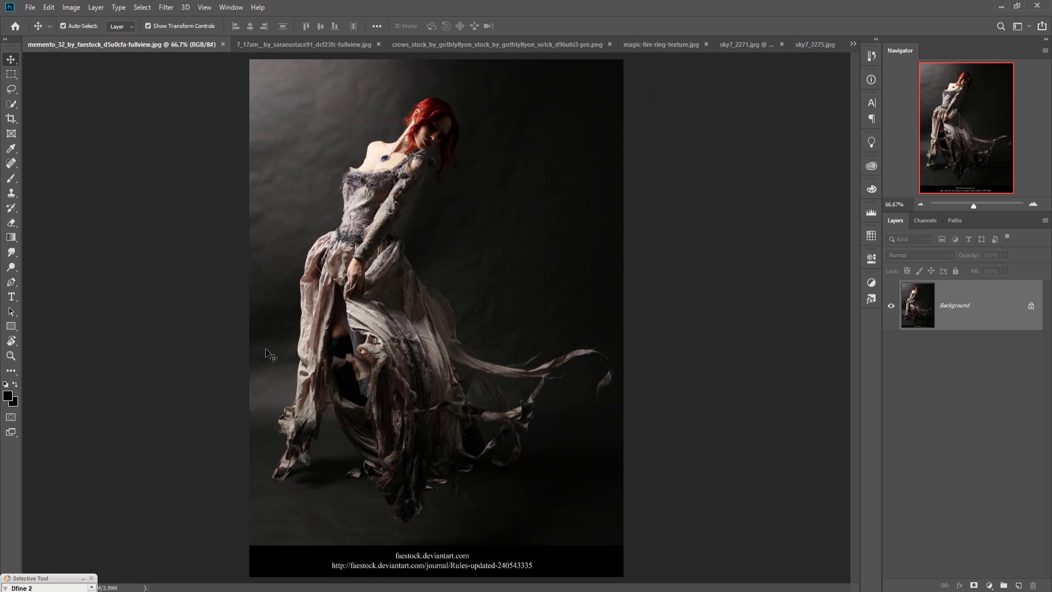
click(11, 281)
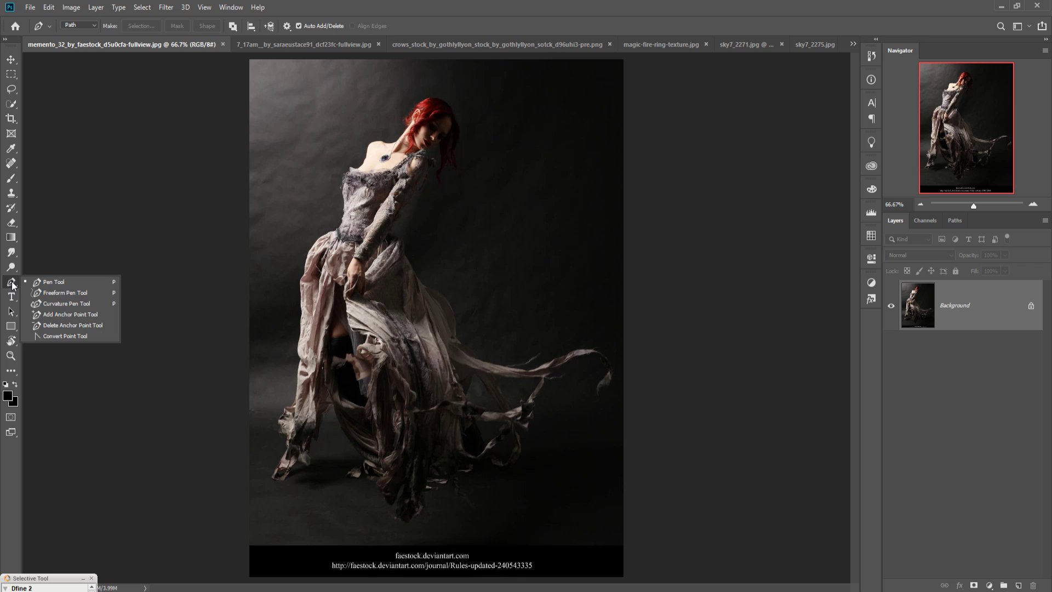
click(33, 284)
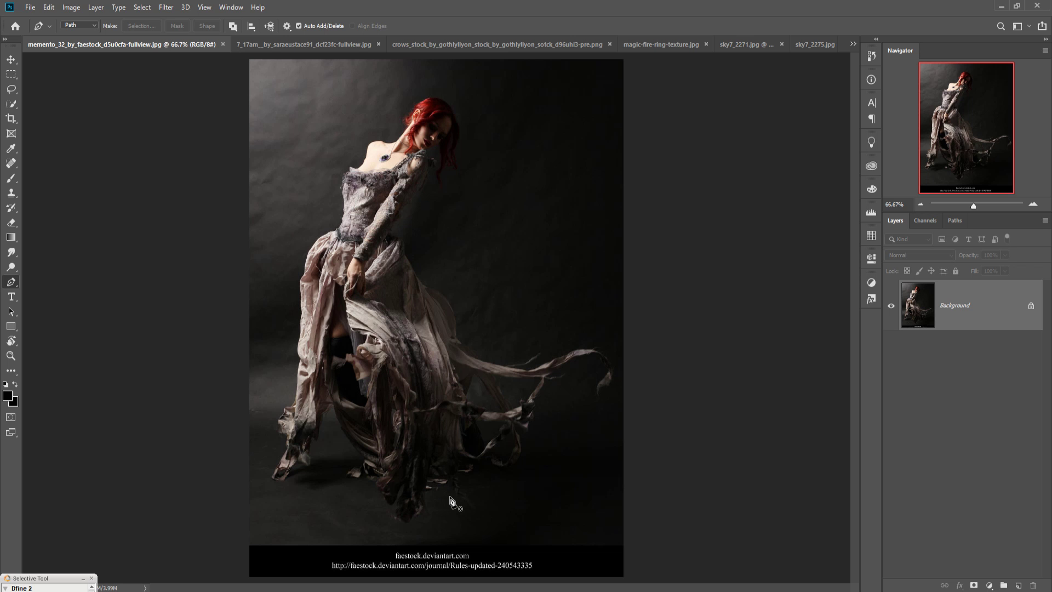
key(ctrl+plus)
key(ctrl+plus)
key(ctrl+plus)
key(ctrl+plus)
key(ctrl+plus)
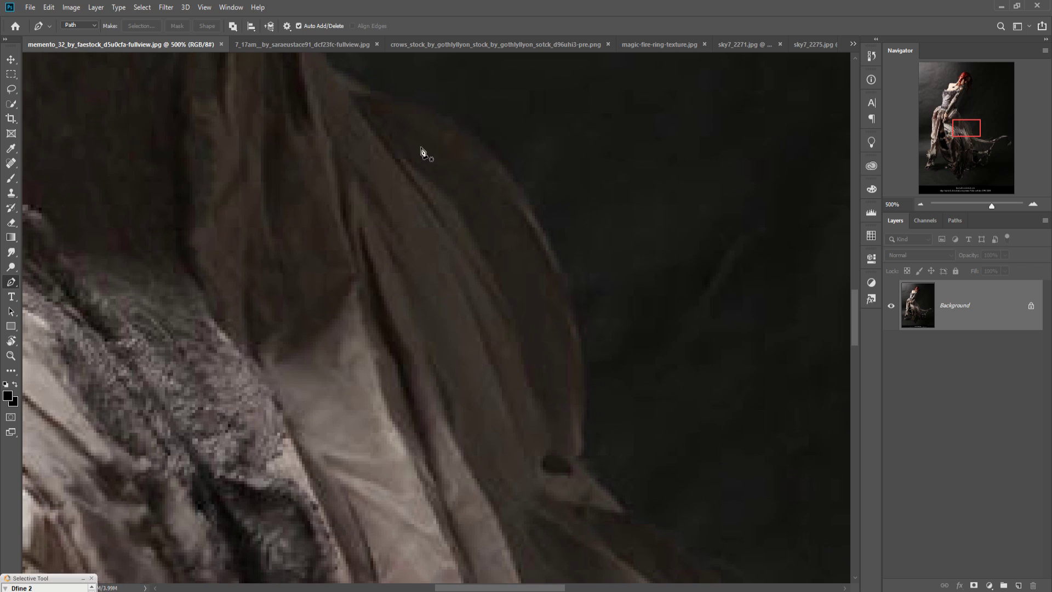
click(389, 91)
drag(441, 116, 450, 124)
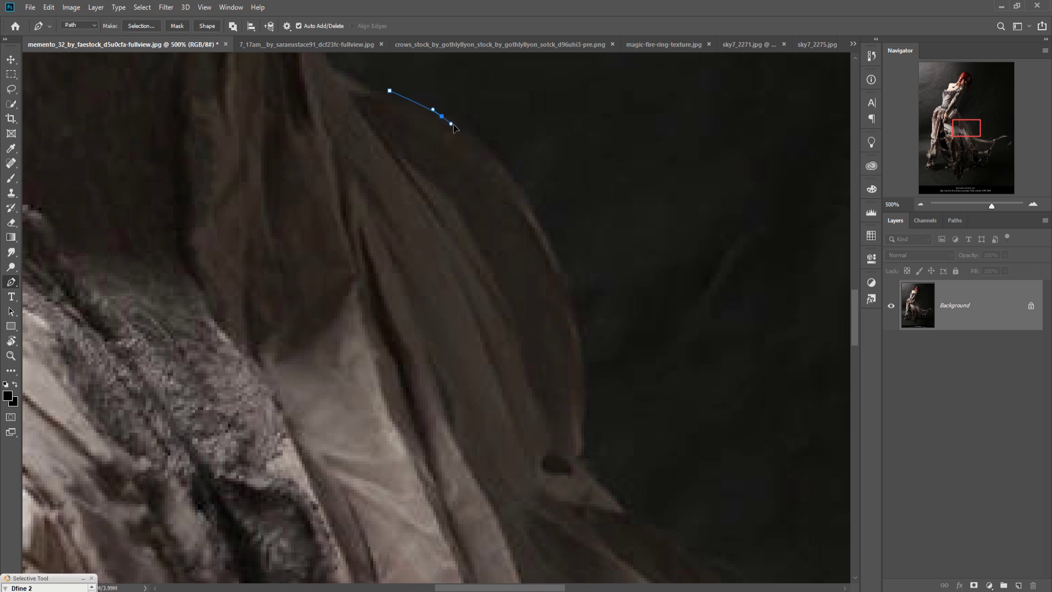
drag(510, 173, 522, 189)
click(557, 261)
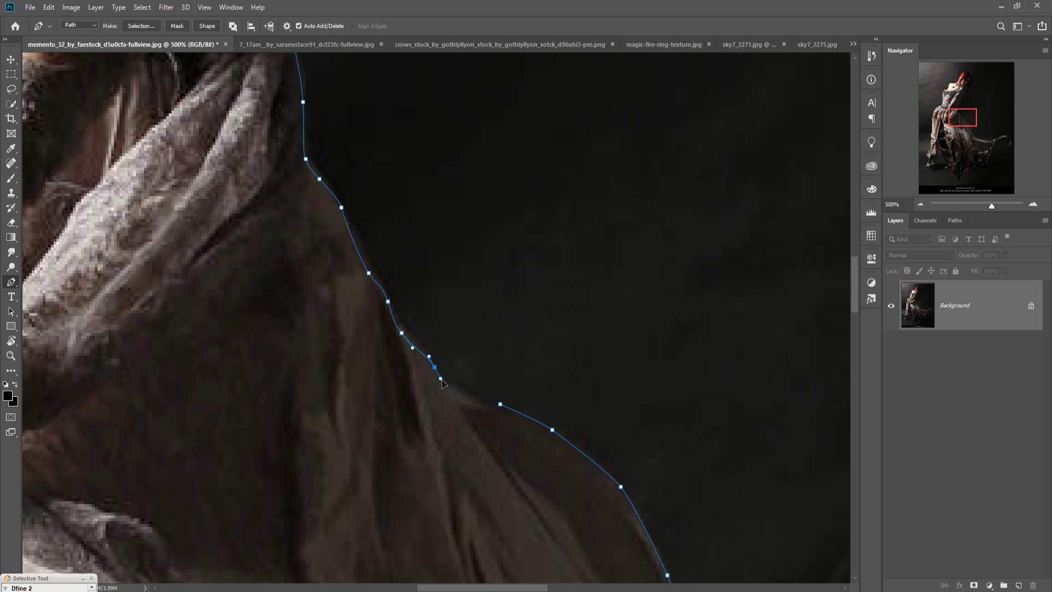
Finish tracing the woman's outline down to the skirt and close the path at its starting anchor point.
click(462, 392)
click(481, 403)
click(500, 404)
Convert the path around the woman into a new anti-aliased selection with a feather radius of 0 pixels.
scroll(677, 292, down, 5)
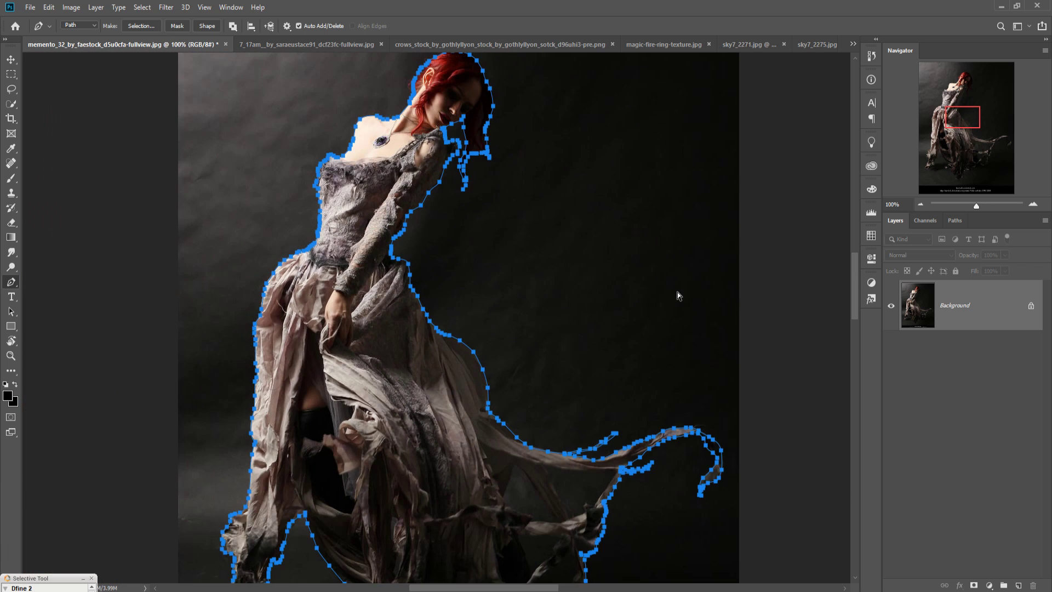
scroll(677, 291, down, 1)
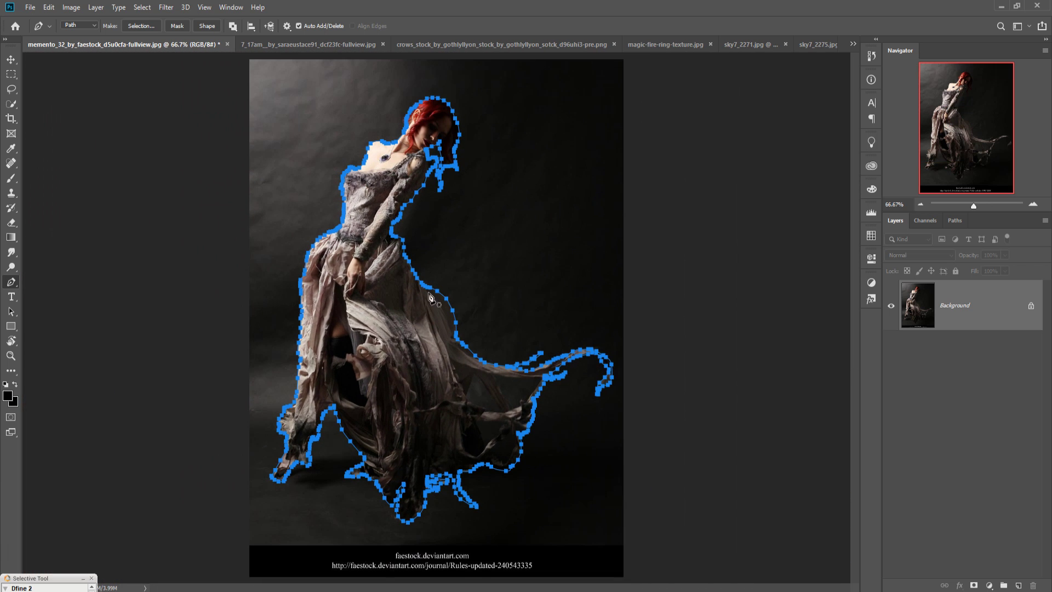
right_click(384, 292)
click(428, 338)
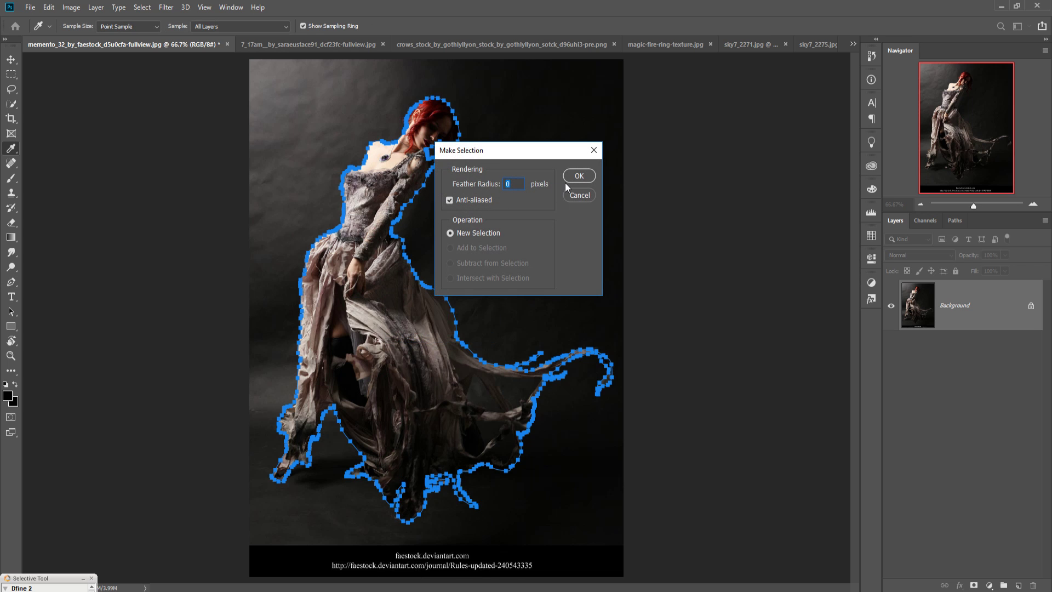
click(578, 175)
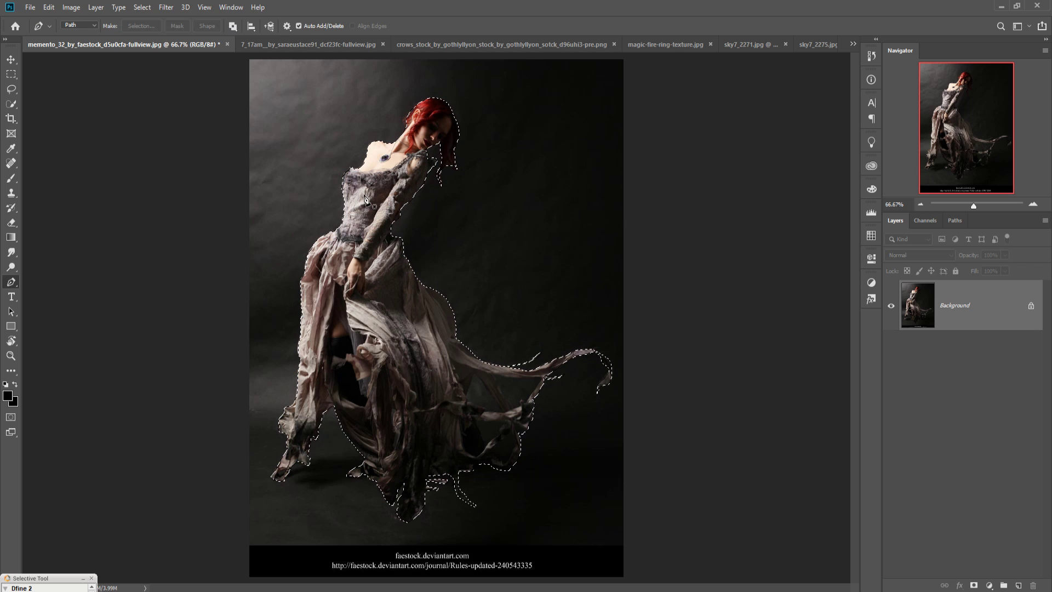
Copy the selected woman into the Untitled-1 document as a new layer above the clouds and close her source image.
click(15, 60)
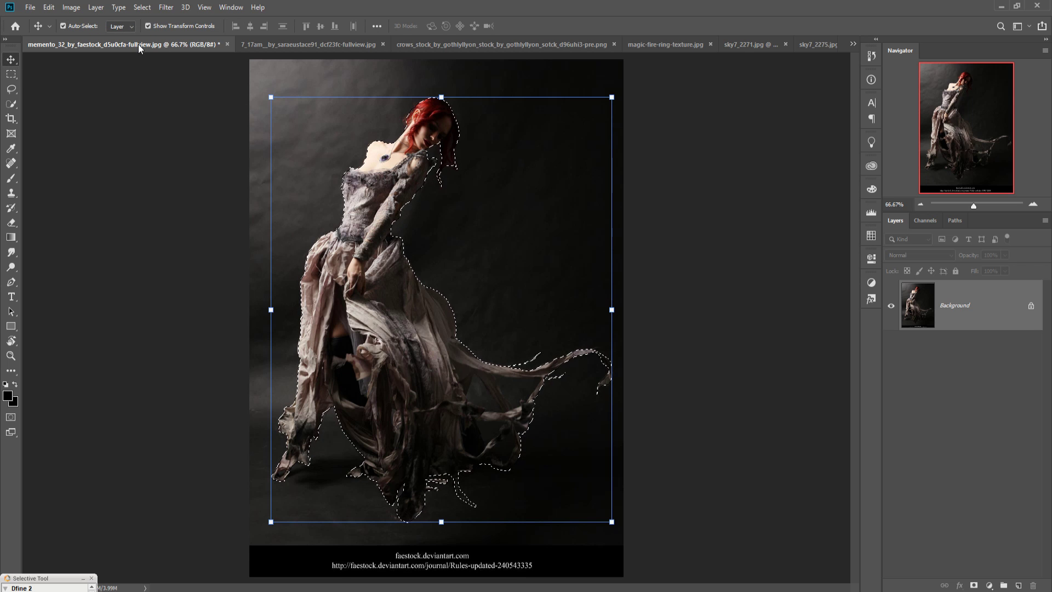
drag(138, 43, 720, 112)
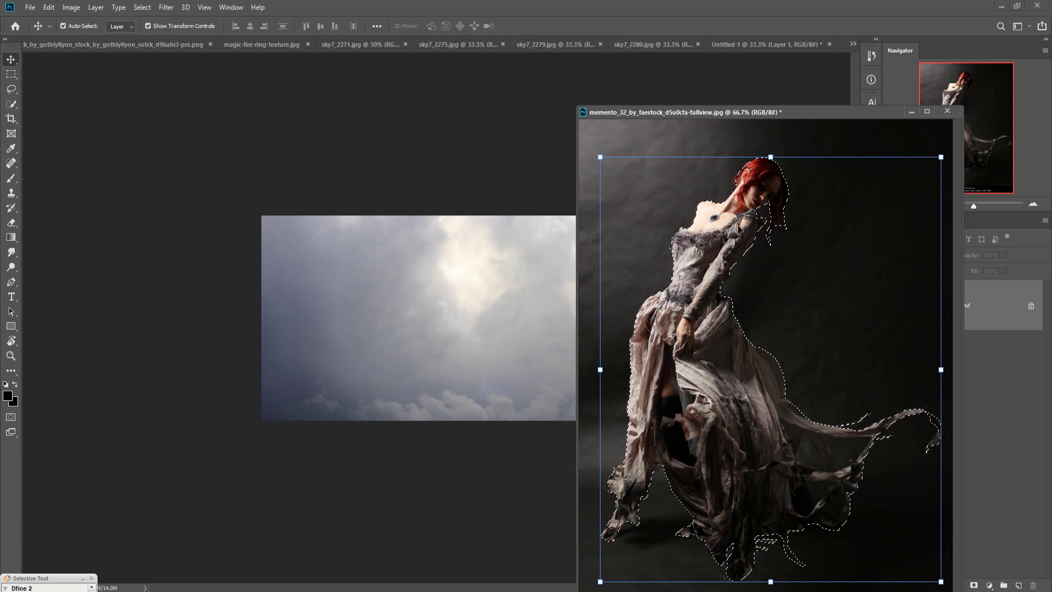
drag(680, 340, 450, 329)
click(900, 140)
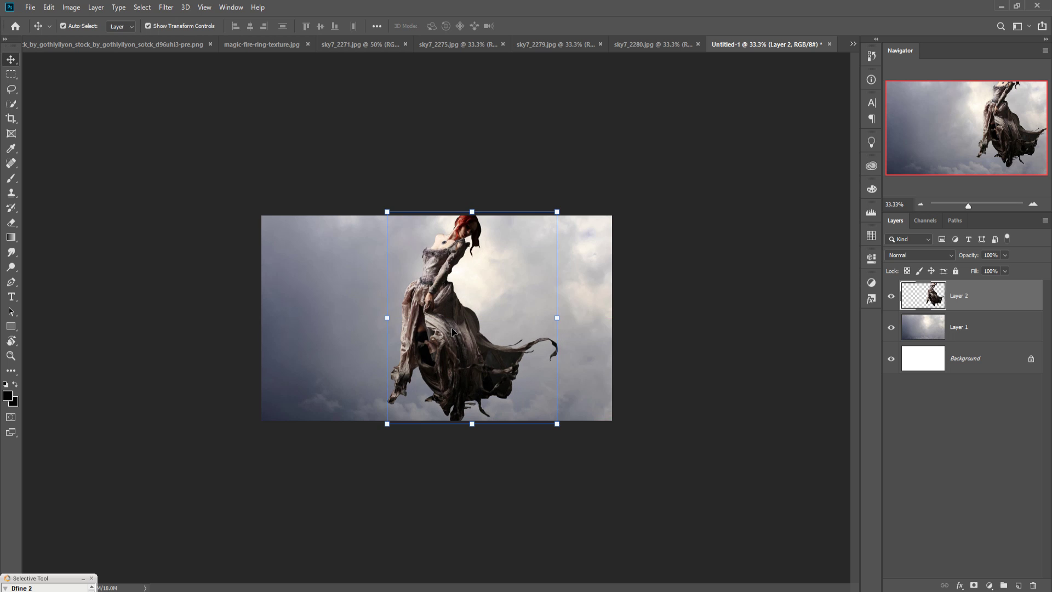
Scale the woman's layer down proportionally so she fits inside the canvas, and place her near the centre at the bottom edge.
drag(561, 213, 544, 225)
drag(453, 347, 429, 351)
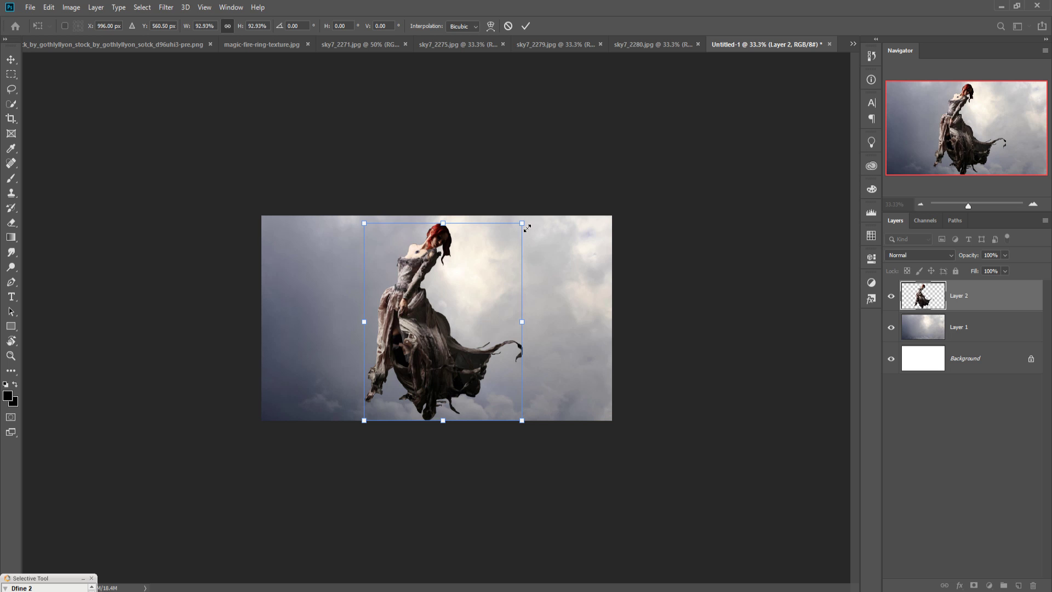
drag(527, 228, 517, 241)
drag(427, 337, 435, 335)
click(525, 26)
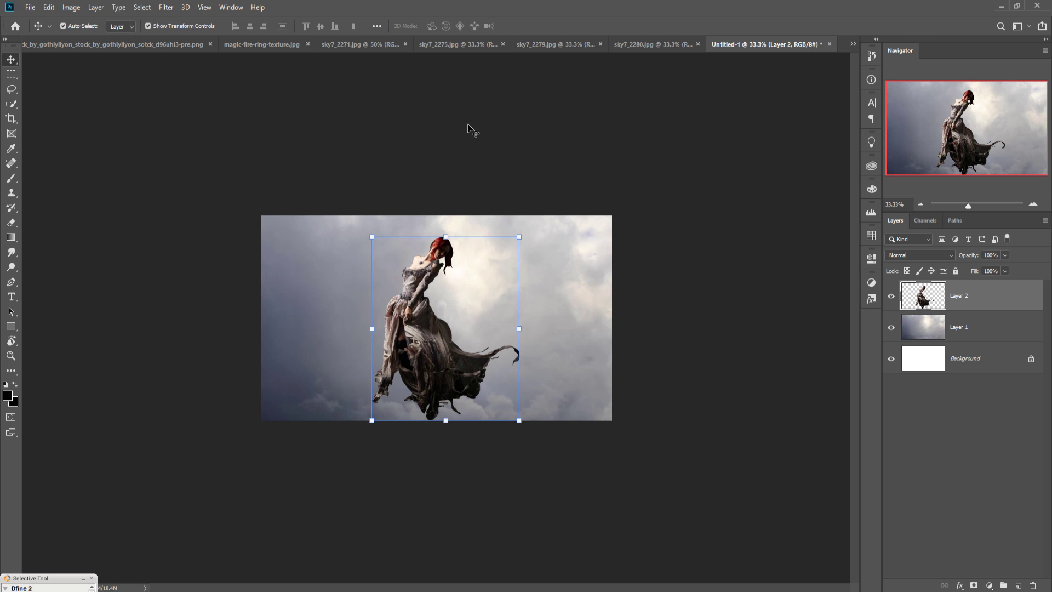
Flip the woman's layer horizontally and move her left of the canvas centre and slightly upward.
click(48, 7)
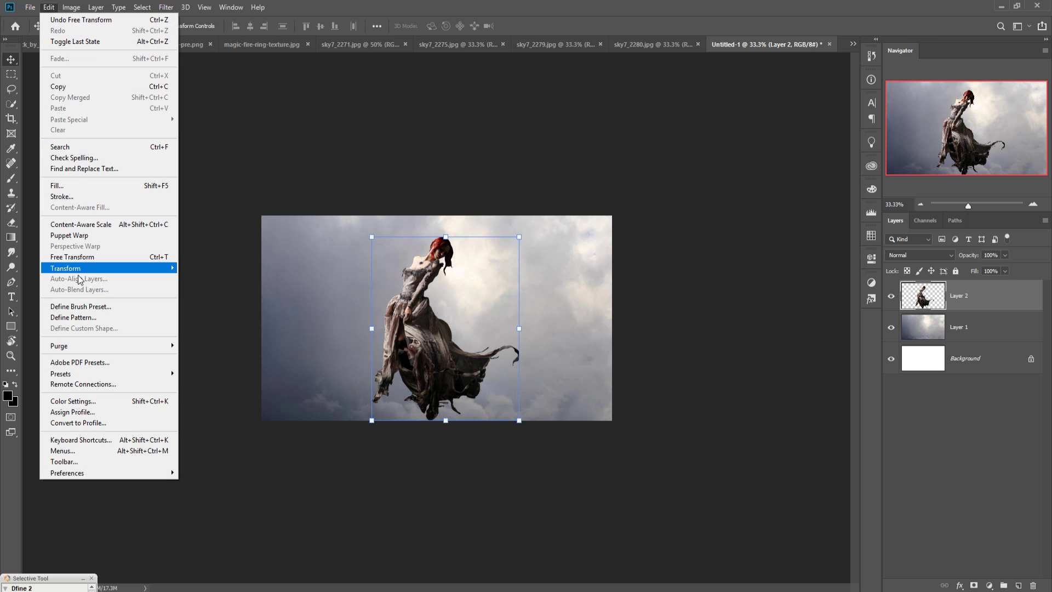
mouse_move(79, 269)
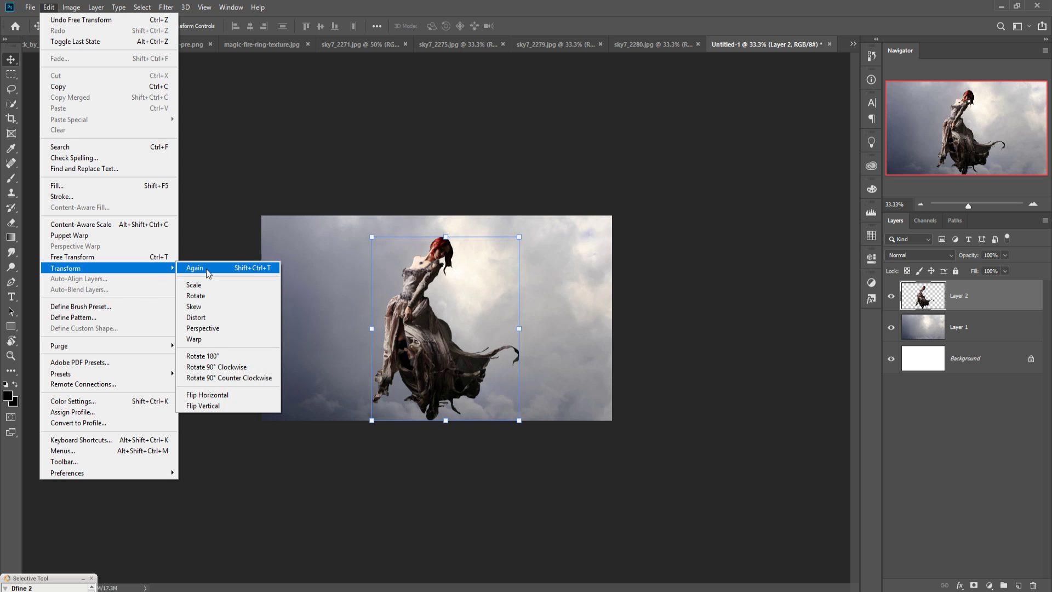
click(212, 394)
drag(496, 355, 449, 344)
Rotate the woman's layer clockwise by about 14.24° and shift her slightly upward on the canvas.
drag(485, 225, 510, 247)
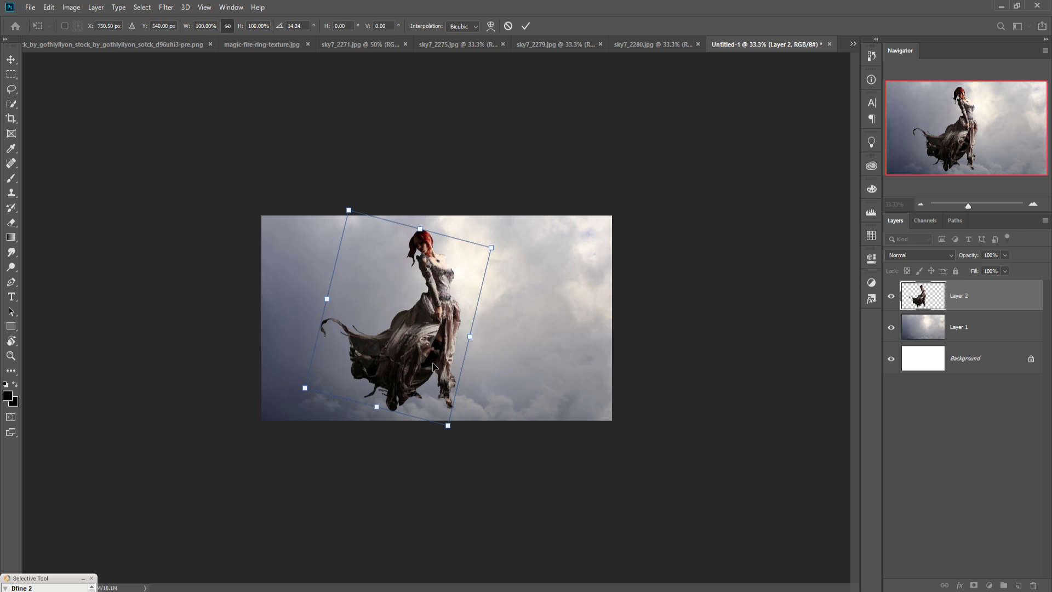
drag(434, 365, 435, 359)
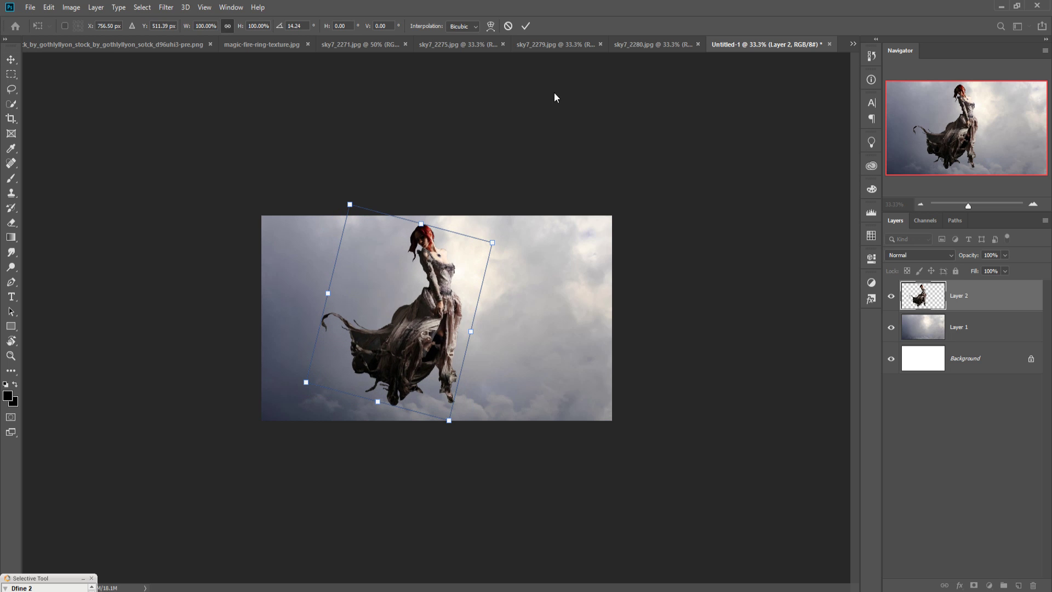
click(529, 24)
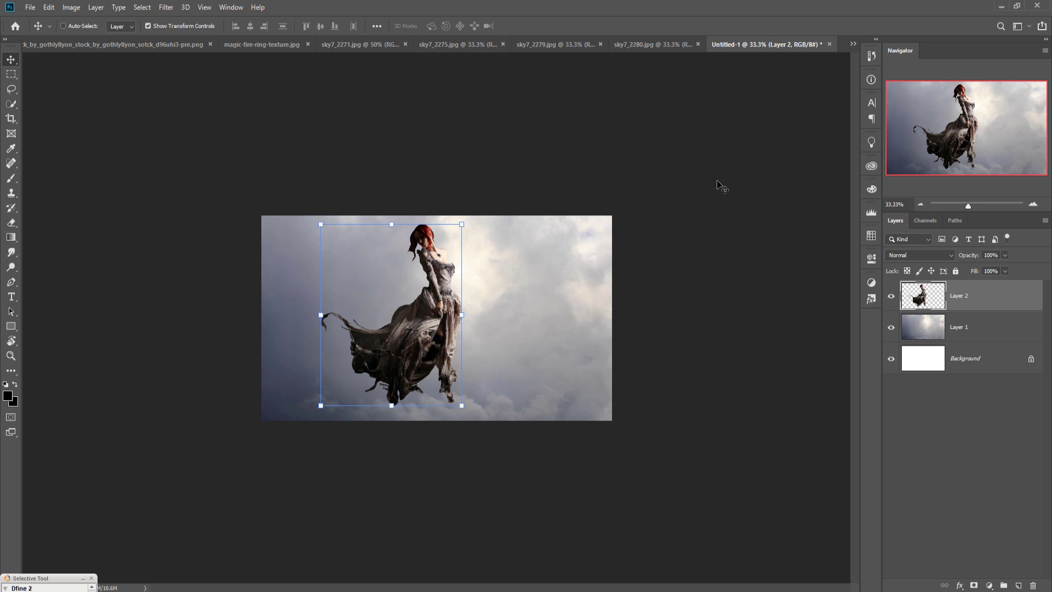
Lasso the leftover background patch between the trailing dress folds on the woman's layer and delete it.
key(ctrl+minus)
key(ctrl+plus)
key(ctrl+plus)
key(ctrl+plus)
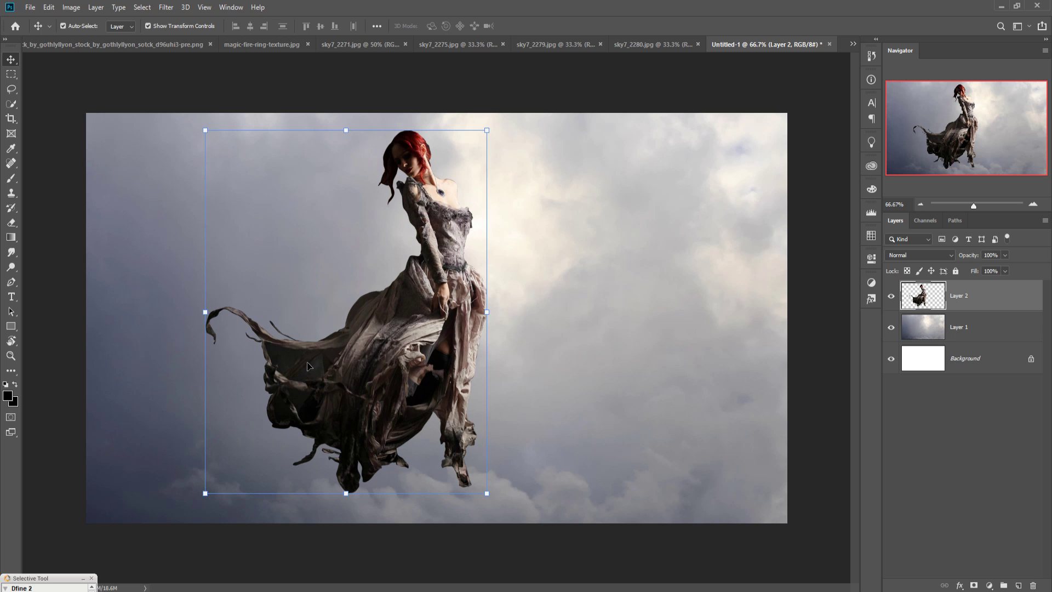
click(11, 89)
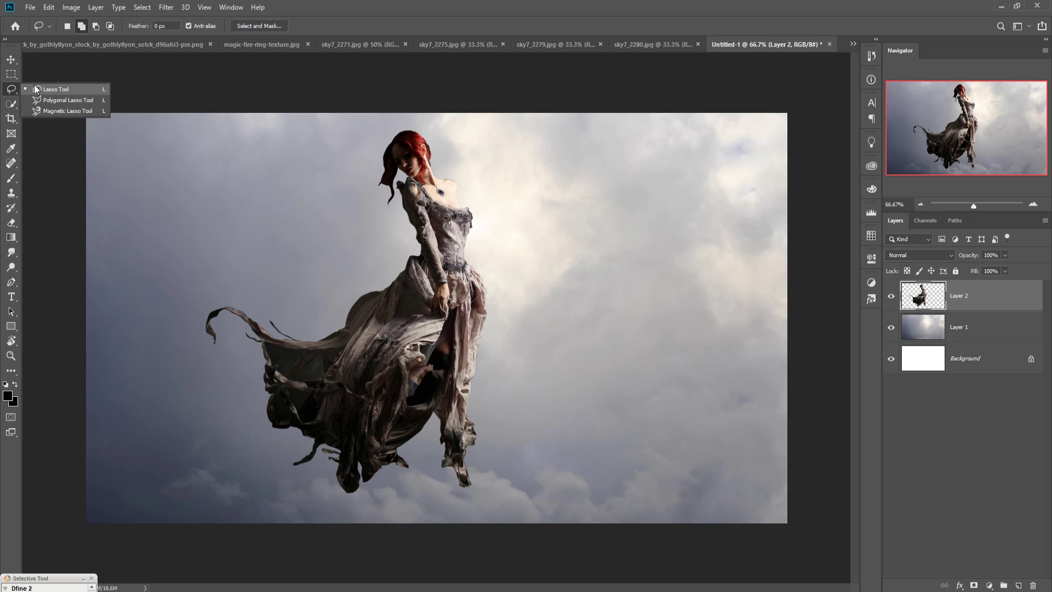
click(37, 90)
drag(323, 352, 303, 366)
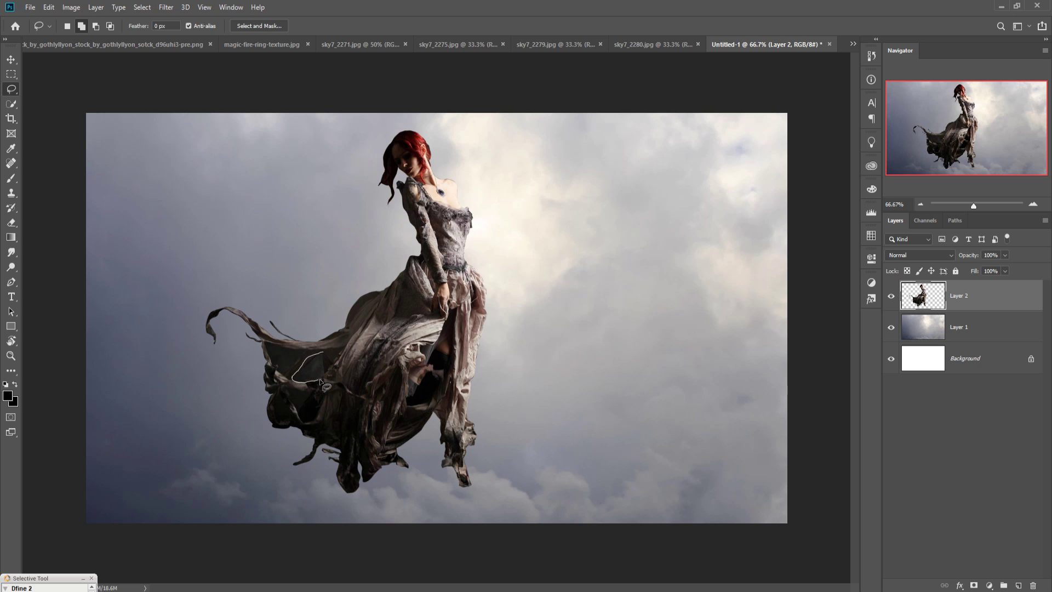
drag(324, 357, 324, 353)
key(Delete)
Delete the second background patch beside the first gap in the dress, extending to its outer edge, and clear the selection.
mouse_move(267, 342)
mouse_down()
mouse_move(286, 377)
mouse_move(310, 361)
mouse_move(270, 345)
mouse_up()
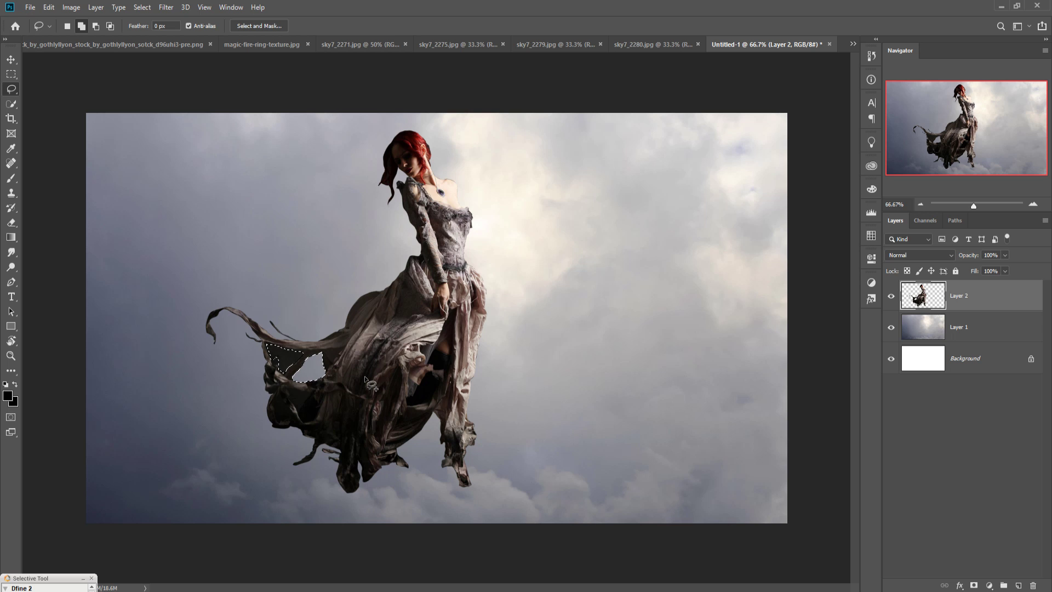
key(Delete)
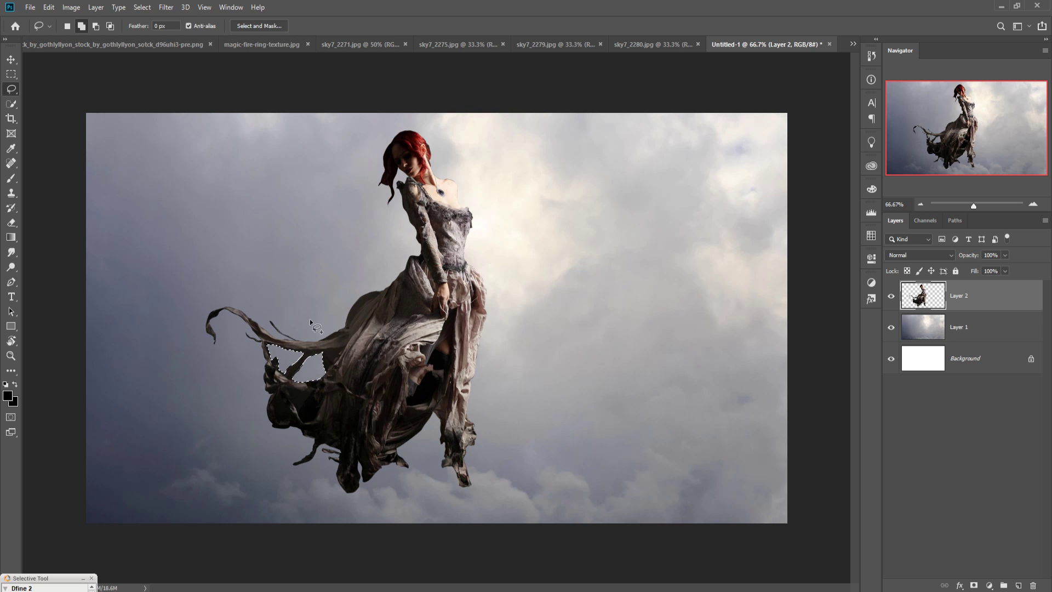
click(144, 8)
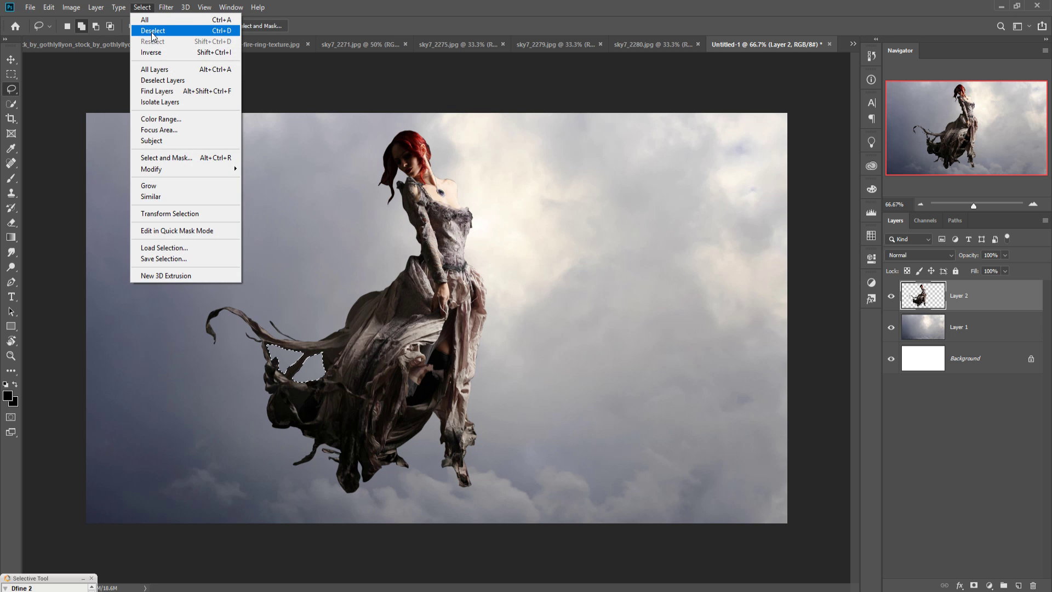
click(154, 31)
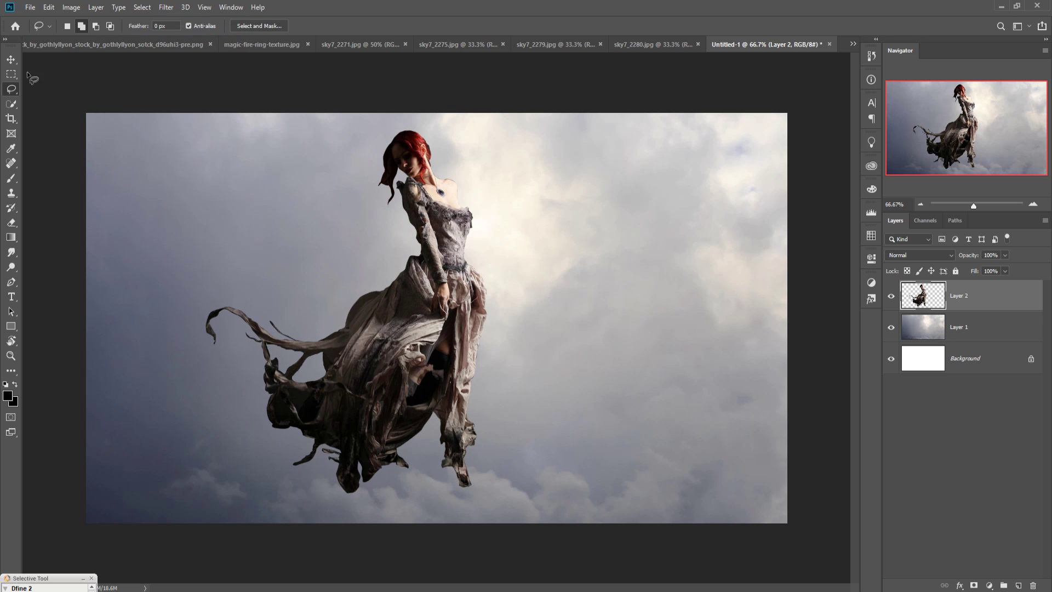
Bring up sky7_2275.jpg and select a rectangle of its clouds across the full width, between the two black borders.
click(11, 60)
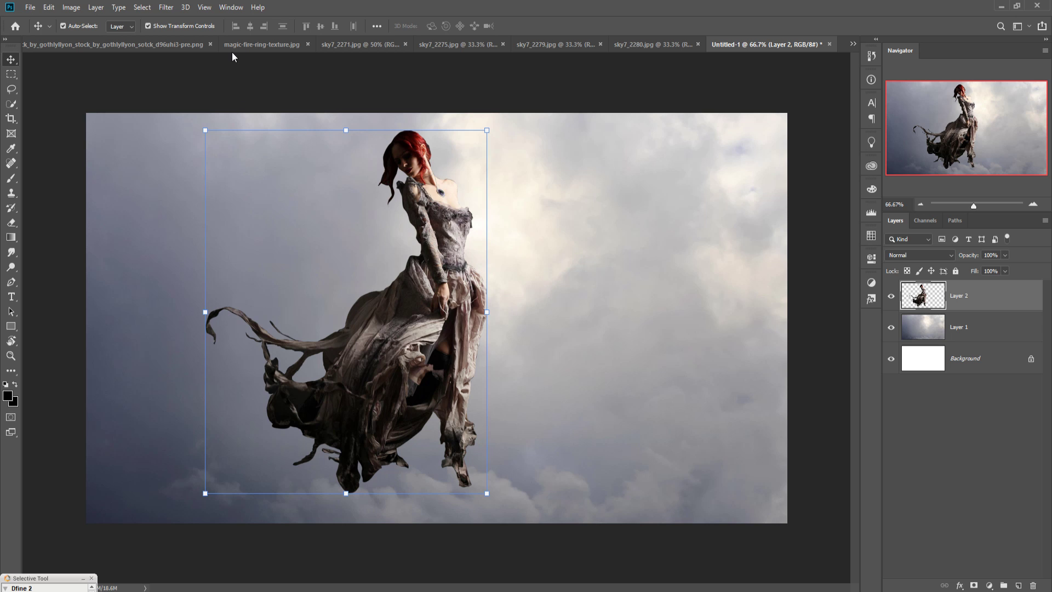
click(155, 45)
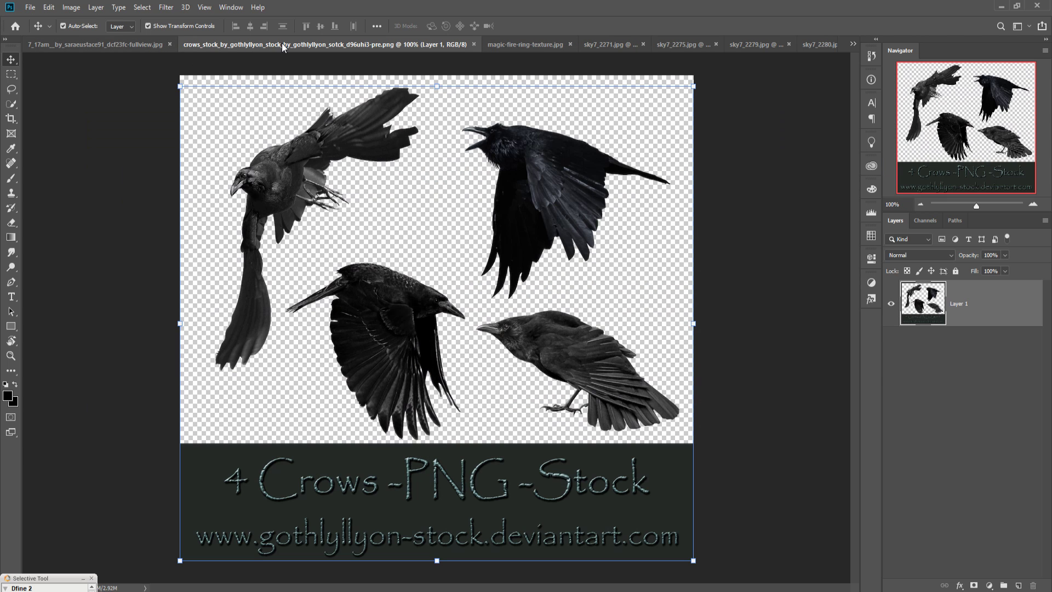
click(105, 44)
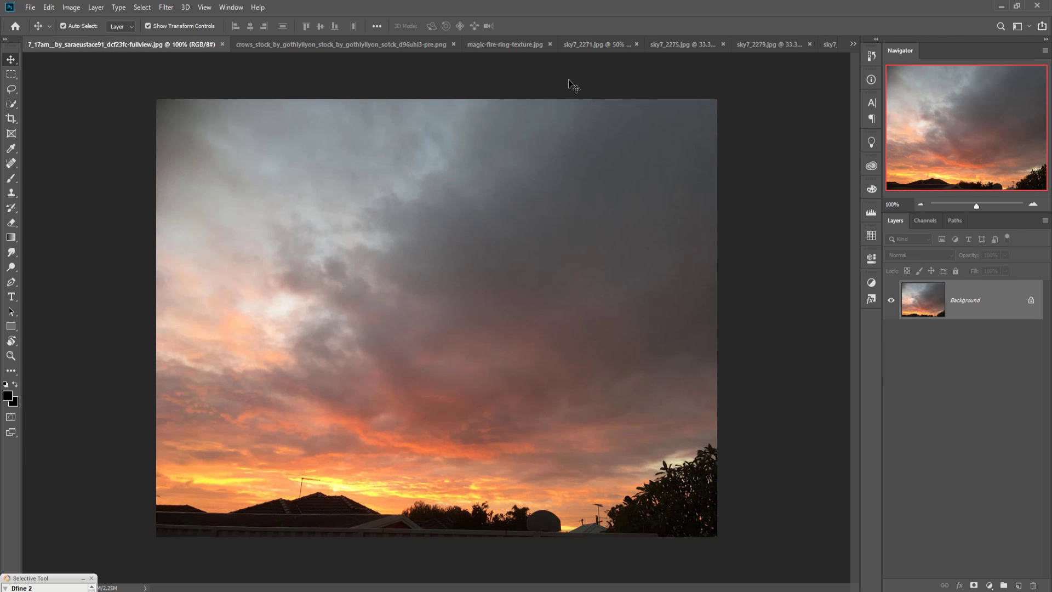
click(507, 46)
click(610, 45)
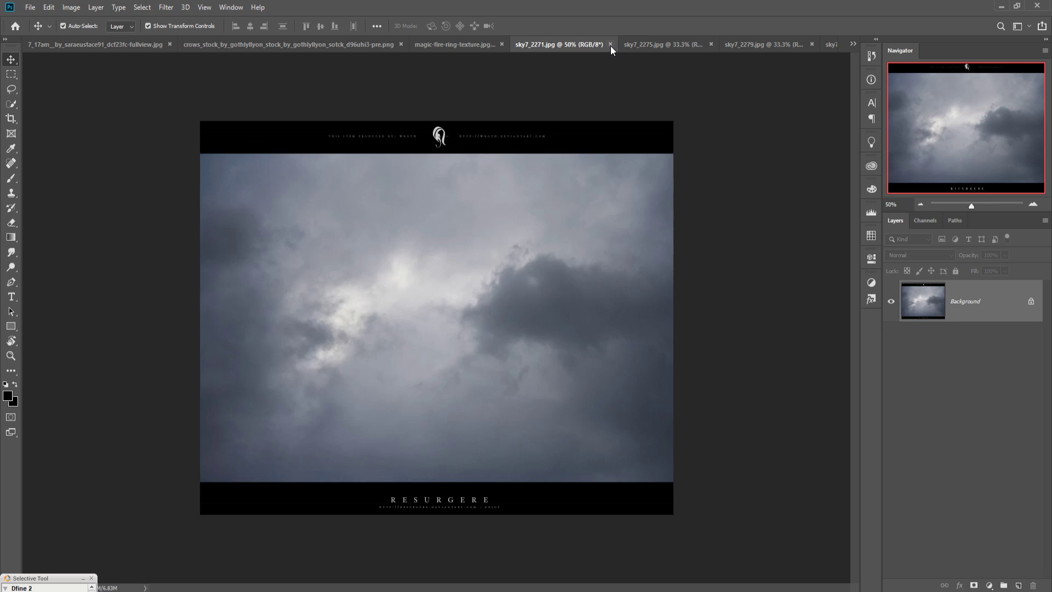
click(665, 44)
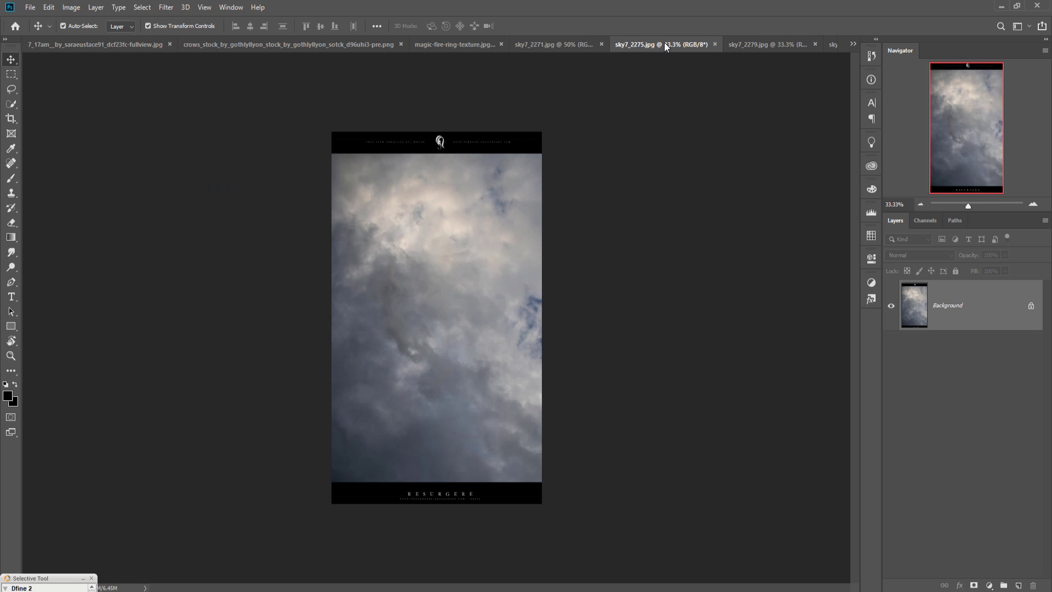
click(11, 74)
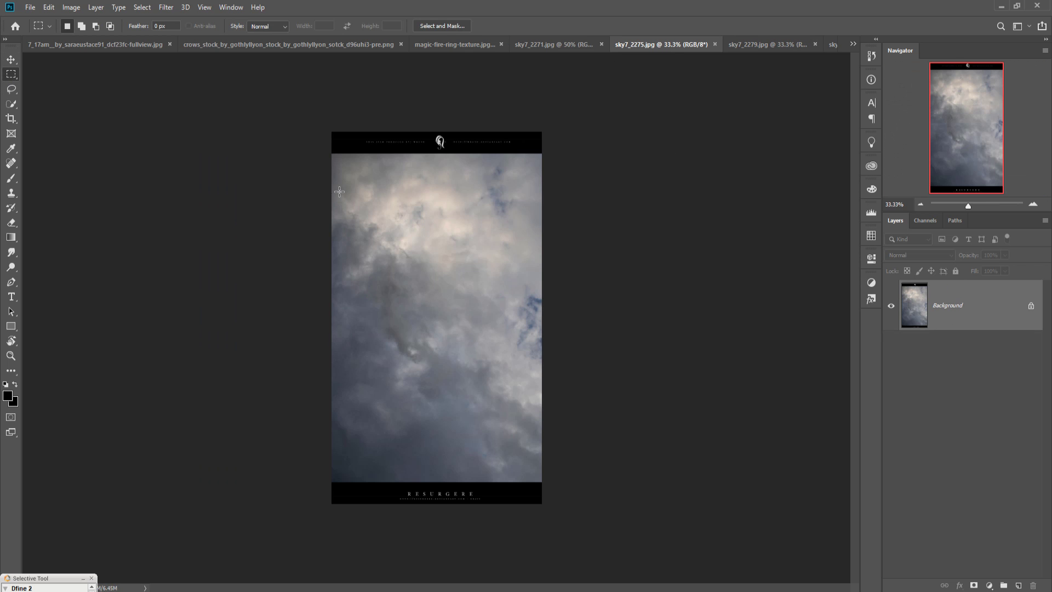
drag(336, 181, 612, 481)
Copy the selected clouds into Untitled-1 as a new layer above the woman and minimise the sky7_2275.jpg window.
drag(594, 68, 649, 80)
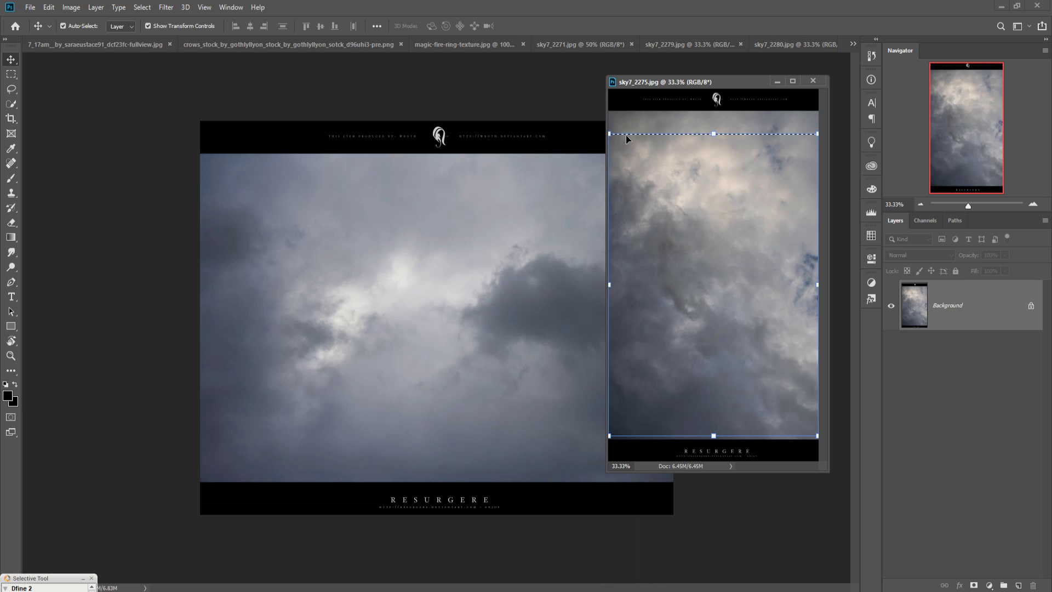
click(854, 43)
click(672, 125)
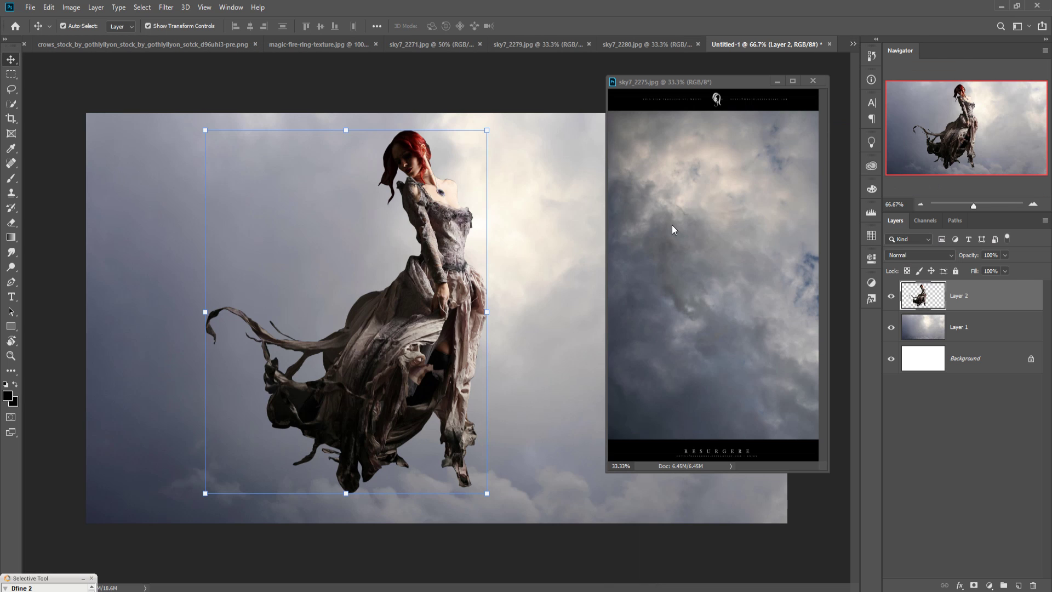
click(711, 235)
drag(712, 235, 461, 260)
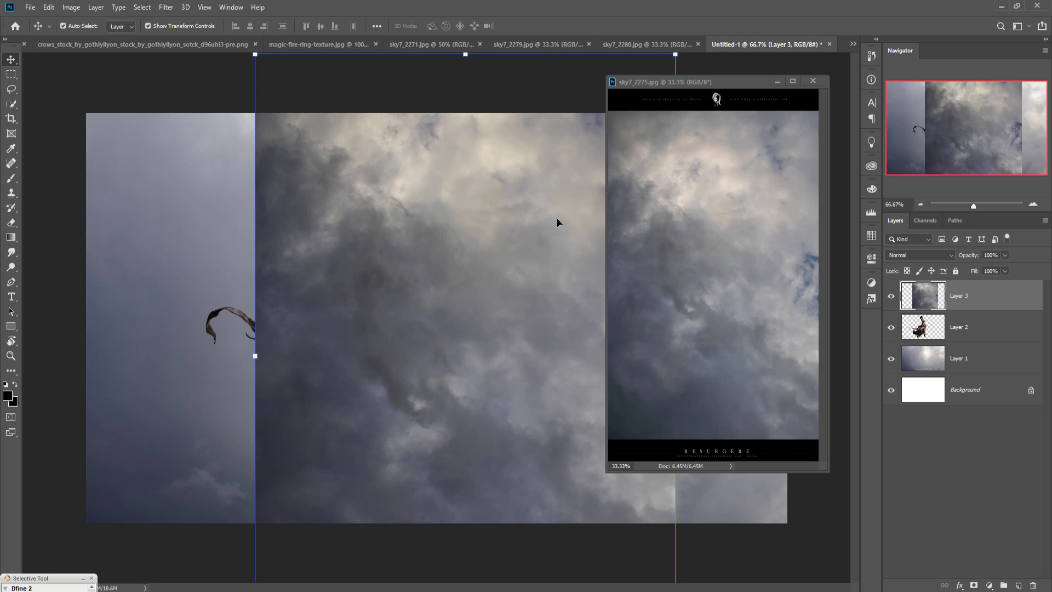
click(776, 81)
Scale the new cloud layer proportionally to about 104.90% and align it with the canvas's left edge, covering the full canvas height.
key(ctrl+t)
drag(675, 54, 559, 221)
drag(491, 308, 383, 179)
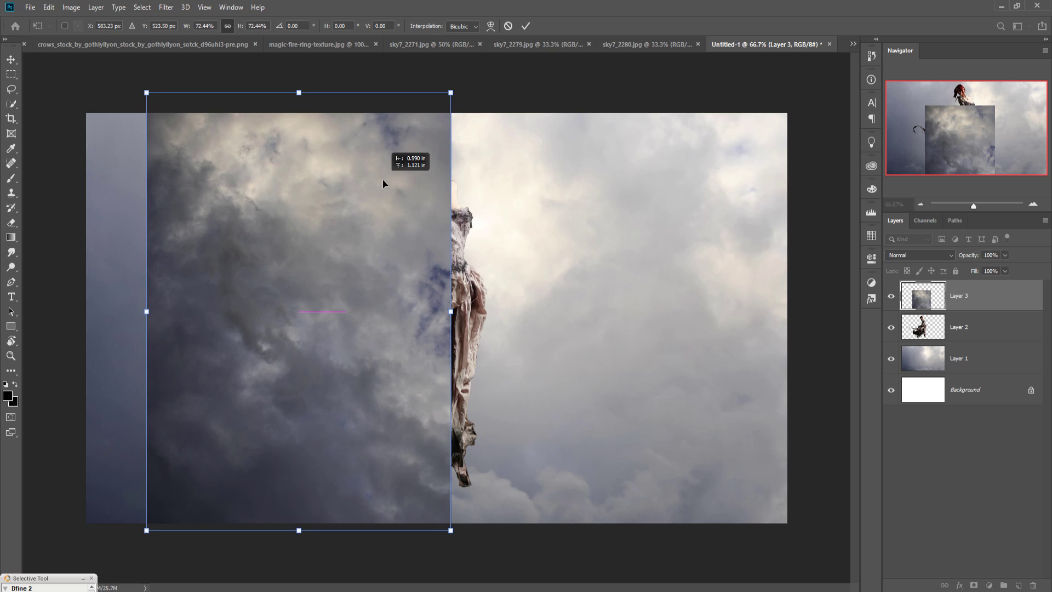
drag(459, 537, 557, 554)
drag(417, 448, 365, 444)
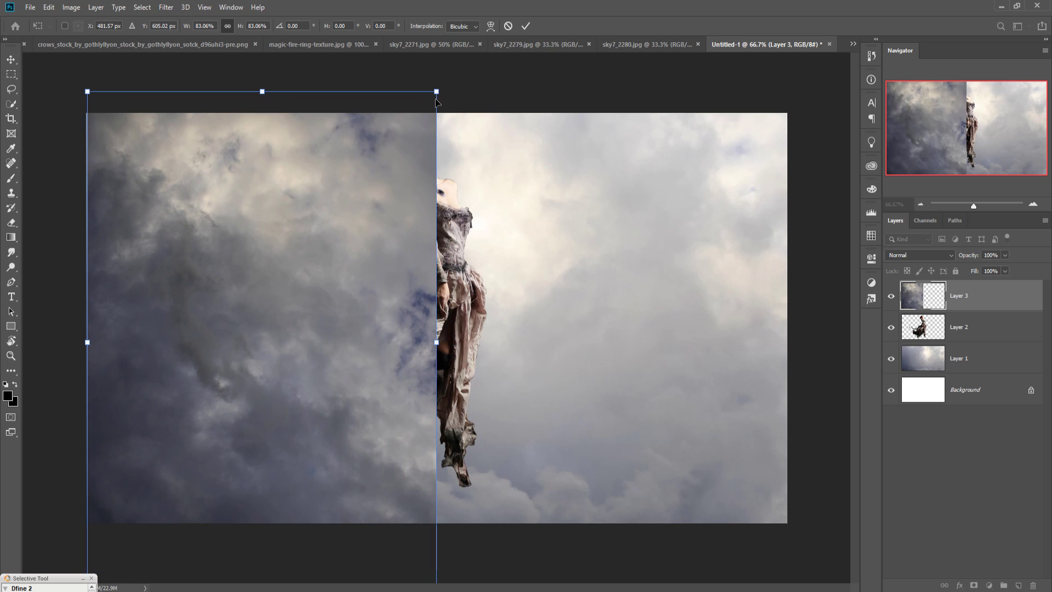
drag(437, 102, 622, 32)
drag(398, 392, 391, 414)
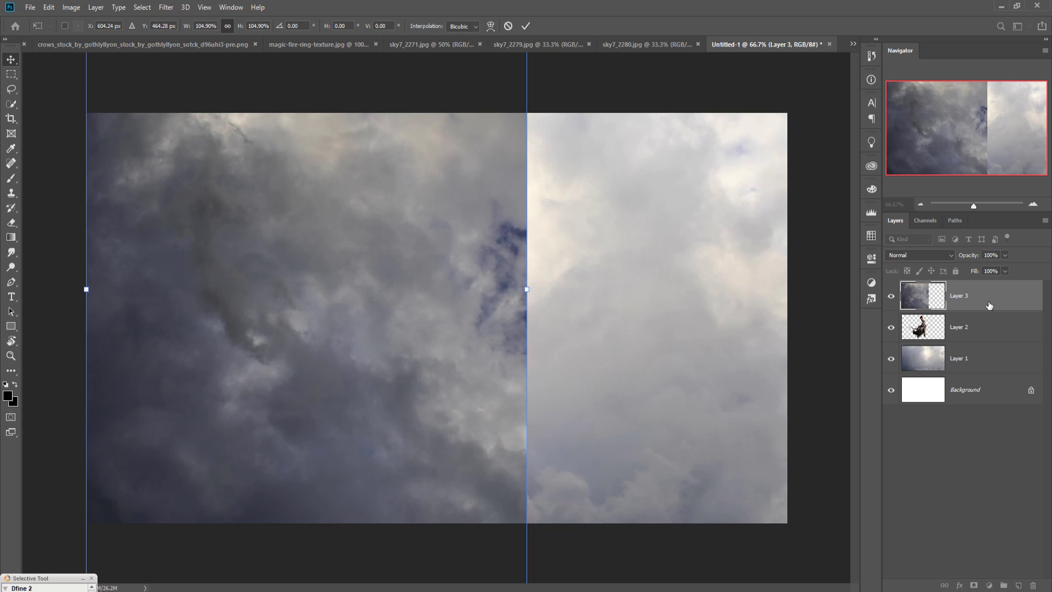
key(Return)
Add a layer mask to the new cloud layer and set up a soft brush about 400 px wide.
click(973, 586)
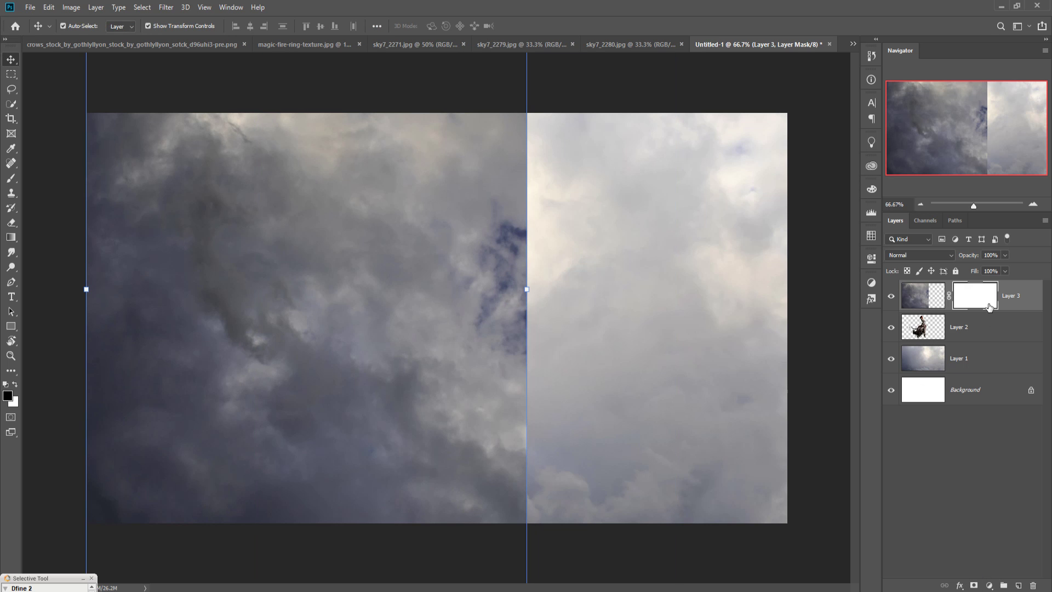
click(10, 179)
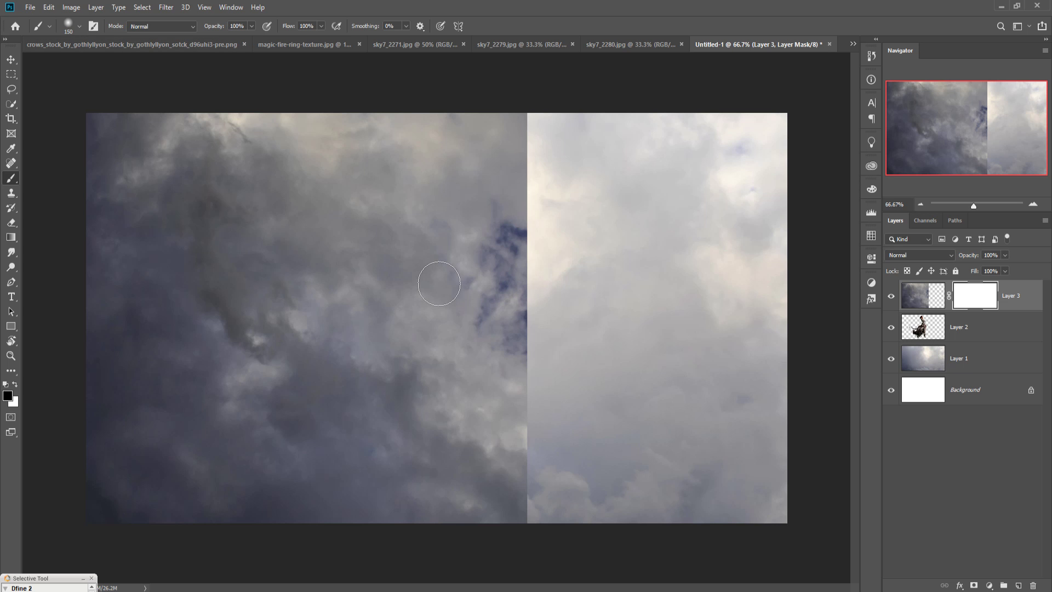
key(bracketright)
key(bracketright)
key(bracketright)
key(bracketright)
key(bracketright)
key(bracketright)
key(bracketright)
key(bracketright)
key(bracketright)
key(bracketright)
key(bracketright)
key(bracketright)
key(bracketright)
key(bracketright)
key(bracketright)
key(bracketleft)
key(bracketleft)
key(bracketleft)
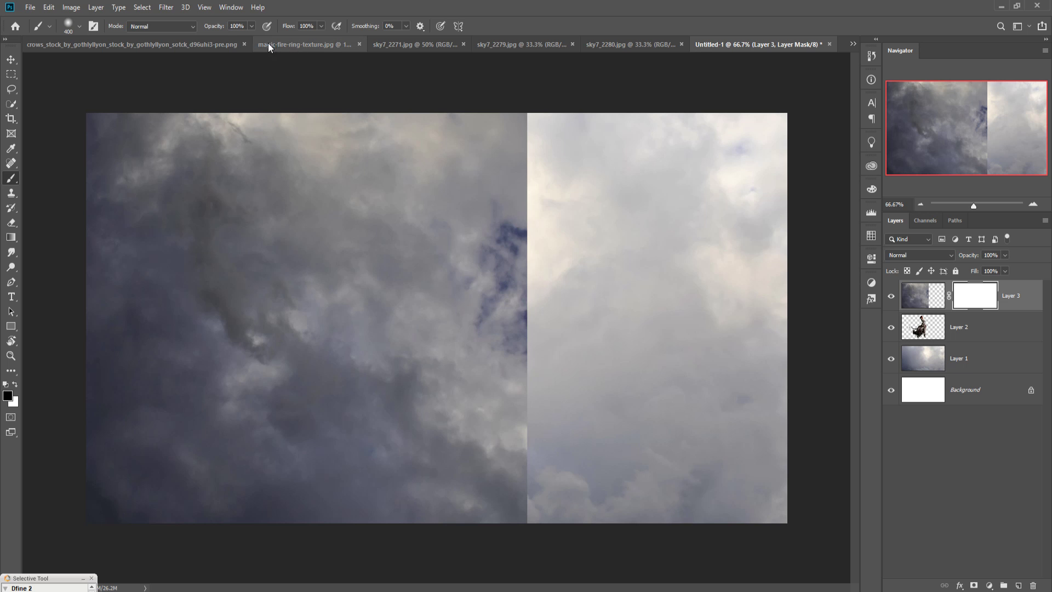
Paint black on the cloud layer's mask at 11% brush opacity to reveal the woman gradually, keeping clouds around her lower dress.
click(251, 26)
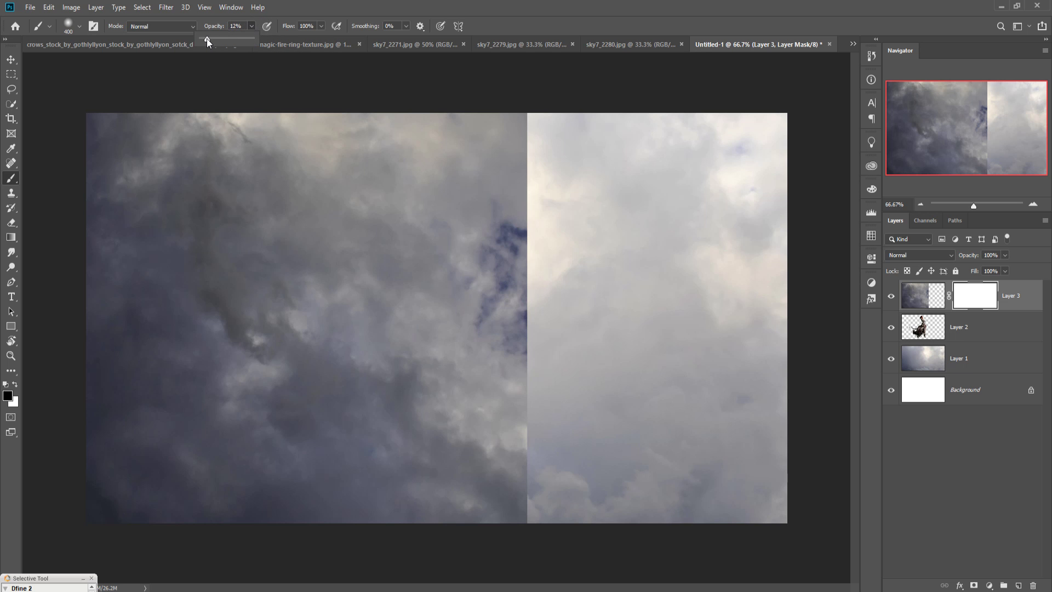
drag(205, 38, 204, 38)
mouse_move(509, 252)
mouse_down()
mouse_move(559, 329)
mouse_move(553, 188)
mouse_move(503, 294)
mouse_move(471, 263)
mouse_move(452, 328)
mouse_move(403, 391)
mouse_move(386, 447)
mouse_move(446, 469)
mouse_move(559, 368)
mouse_move(553, 428)
mouse_move(573, 404)
mouse_move(580, 333)
mouse_move(608, 333)
mouse_move(493, 277)
mouse_move(493, 329)
mouse_move(479, 318)
mouse_move(542, 329)
mouse_move(582, 306)
mouse_move(353, 106)
mouse_up()
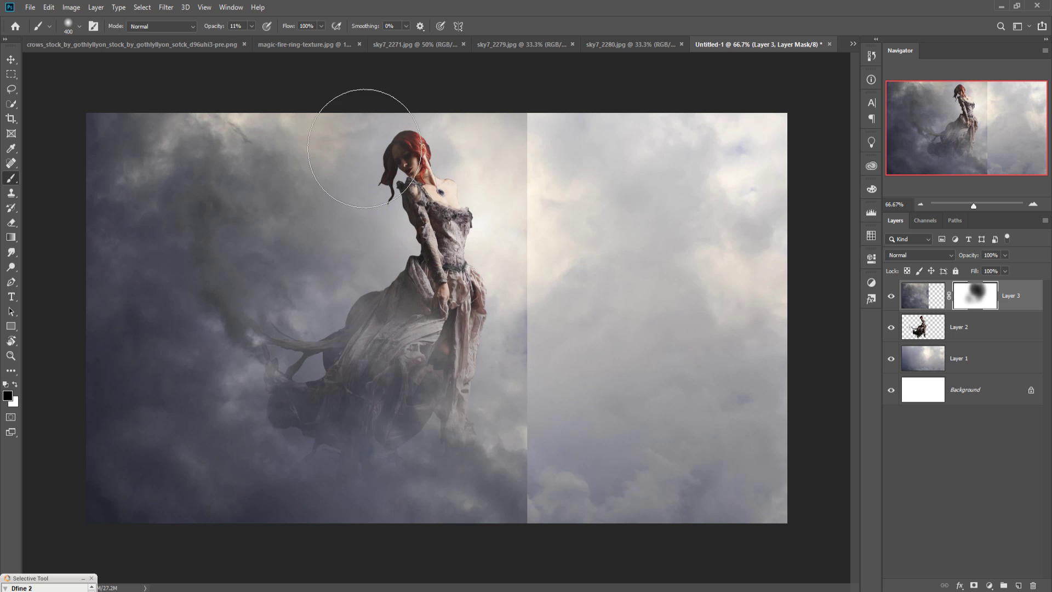
Mask out the cloud layer's hard right edge and the area over the woman's front with the brush at 100% opacity.
click(251, 27)
mouse_move(254, 40)
mouse_down()
mouse_move(399, 60)
mouse_move(598, 367)
mouse_move(496, 214)
mouse_move(485, 330)
mouse_move(464, 339)
mouse_move(564, 317)
mouse_up()
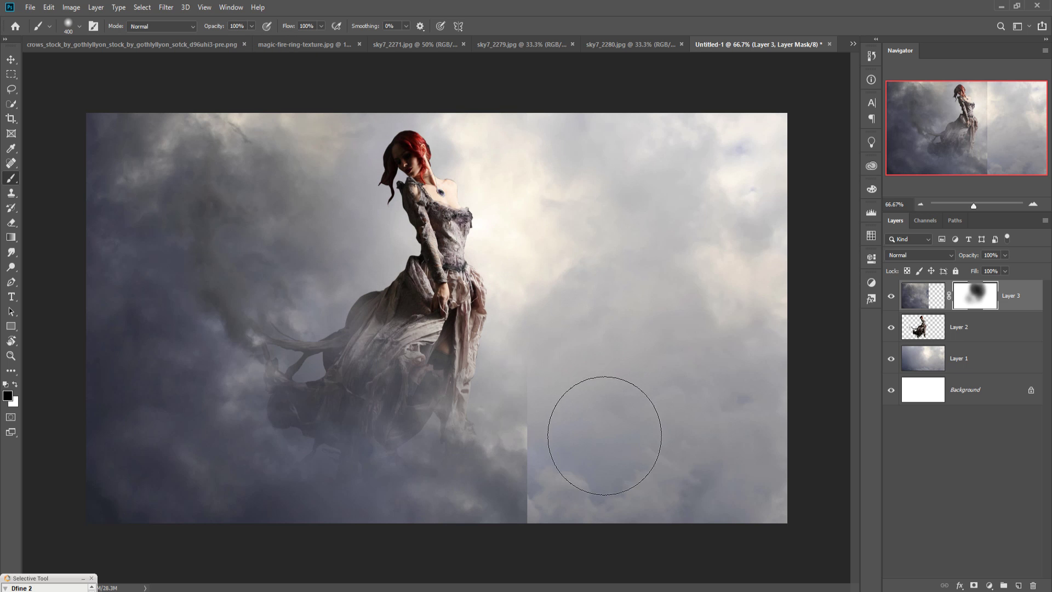
mouse_move(604, 435)
mouse_down()
mouse_move(658, 481)
mouse_move(636, 578)
mouse_move(719, 497)
mouse_up()
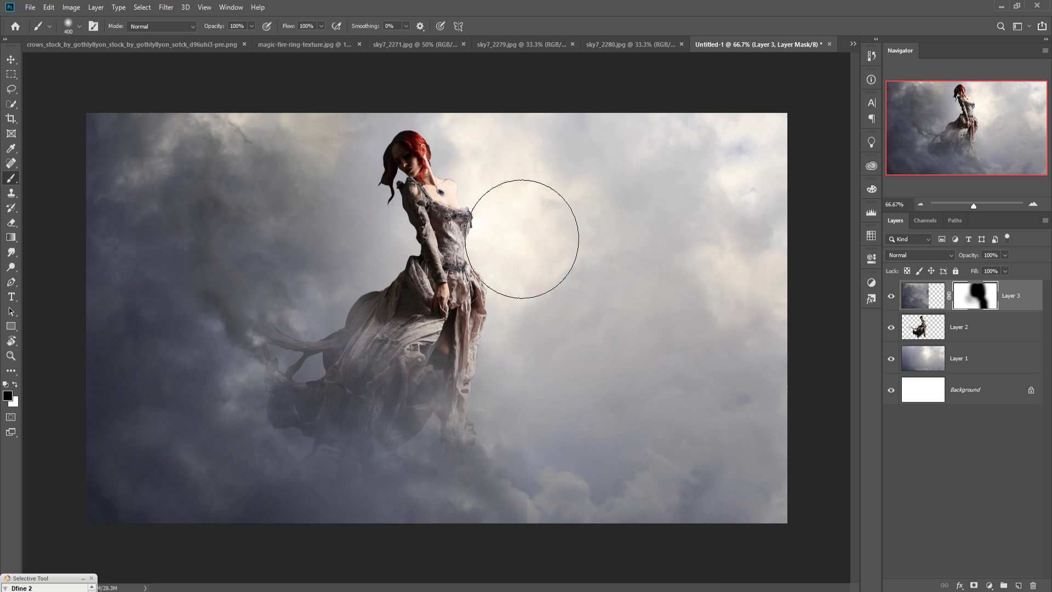
mouse_move(505, 263)
mouse_down()
mouse_move(416, 364)
mouse_move(427, 392)
mouse_move(499, 362)
mouse_move(430, 378)
mouse_move(575, 310)
mouse_up()
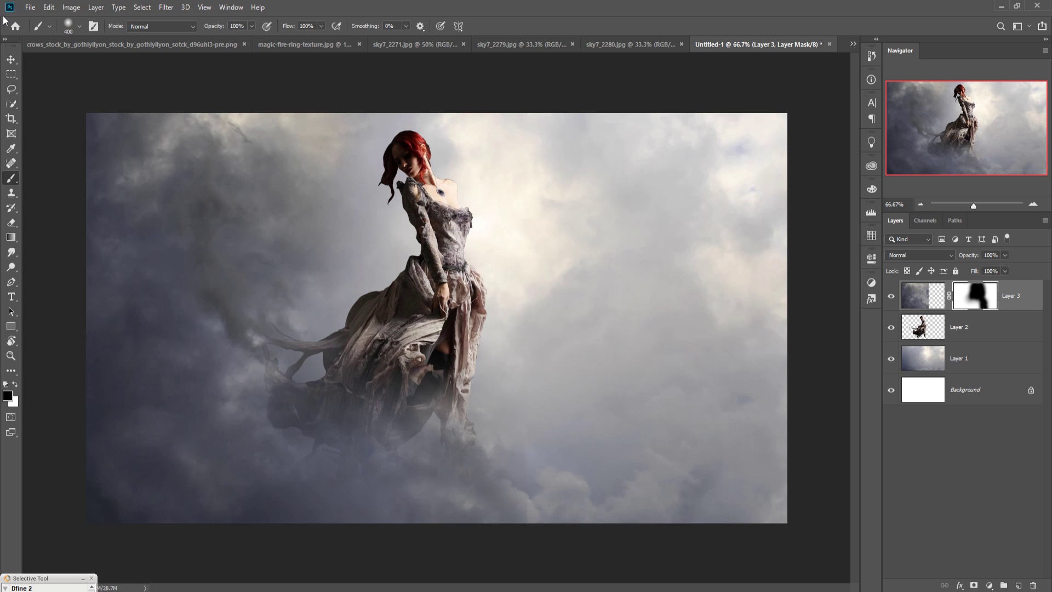
click(11, 58)
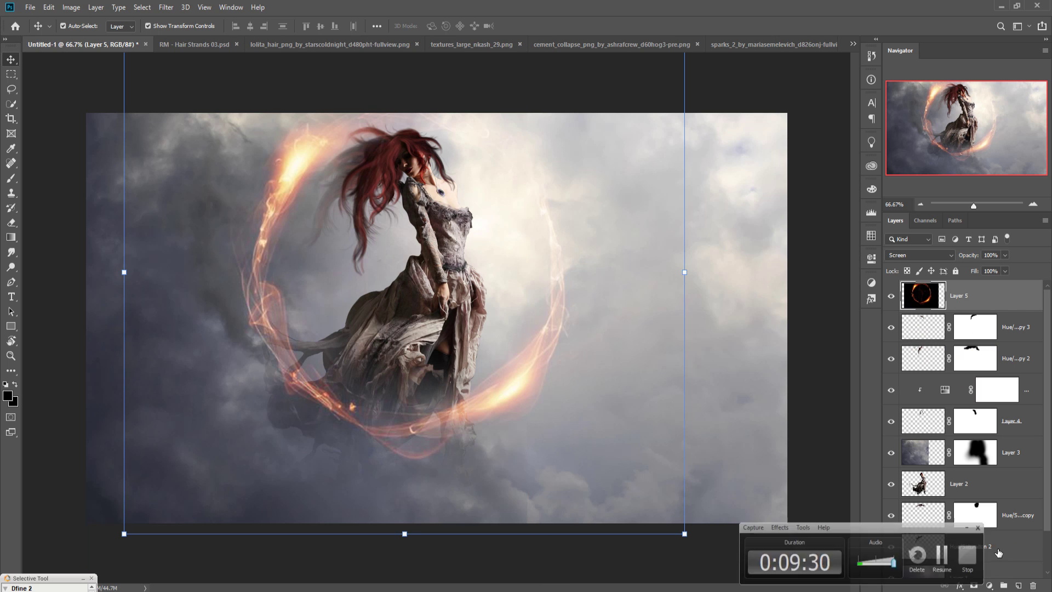
Compare the fire ring layer hidden, visible and in Normal blend mode, and return it to Screen.
click(891, 297)
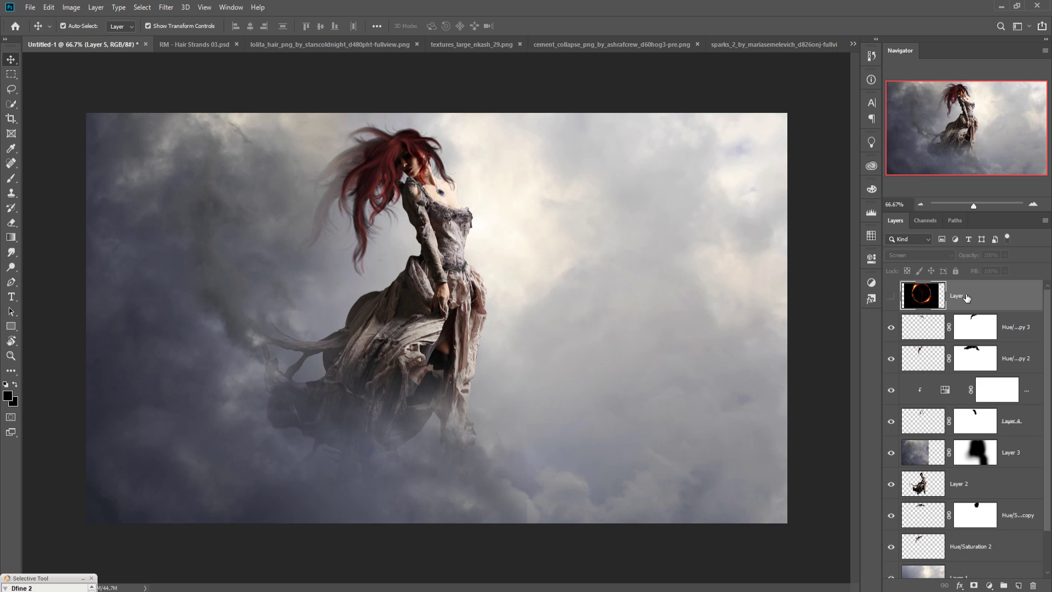
click(891, 296)
click(920, 255)
click(907, 267)
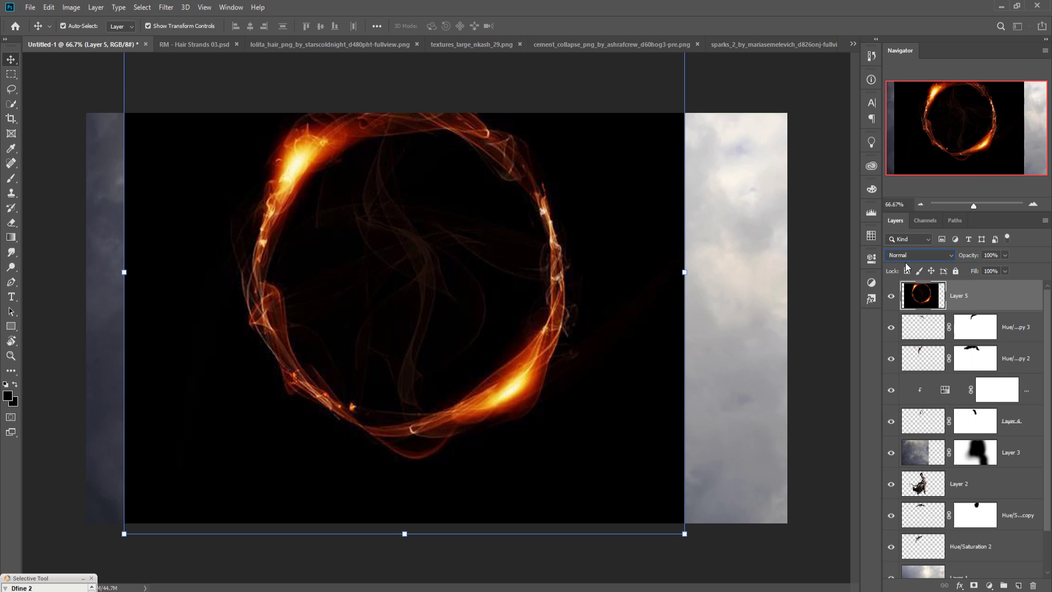
click(925, 255)
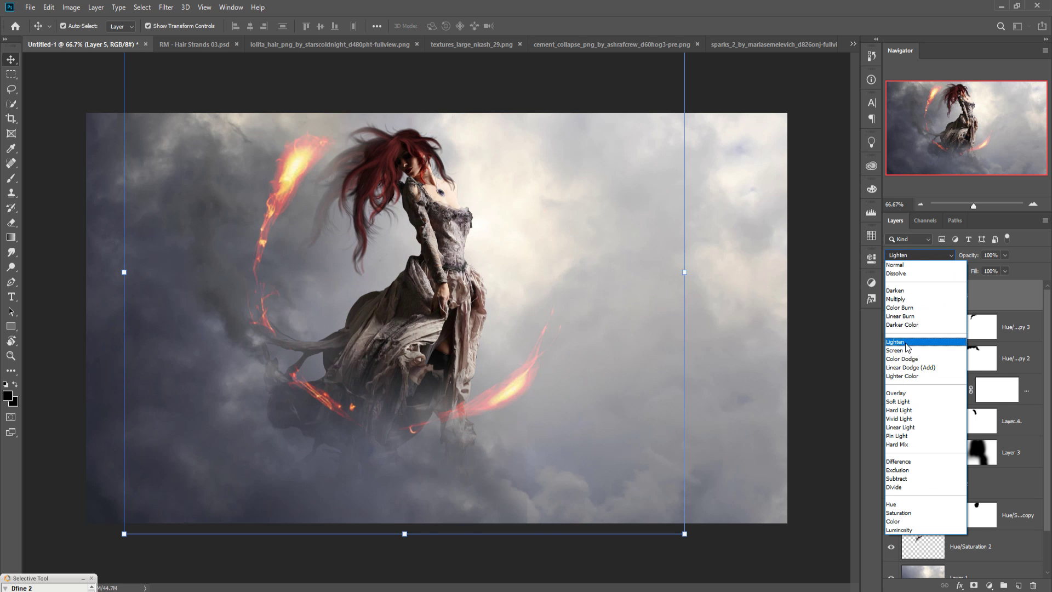
click(896, 350)
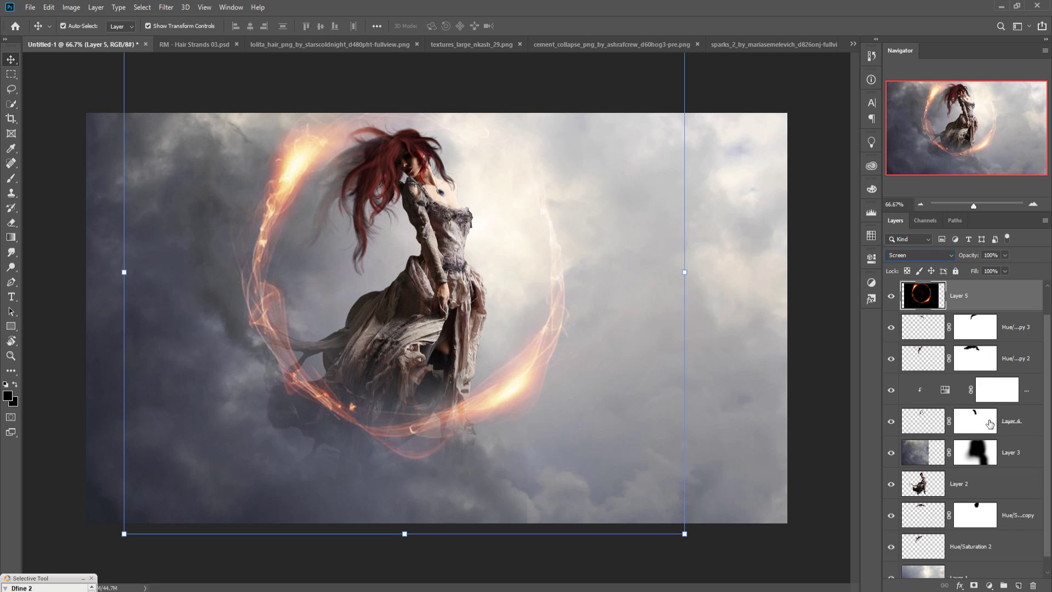
Hide the added hair layers, including Layer 4, Hue/Saturation 2 and its copies, to view the woman's original hair.
scroll(989, 425, down, 1)
scroll(922, 301, up, 1)
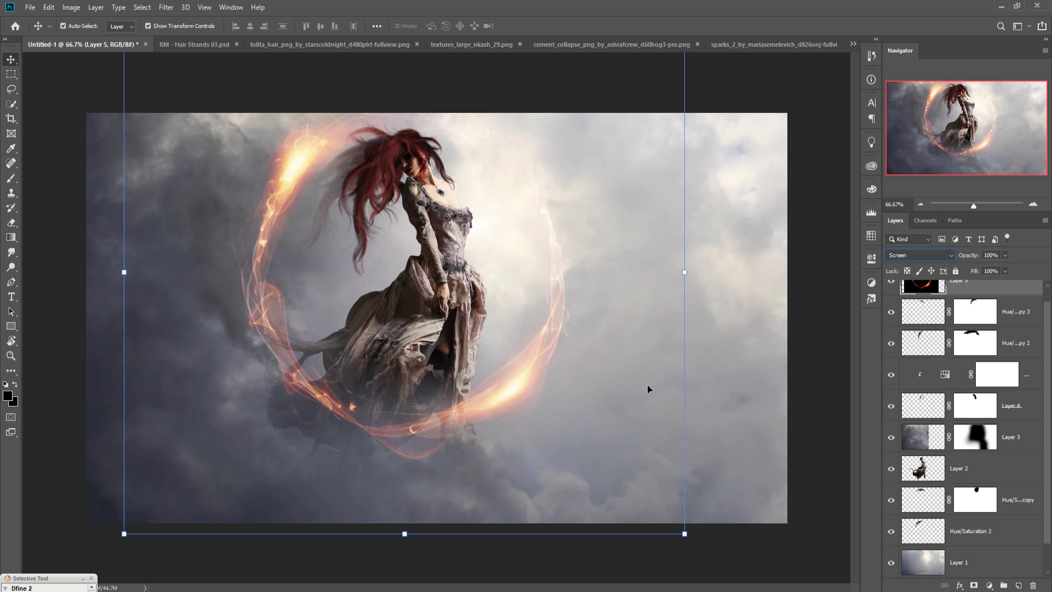
click(893, 312)
click(893, 344)
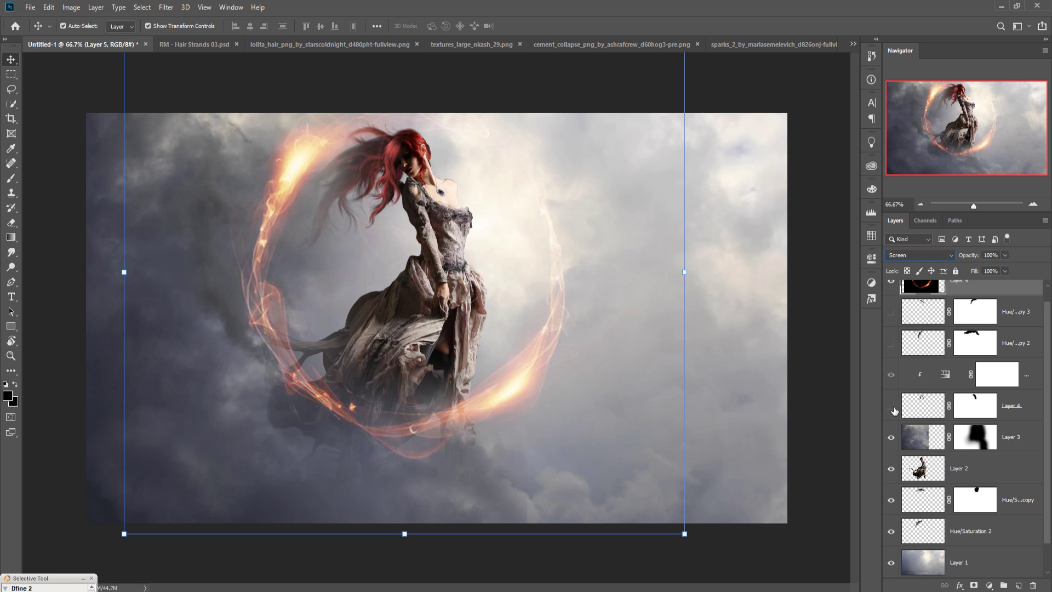
click(891, 406)
click(891, 531)
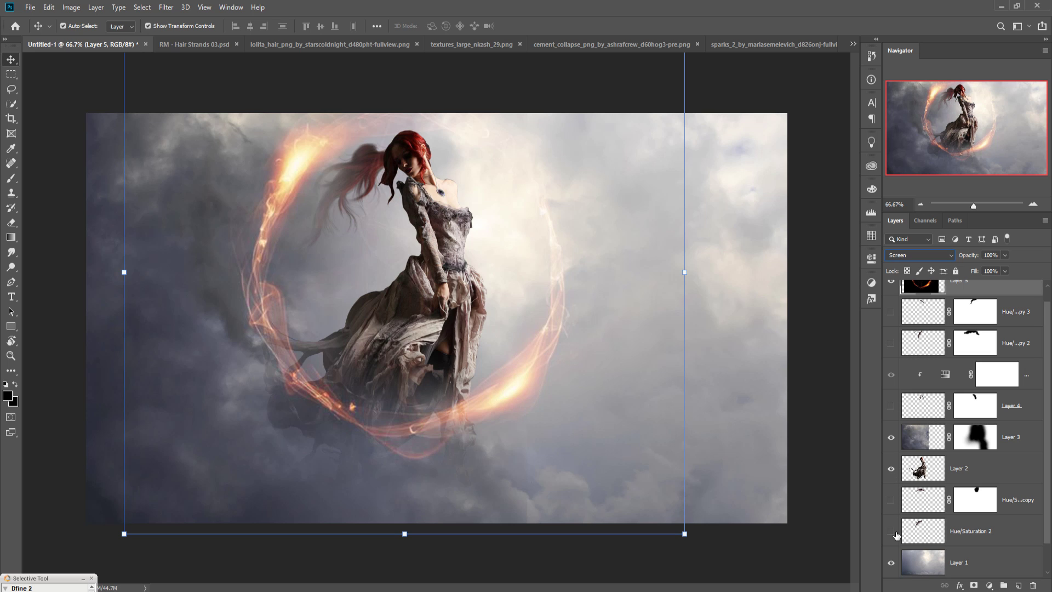
Make the woman's added hair layers visible again, including Layer 4, Hue/Saturation 2 and its copies.
click(891, 531)
click(891, 406)
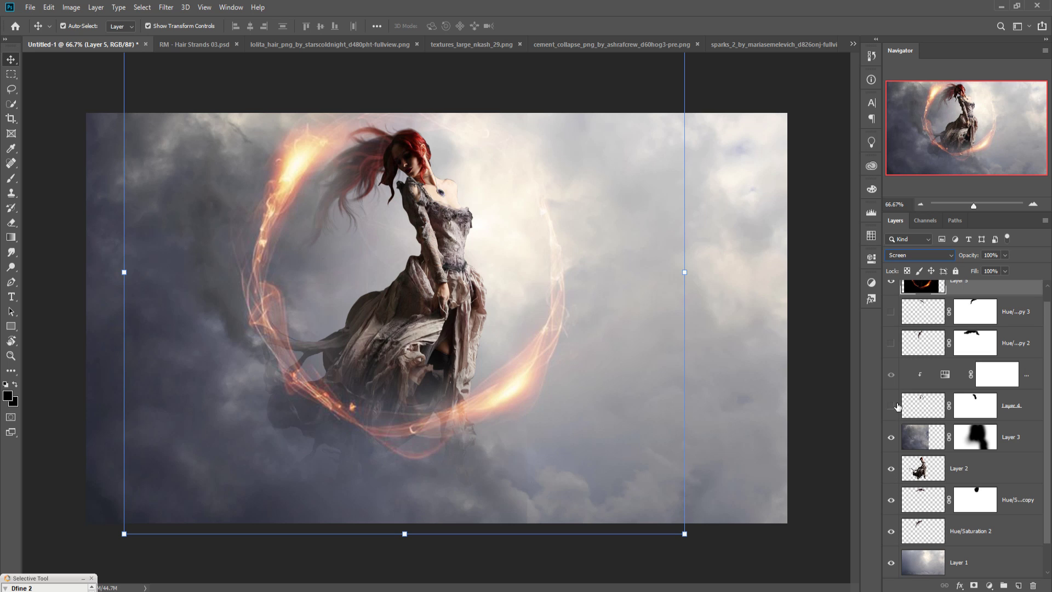
click(891, 343)
click(891, 312)
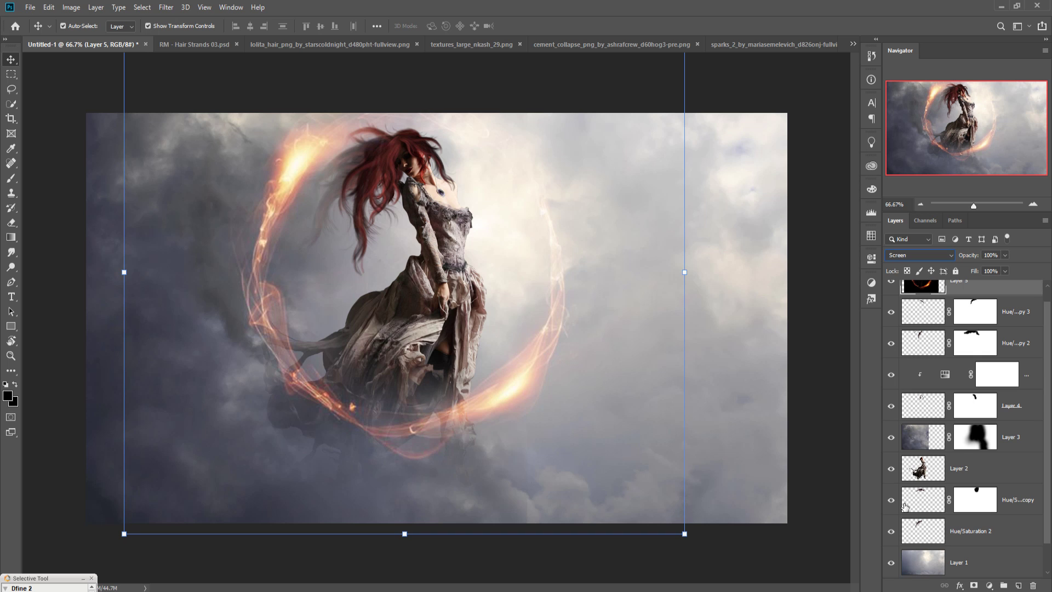
scroll(981, 302, up, 1)
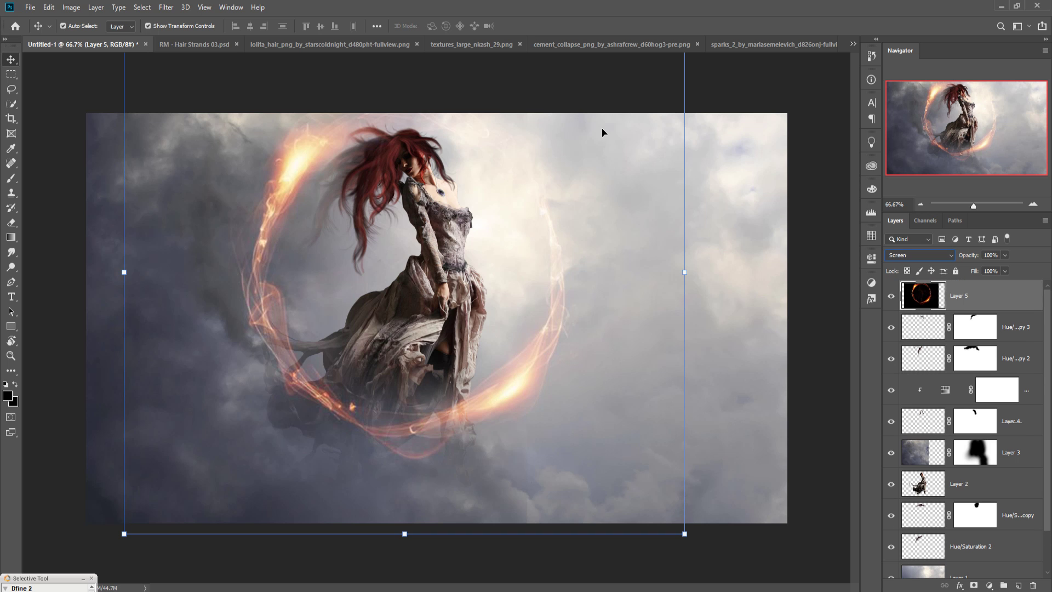
Bring the fiery texture textures_large_nkash_29.png into the composite as a new top layer over the woman.
click(305, 44)
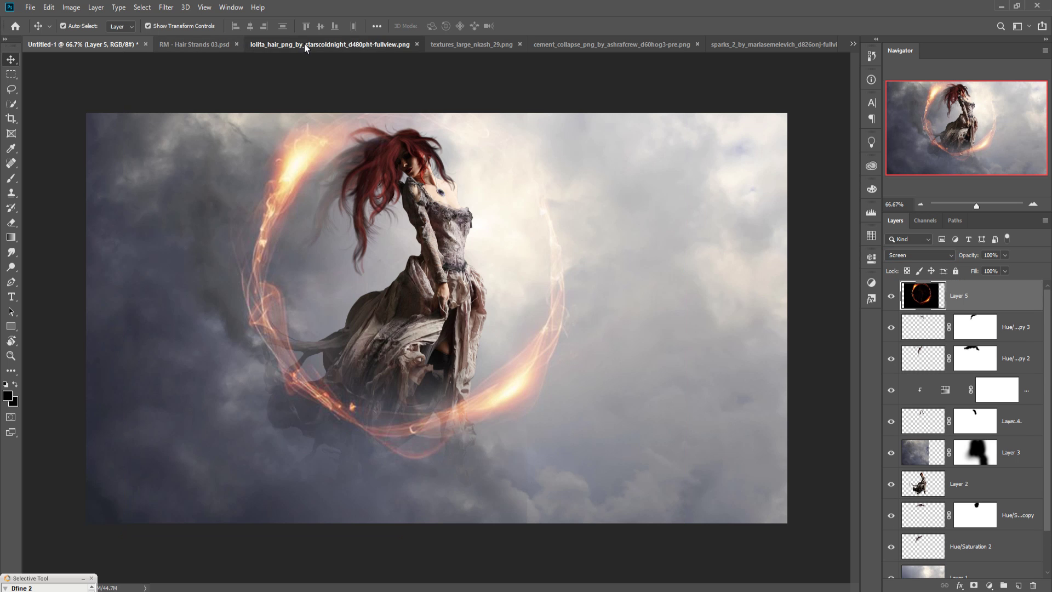
click(124, 43)
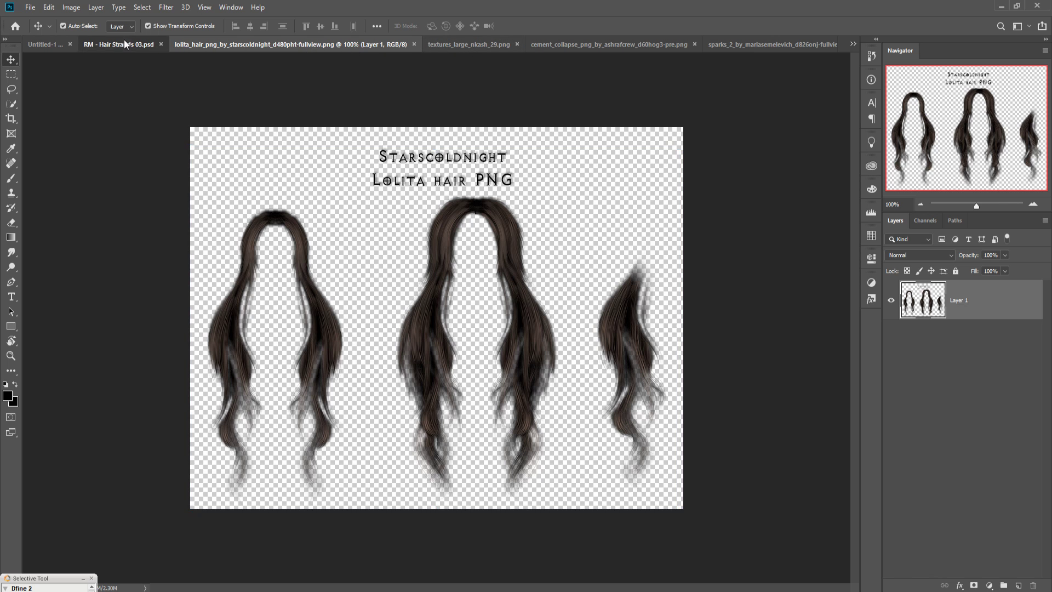
click(54, 46)
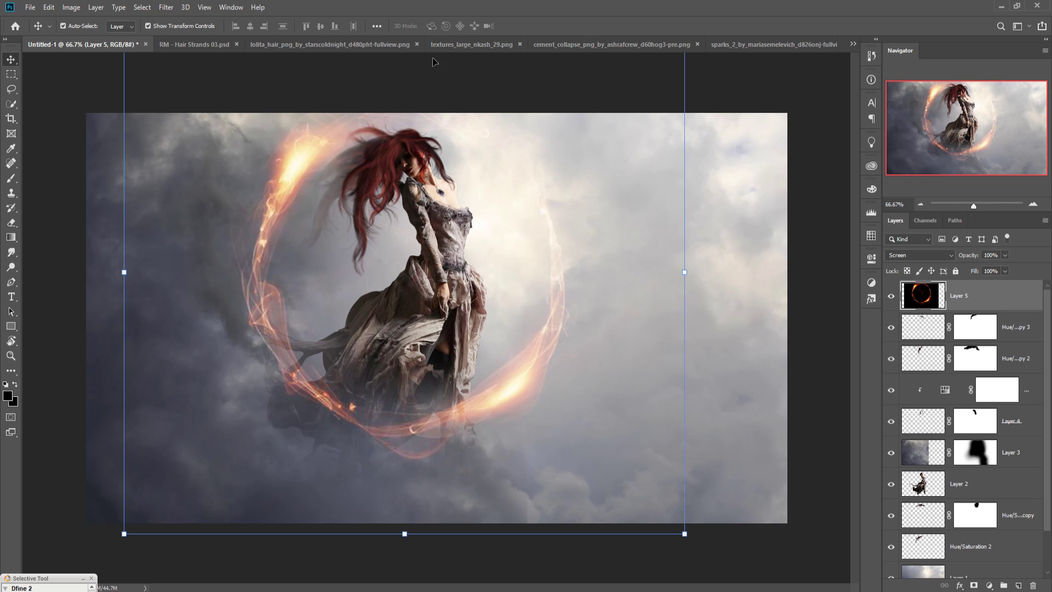
click(476, 45)
drag(475, 45, 619, 87)
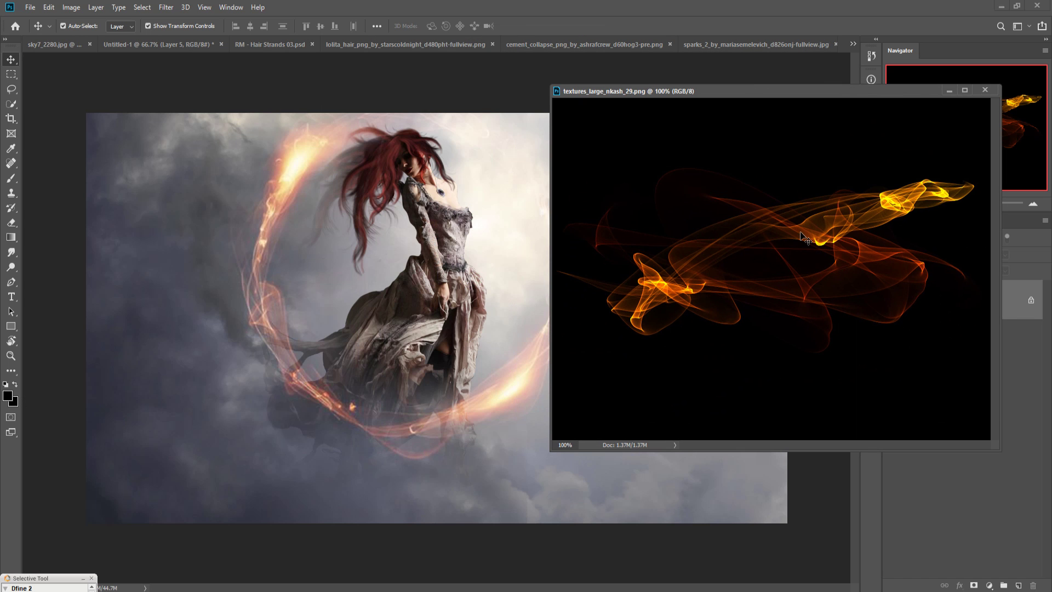
drag(805, 239, 512, 269)
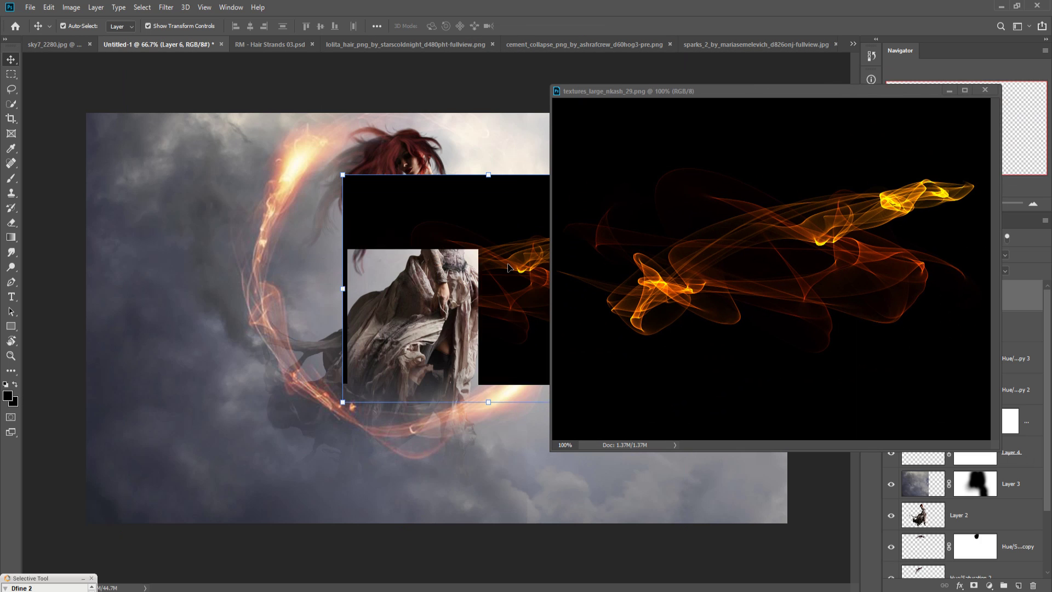
click(949, 90)
Blend the fiery texture layer in Screen mode and shift it so its bright swirl lies over the back of the woman's skirt.
click(945, 255)
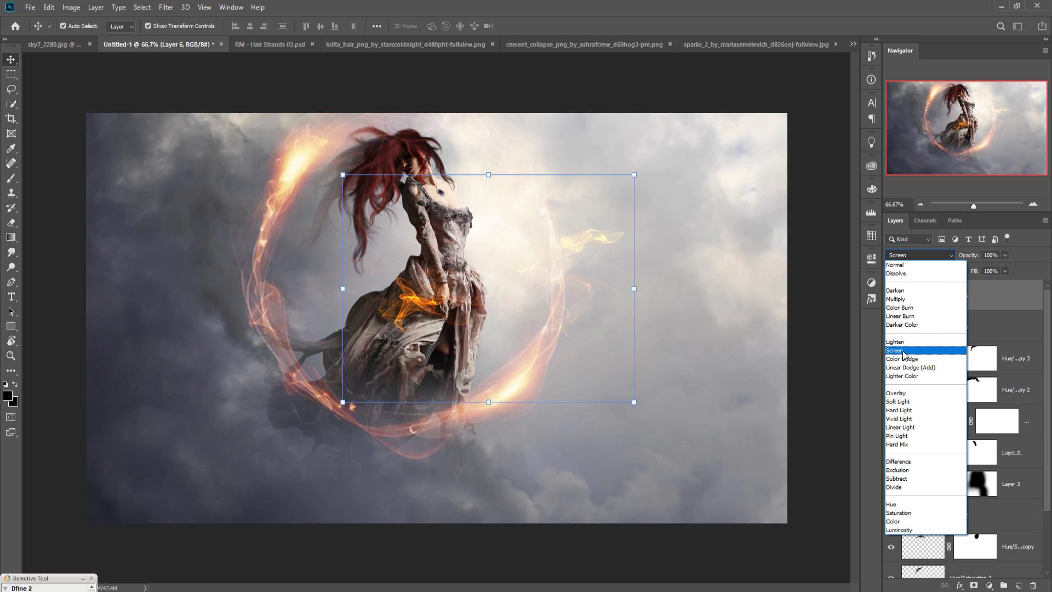
click(904, 352)
drag(414, 313, 395, 294)
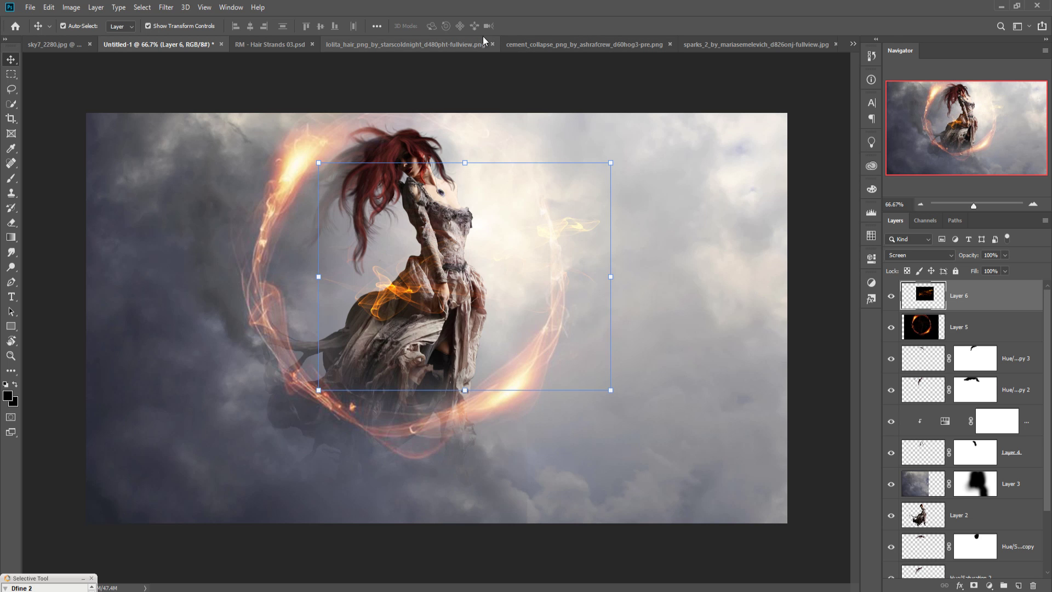
Duplicate the fiery texture layer in place to intensify its glow over the dress.
right_click(977, 306)
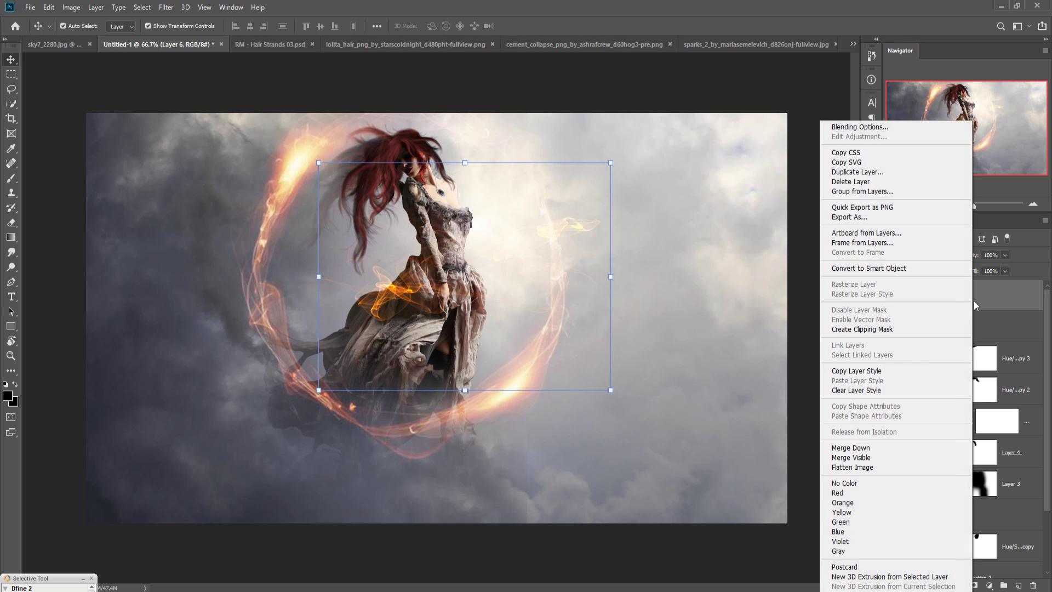
click(854, 174)
click(619, 174)
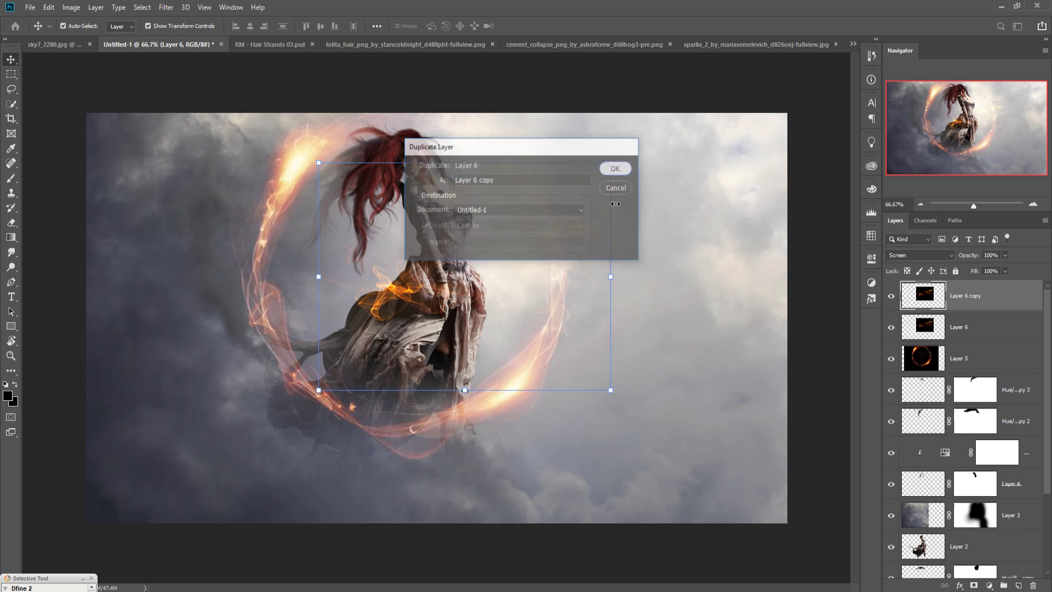
drag(400, 290, 402, 294)
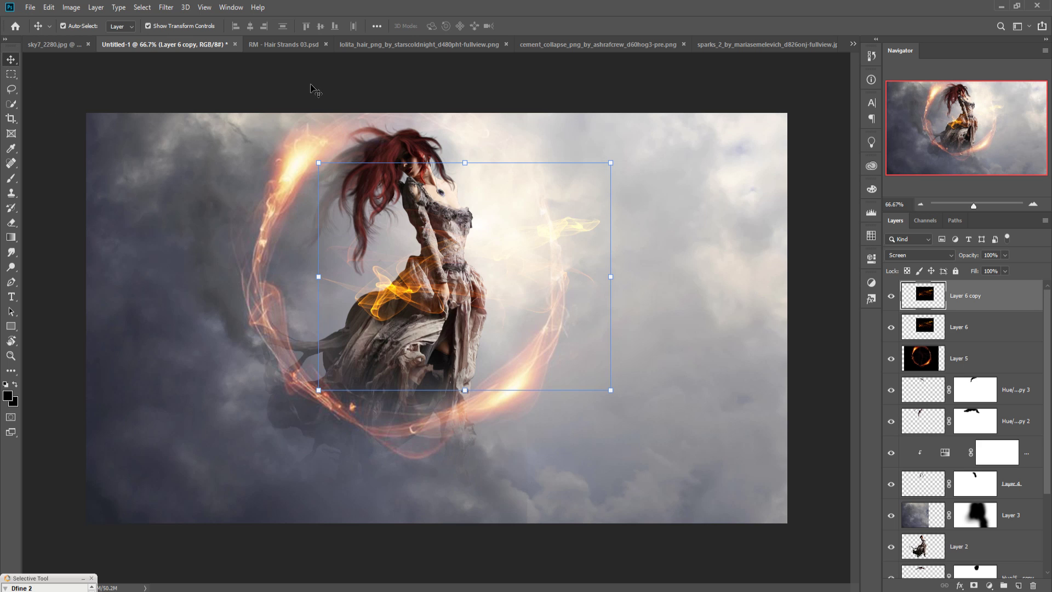
Bring the sparks_2 image into the composite as a new top layer.
click(721, 44)
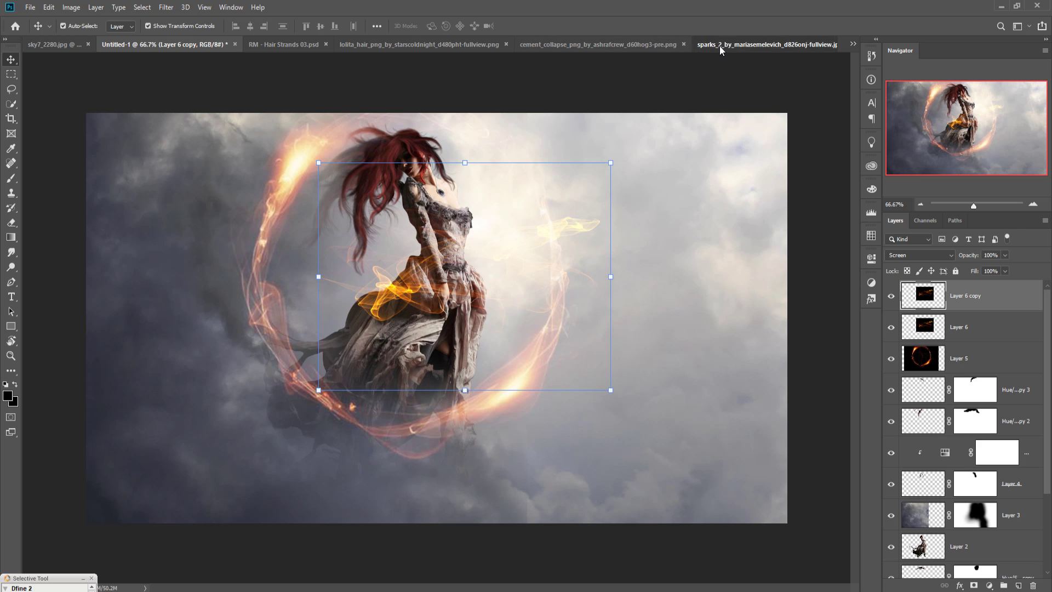
drag(709, 44, 702, 72)
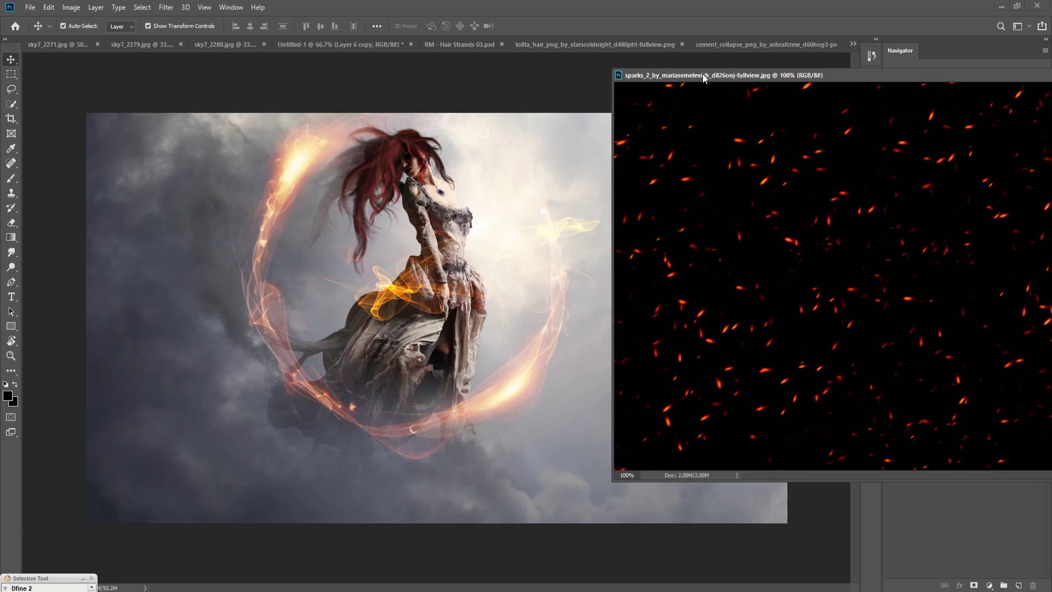
drag(850, 237, 593, 254)
drag(1011, 74, 663, 151)
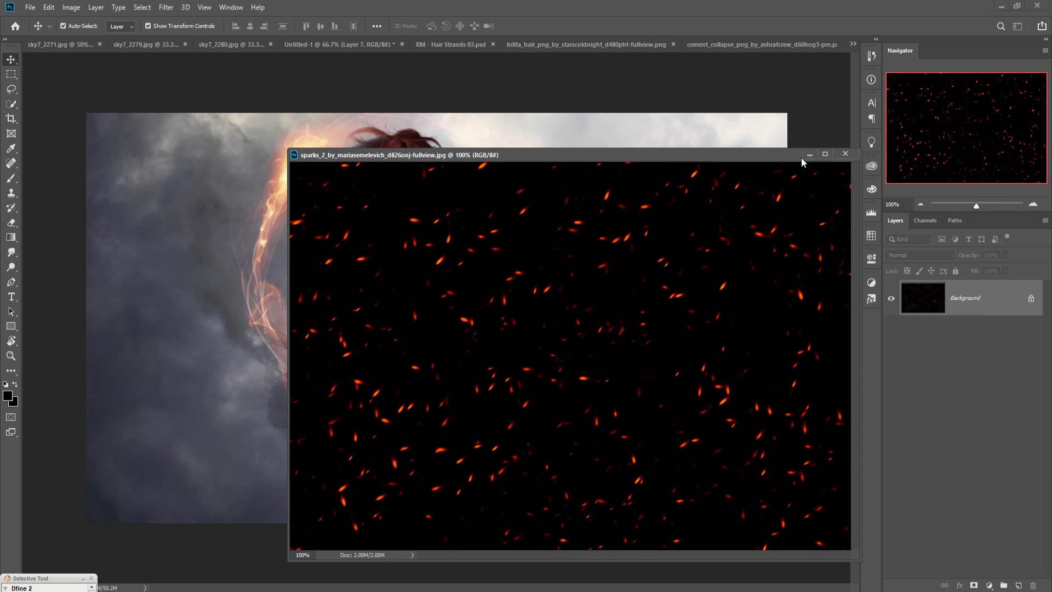
click(797, 151)
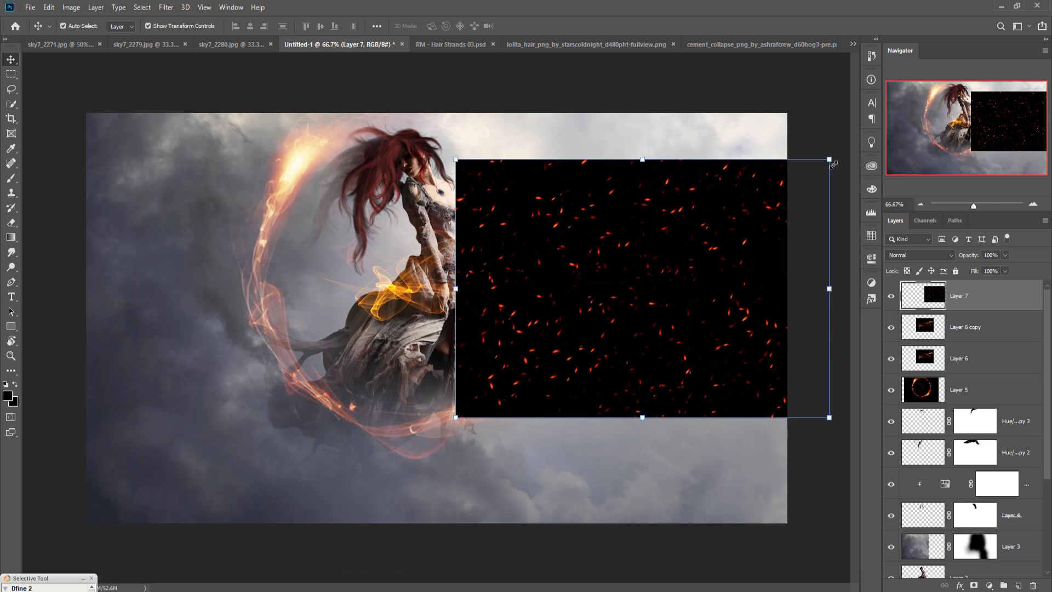
Scale the sparks layer to about 177% over the woman and the right of the image, and blend it in Screen mode.
drag(828, 159, 1009, 34)
drag(656, 280, 619, 362)
drag(422, 506, 307, 572)
drag(553, 397, 517, 377)
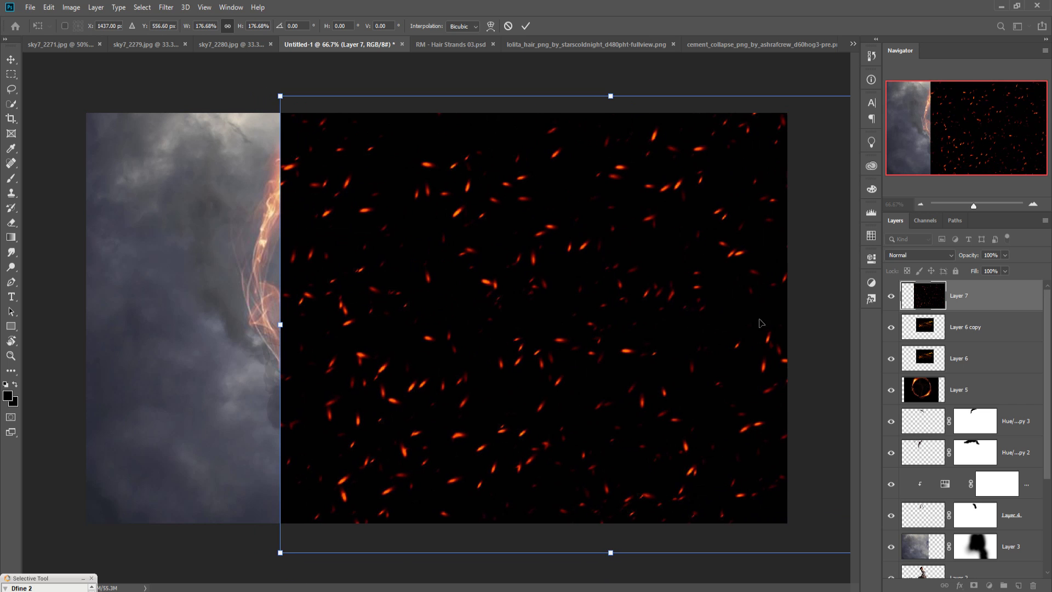
click(525, 27)
click(931, 256)
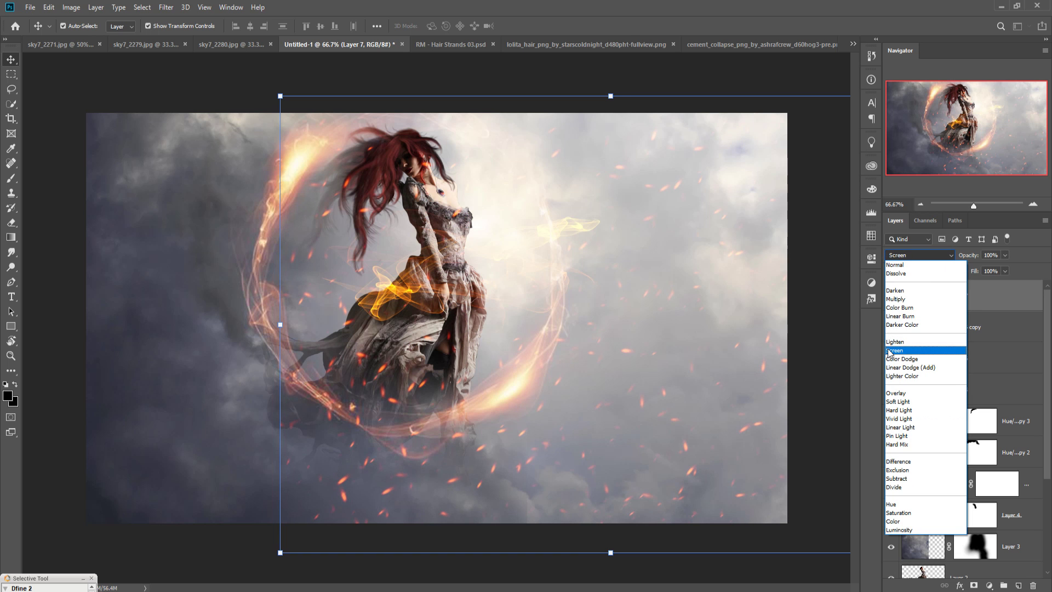
click(921, 345)
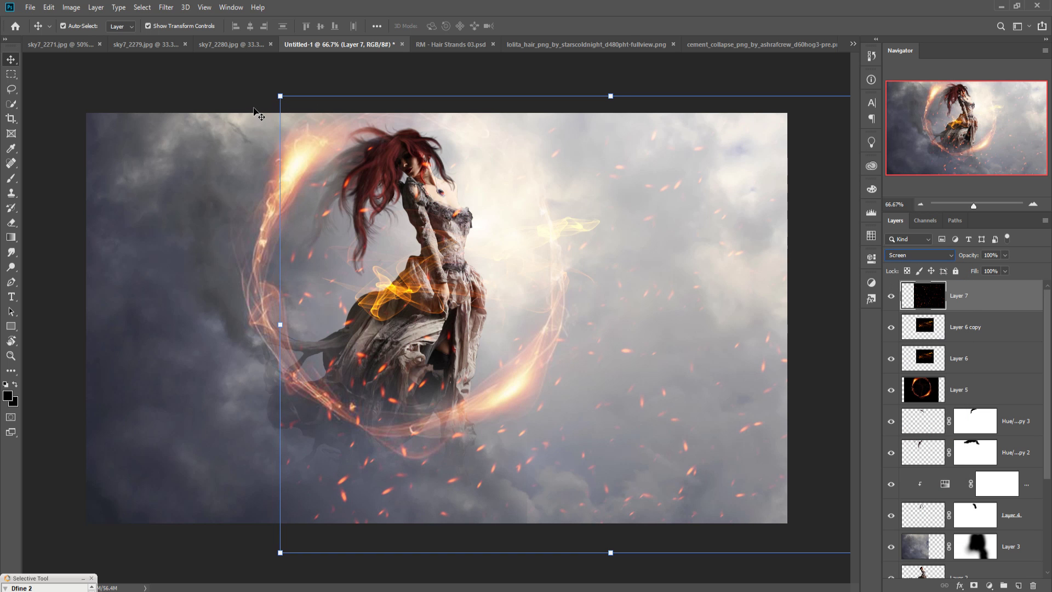
Rotate the sparks layer about 20° clockwise and shift it toward the right of the canvas.
drag(276, 92, 471, 90)
drag(662, 314, 754, 317)
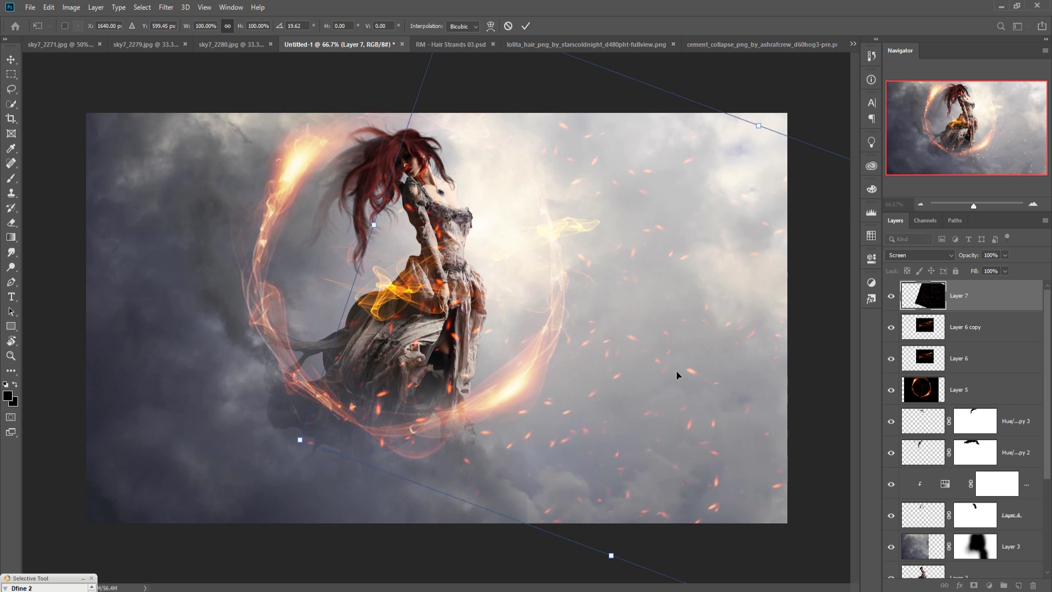
click(526, 26)
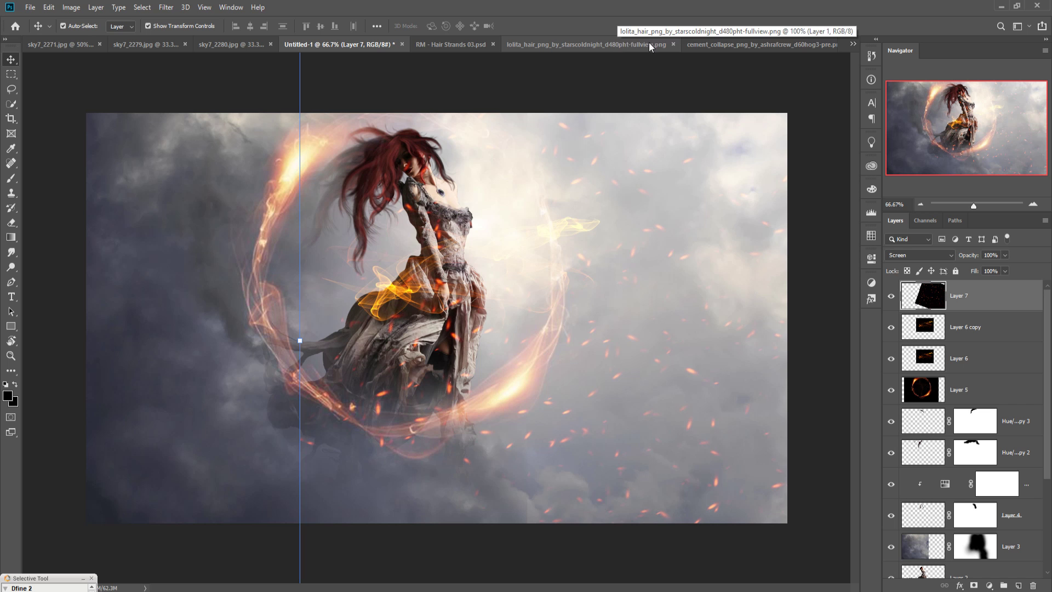
Bring the cement_collapse debris image into the composite as a new top layer.
click(718, 45)
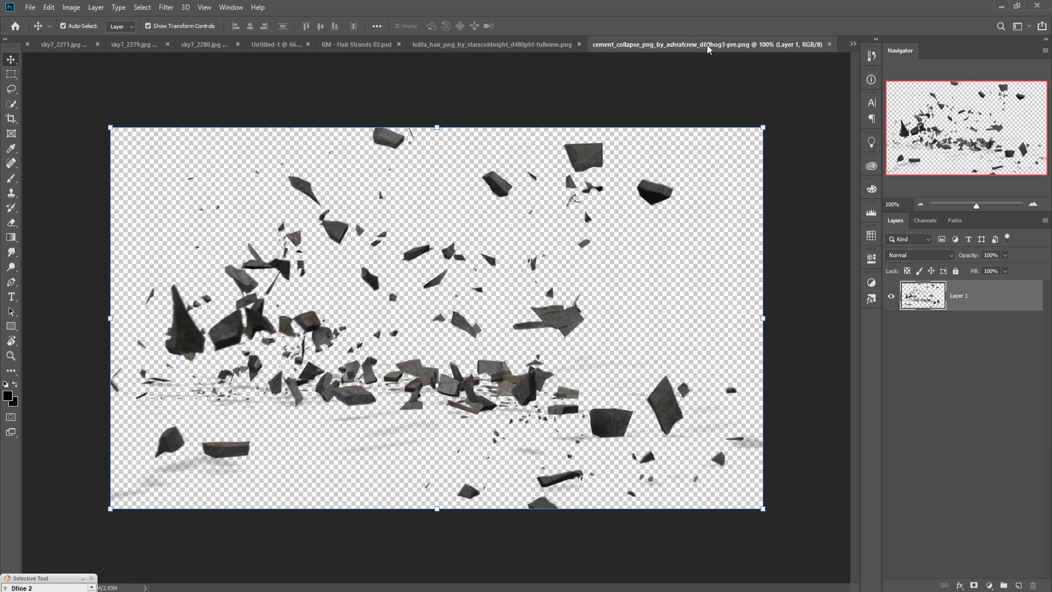
drag(707, 49, 744, 83)
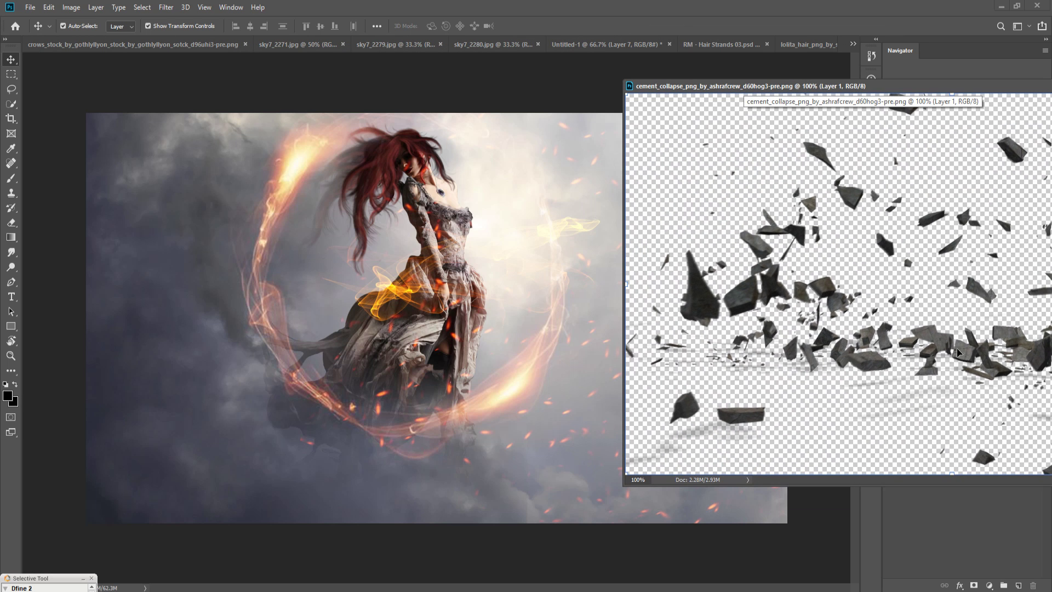
drag(958, 352, 373, 394)
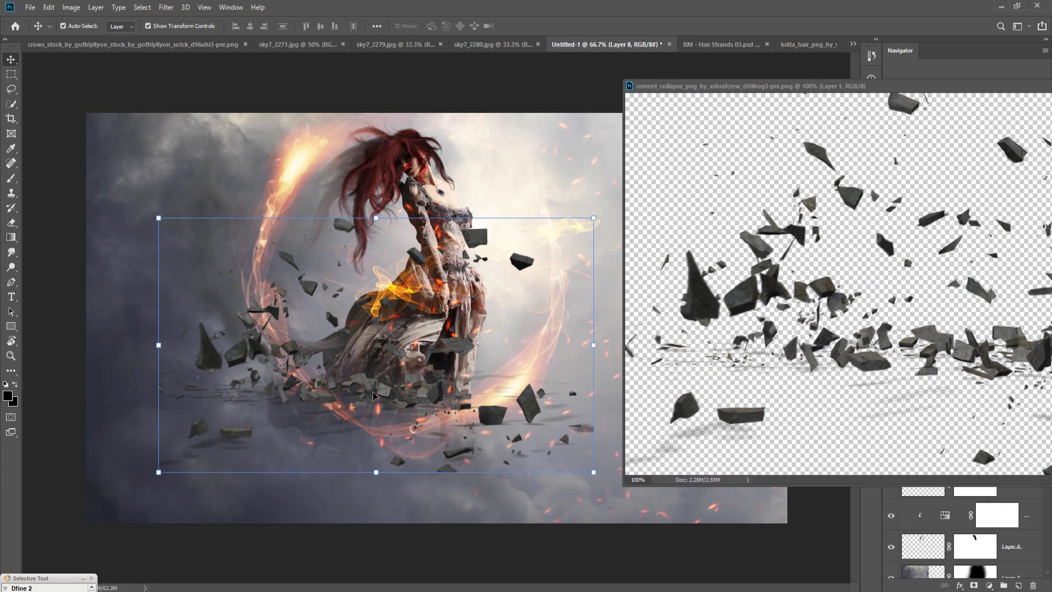
drag(976, 86, 888, 148)
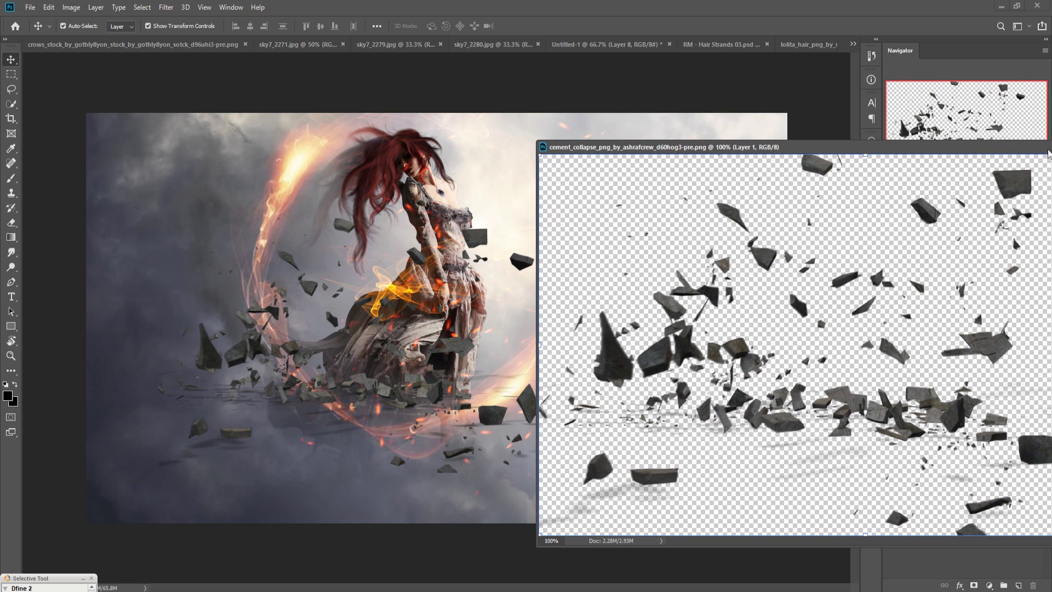
drag(1048, 152, 898, 163)
click(941, 158)
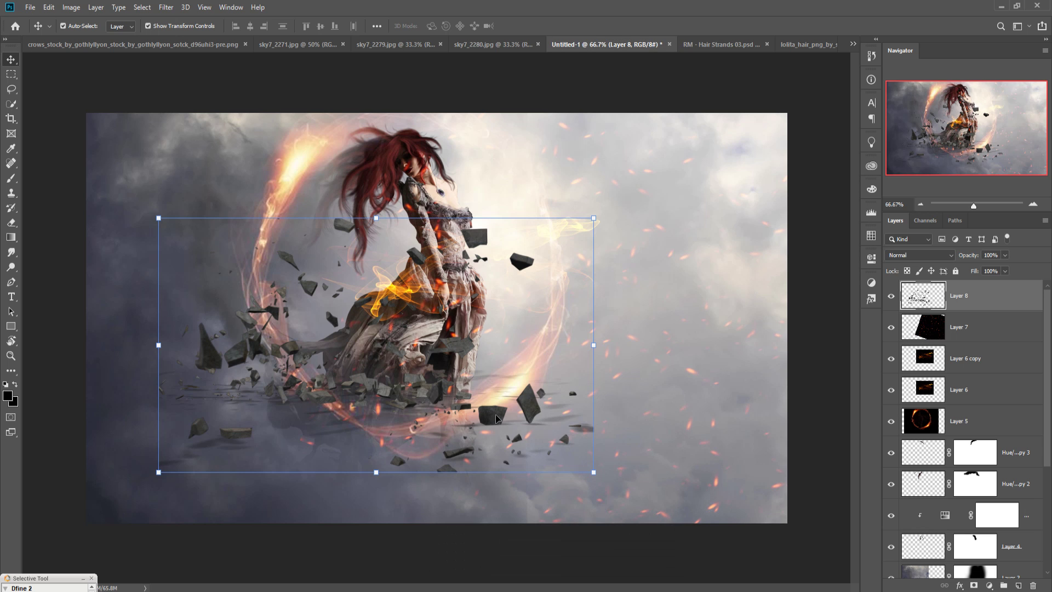
Scale the debris layer to about 129% and position it across the lower part of the scene beneath the woman.
drag(500, 417, 403, 500)
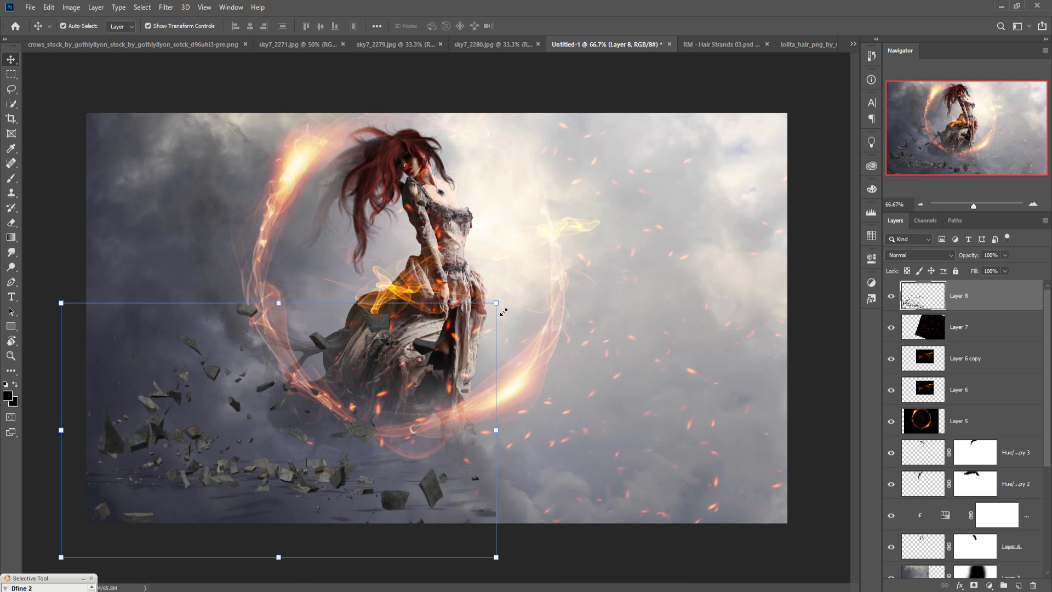
drag(503, 312, 628, 239)
drag(414, 489, 471, 483)
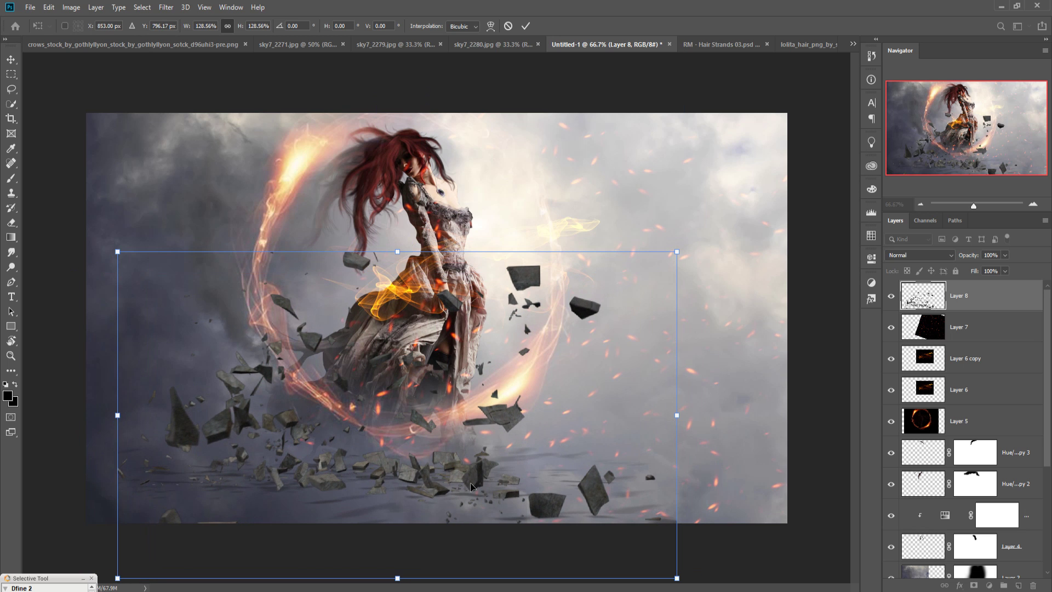
click(524, 28)
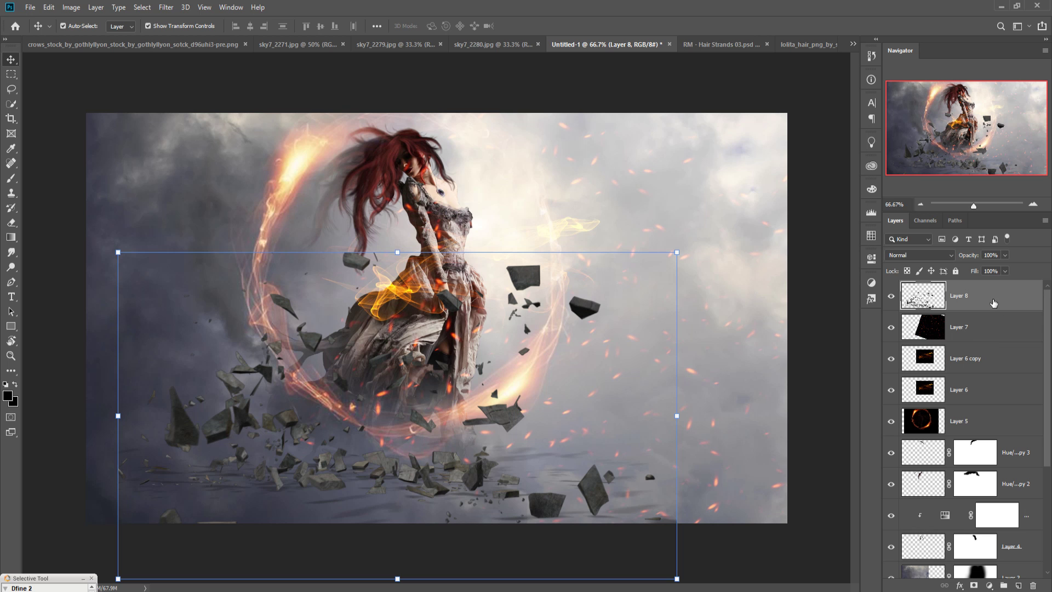
Duplicate the masked cloud layer, Layer 3, move the copy above the debris layer and target the copy's mask.
scroll(1034, 553, down, 2)
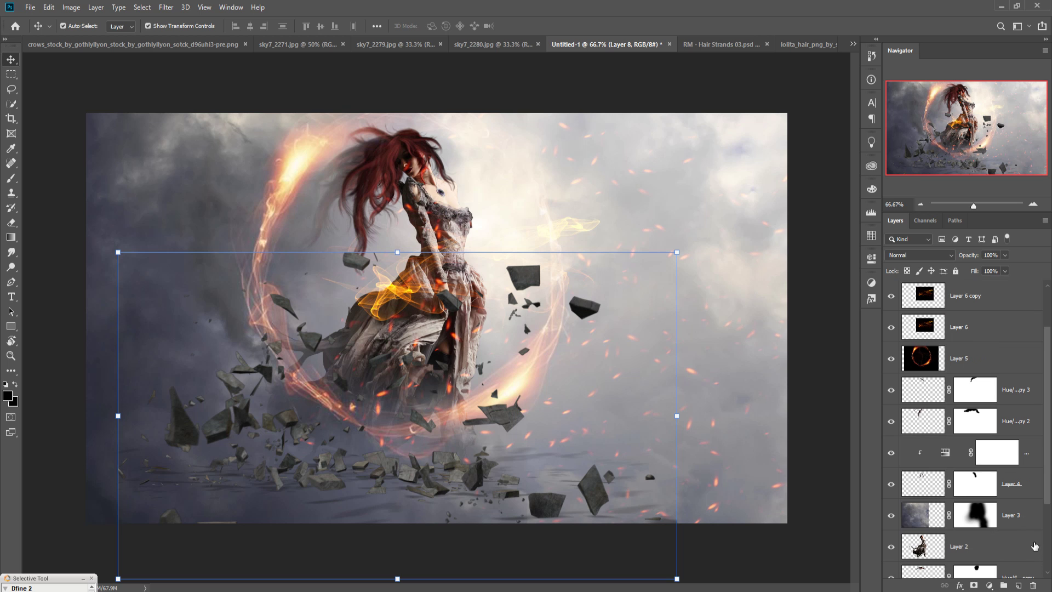
click(1018, 513)
right_click(1018, 510)
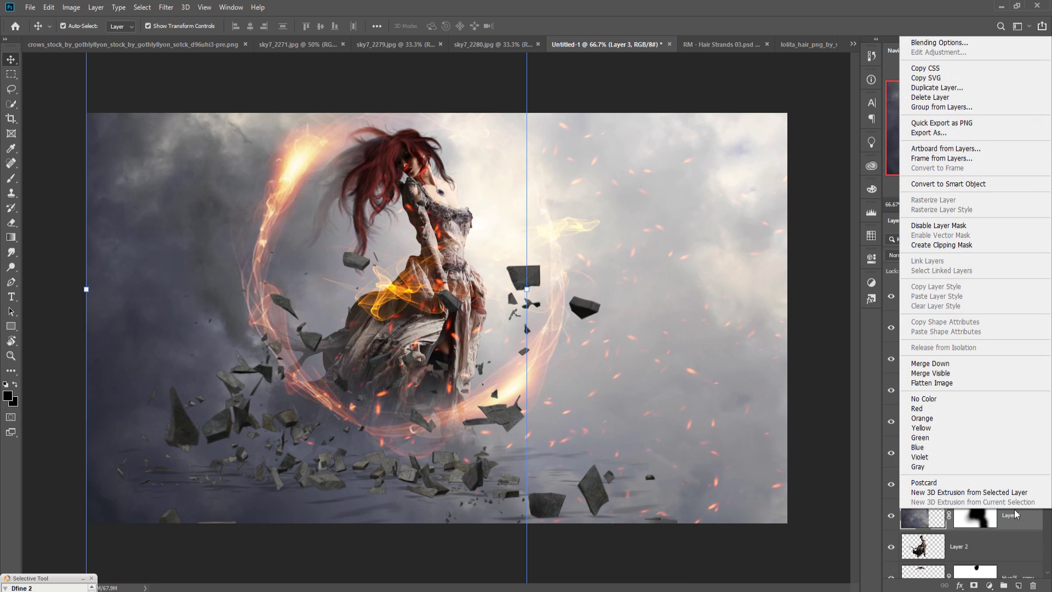
click(937, 88)
click(616, 168)
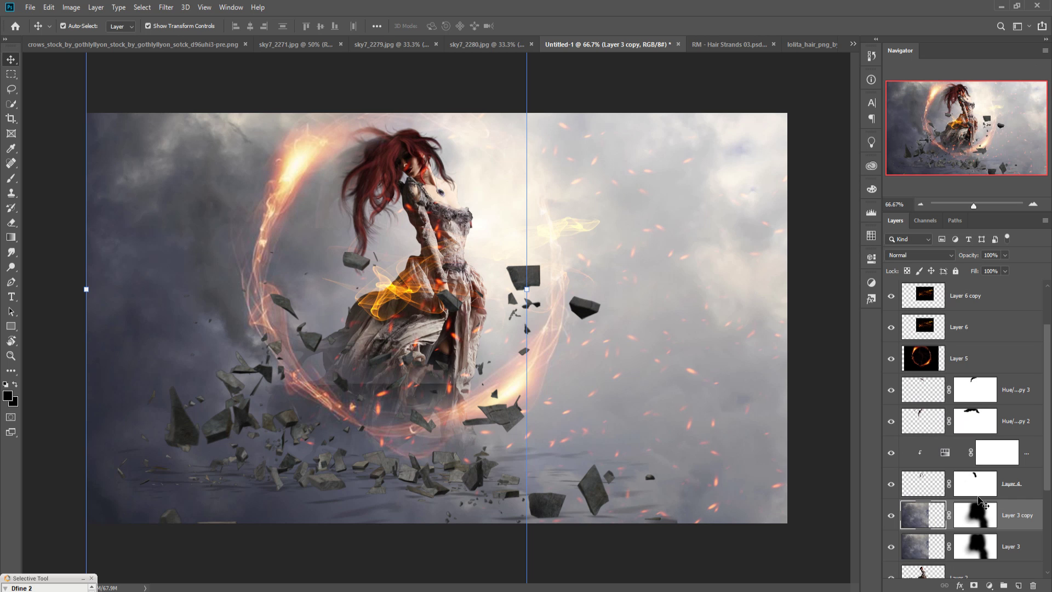
drag(1017, 515, 995, 310)
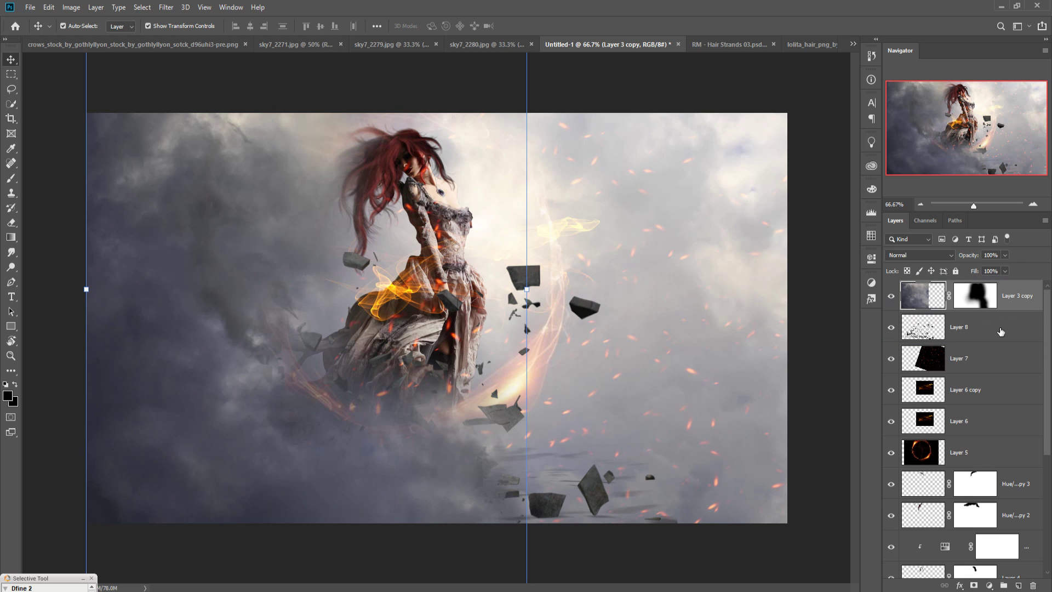
click(980, 295)
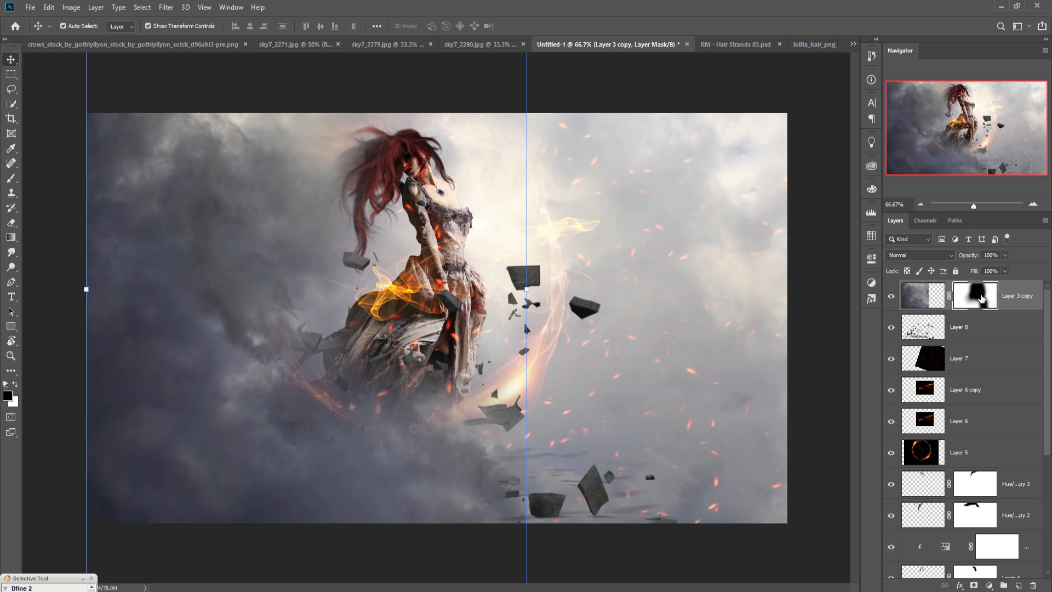
Paint black on the Layer 3 copy mask with a 150 px brush at 10% opacity to reveal the fire ring and debris around the woman.
click(8, 179)
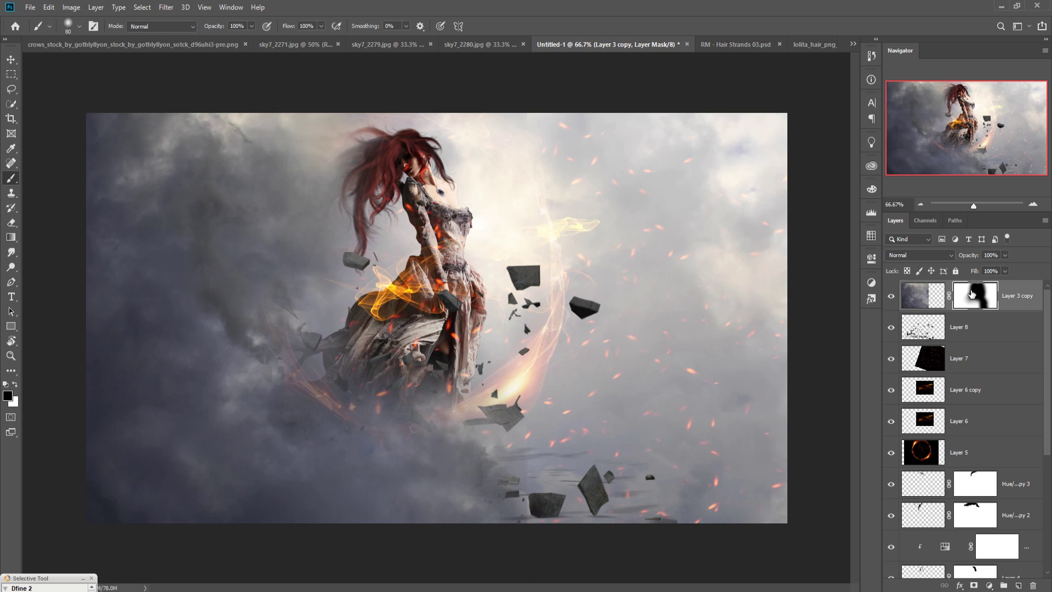
click(251, 25)
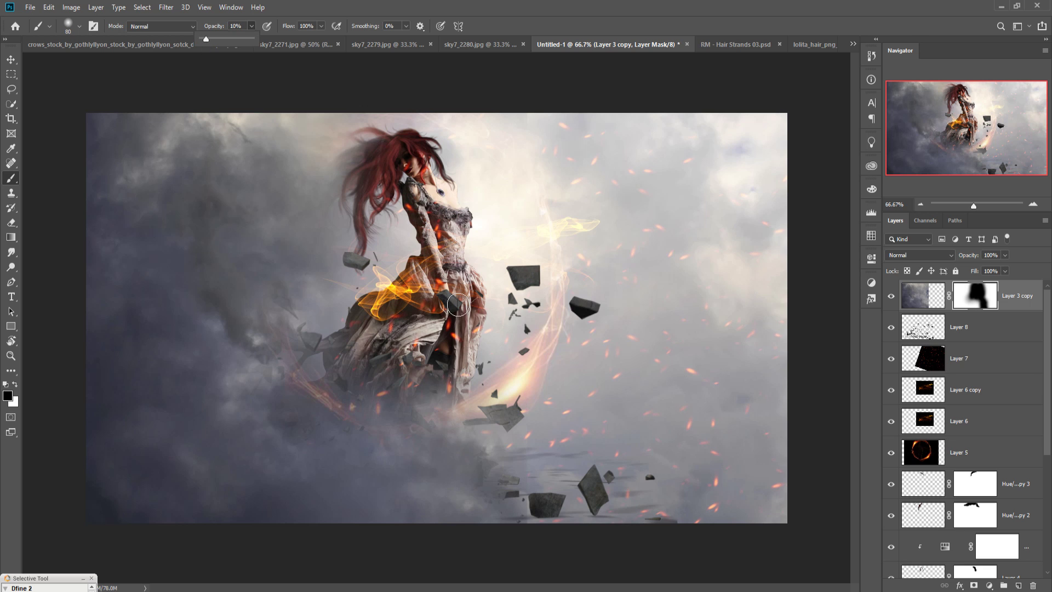
click(434, 321)
key(bracketright)
key(bracketright)
key(bracketright)
key(bracketright)
key(bracketright)
key(bracketright)
key(bracketright)
key(bracketright)
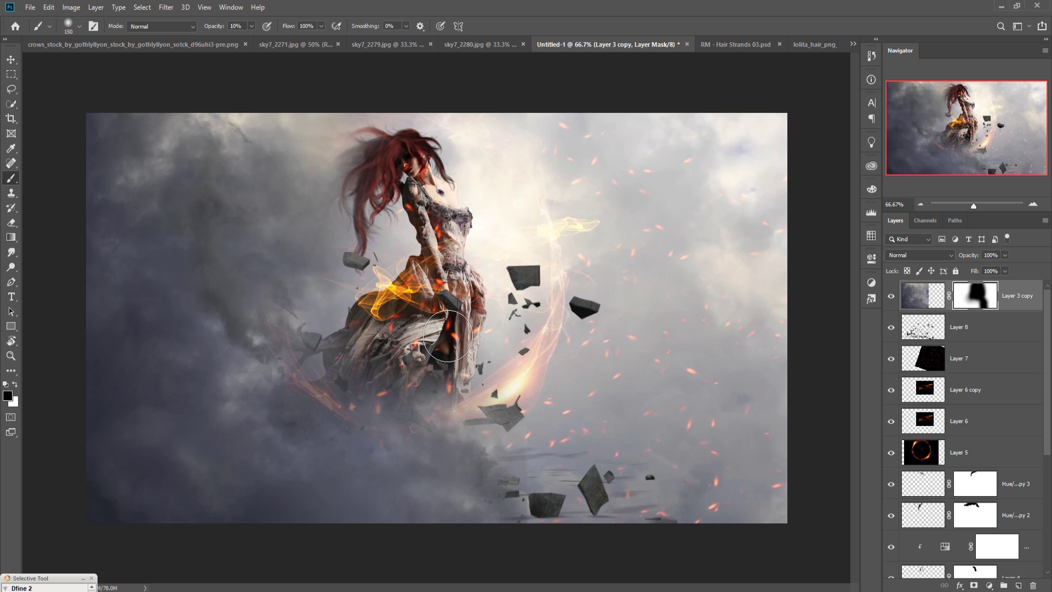
mouse_move(480, 369)
mouse_down()
mouse_move(435, 412)
mouse_move(316, 405)
mouse_move(331, 366)
mouse_move(370, 432)
mouse_move(447, 471)
mouse_move(449, 502)
mouse_move(387, 502)
mouse_move(504, 519)
mouse_move(588, 502)
mouse_move(521, 543)
mouse_move(555, 527)
mouse_move(346, 470)
mouse_move(296, 415)
mouse_move(298, 332)
mouse_move(288, 329)
mouse_move(319, 290)
mouse_move(347, 285)
mouse_move(353, 237)
mouse_move(364, 243)
mouse_move(347, 285)
mouse_move(372, 236)
mouse_move(349, 306)
mouse_move(338, 287)
mouse_move(337, 332)
mouse_move(406, 183)
mouse_move(419, 207)
mouse_move(439, 201)
mouse_move(393, 248)
mouse_move(518, 458)
mouse_move(499, 453)
mouse_move(521, 442)
mouse_up()
Duplicate the sparks layer, Layer 7, keeping the copy directly above it.
click(11, 61)
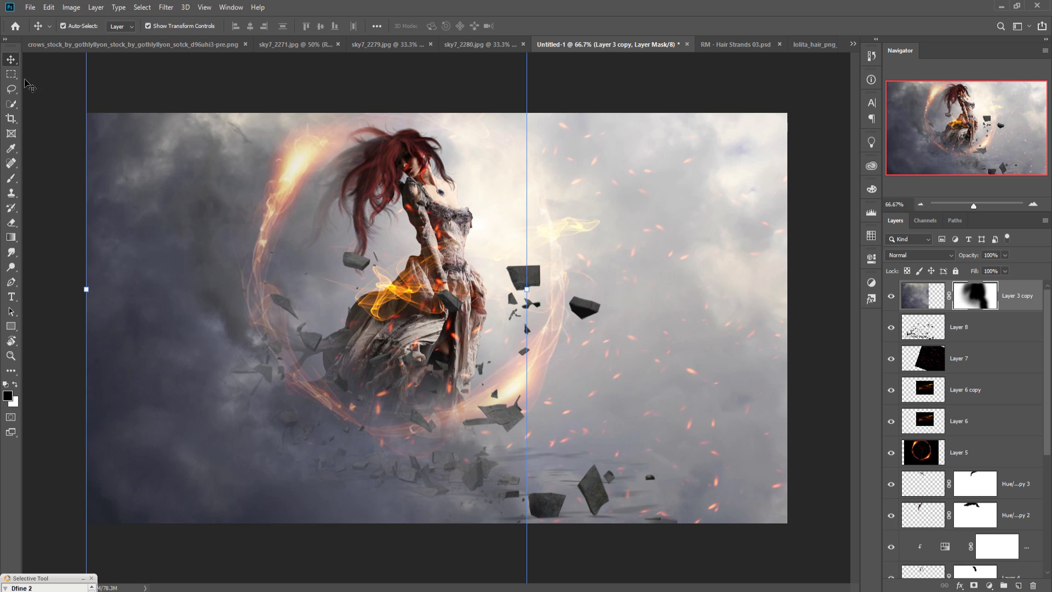
right_click(970, 360)
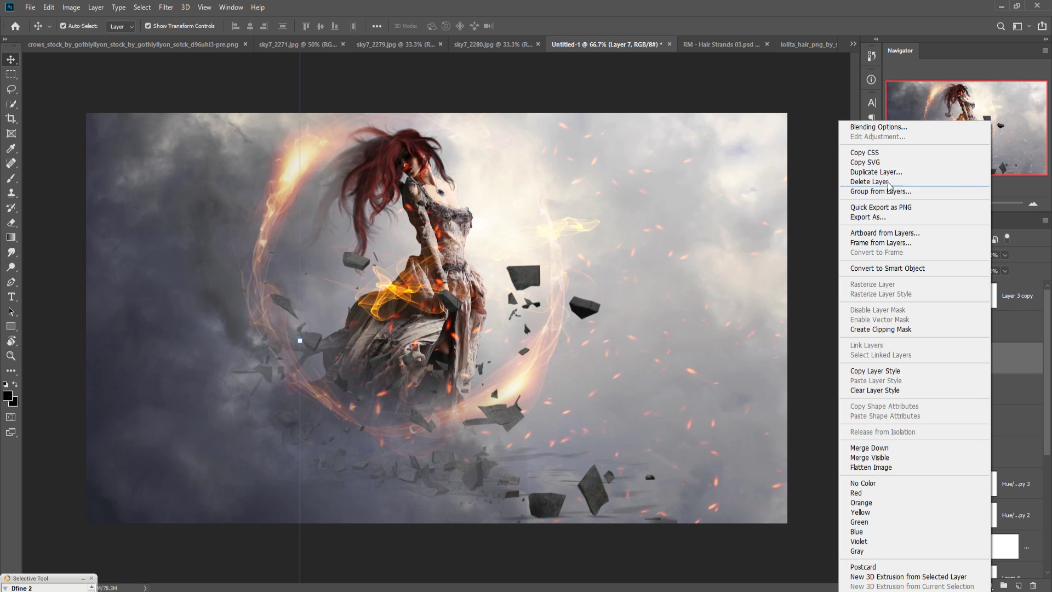
click(942, 171)
click(616, 168)
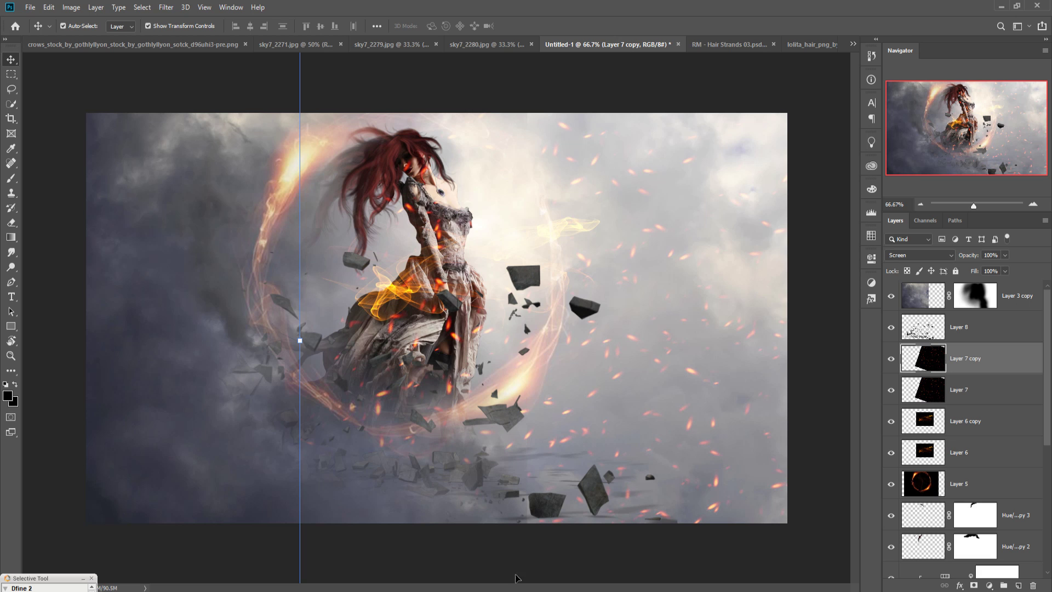
Bring the golden_morning planet image into the composite as a new layer above the sparks copy.
click(1001, 545)
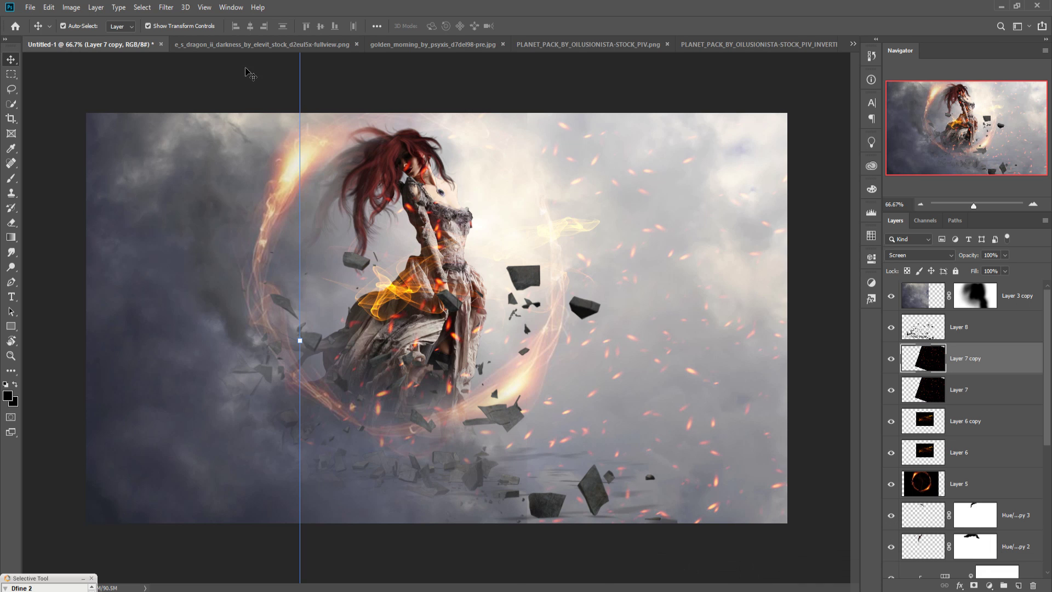
click(217, 45)
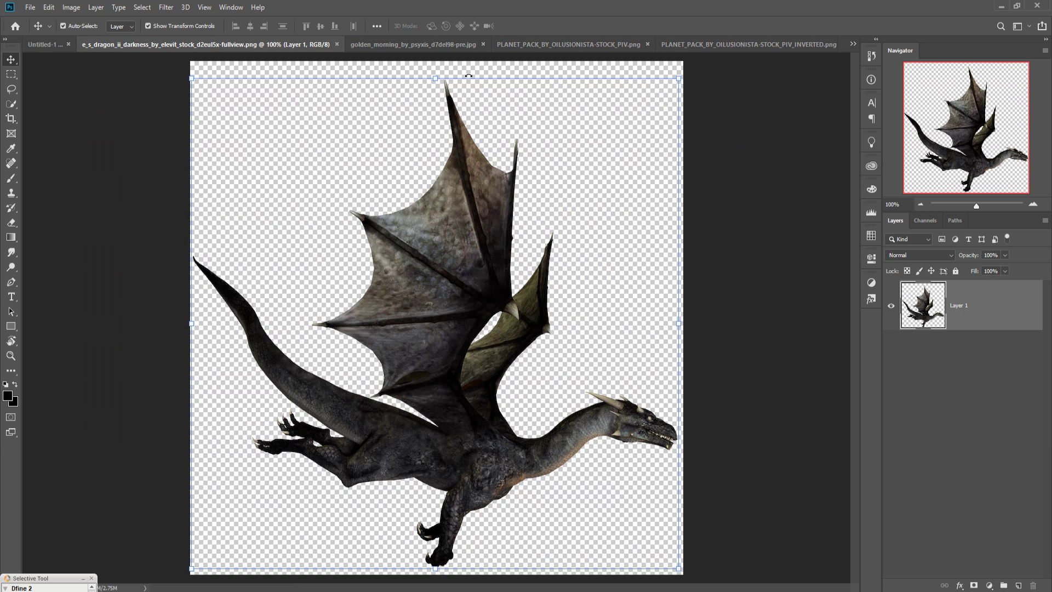
click(388, 45)
drag(389, 41, 389, 91)
click(48, 44)
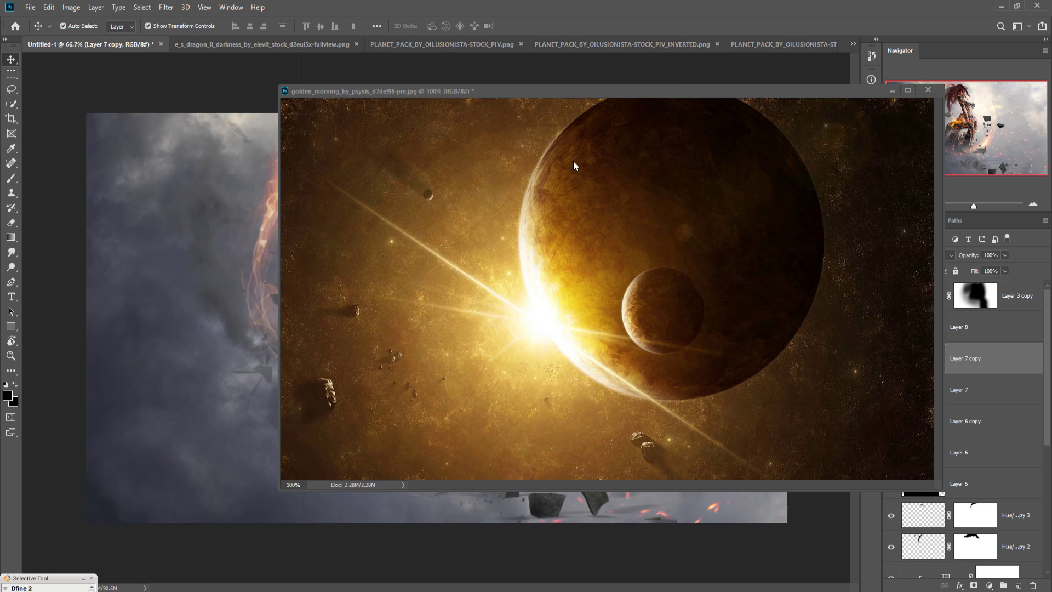
drag(521, 93, 619, 98)
drag(706, 225, 315, 252)
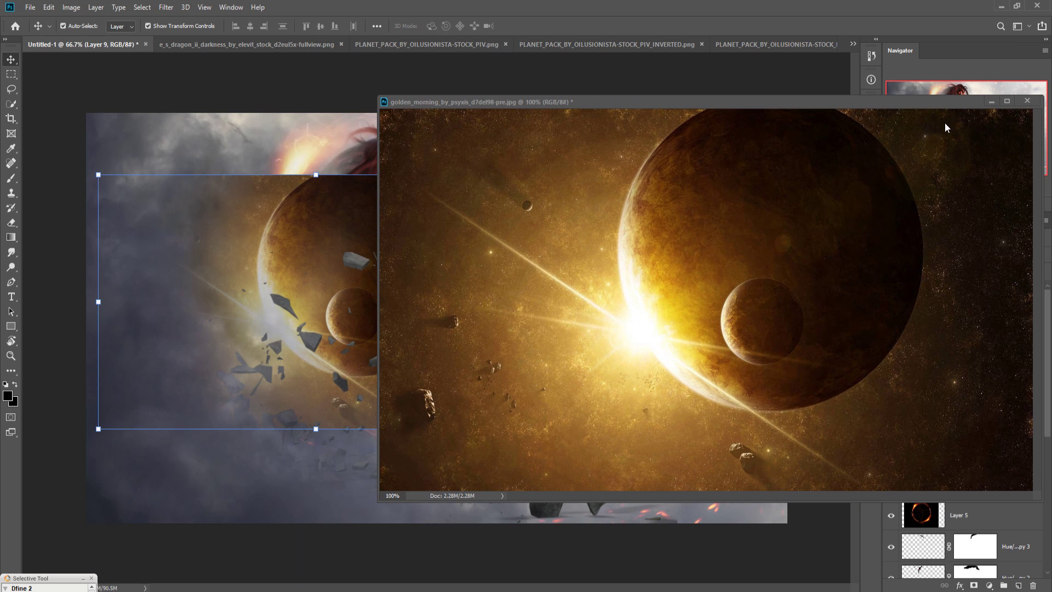
click(992, 102)
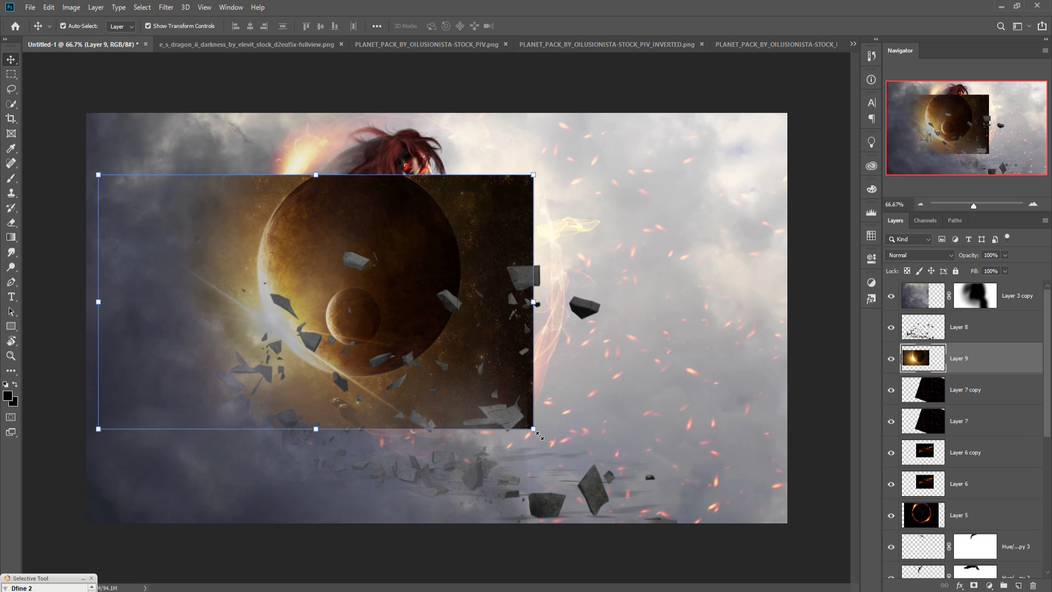
Enlarge the golden planet layer to about 159% over the scene and reorder it directly above the Layer 1 sky.
drag(540, 435, 788, 576)
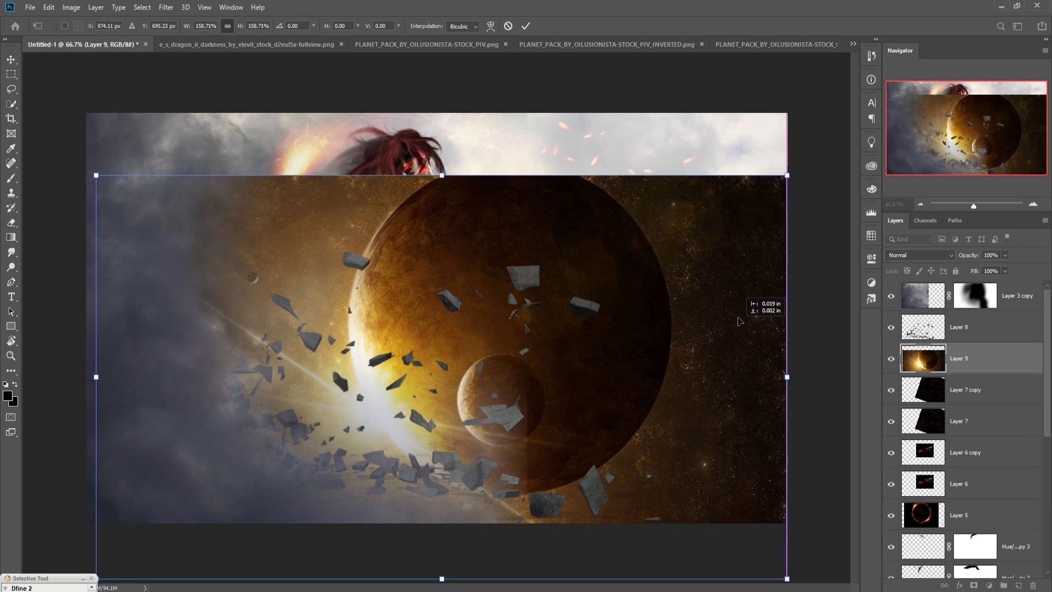
drag(739, 321, 756, 303)
click(526, 25)
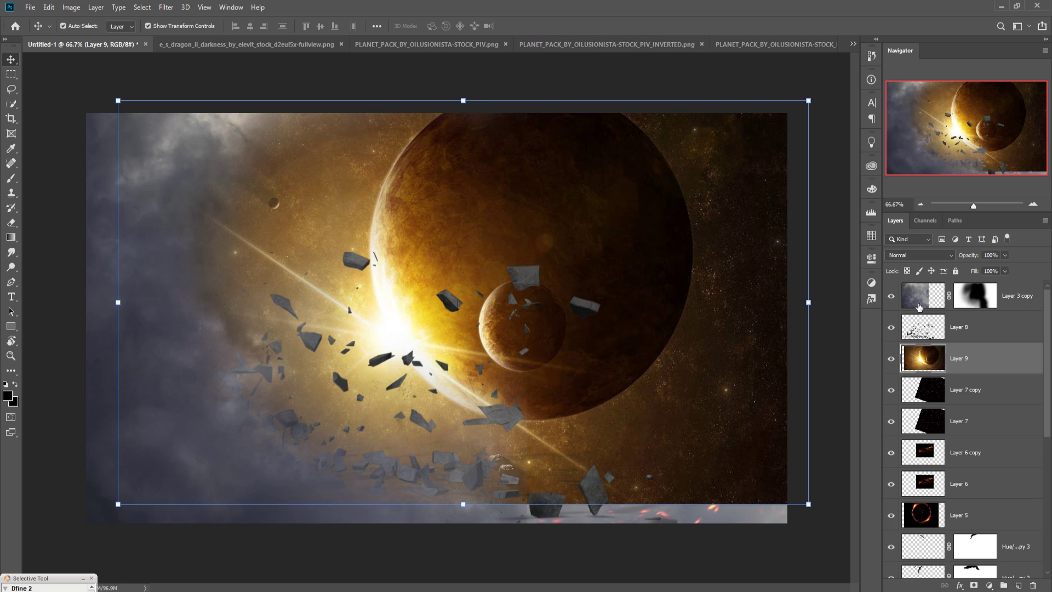
scroll(969, 493, down, 1)
drag(981, 342, 1018, 507)
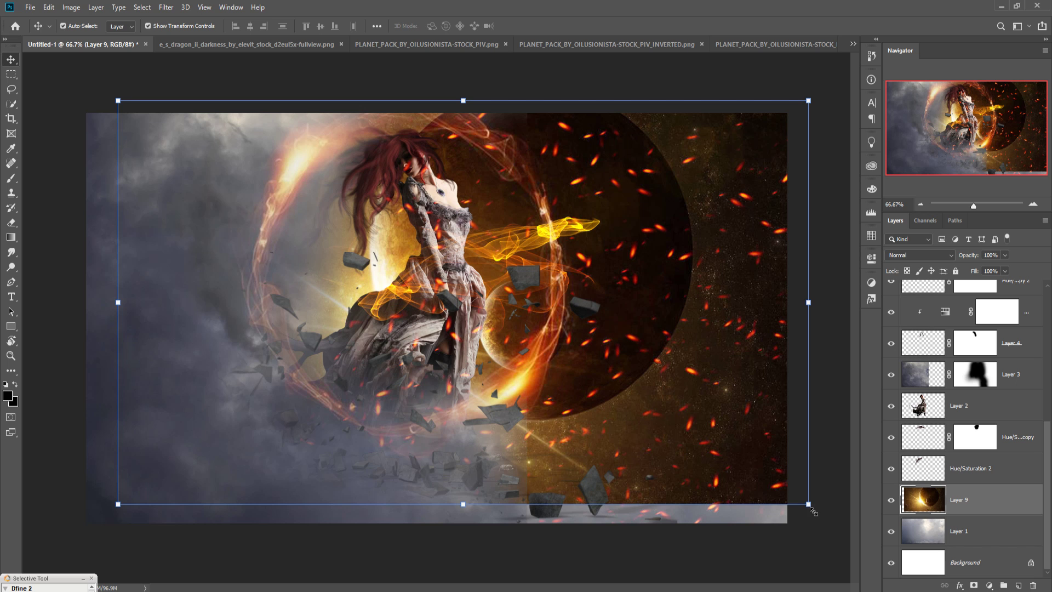
Try the golden planet layer at about 79% size in the upper-right area of the canvas, and delete the layer.
drag(813, 511, 658, 345)
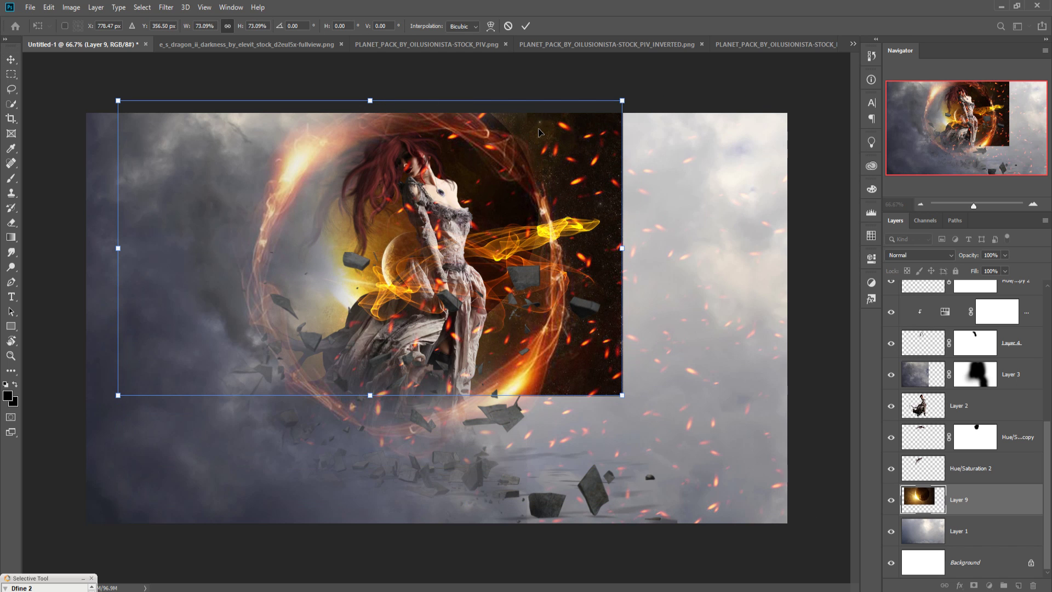
drag(540, 132, 810, 60)
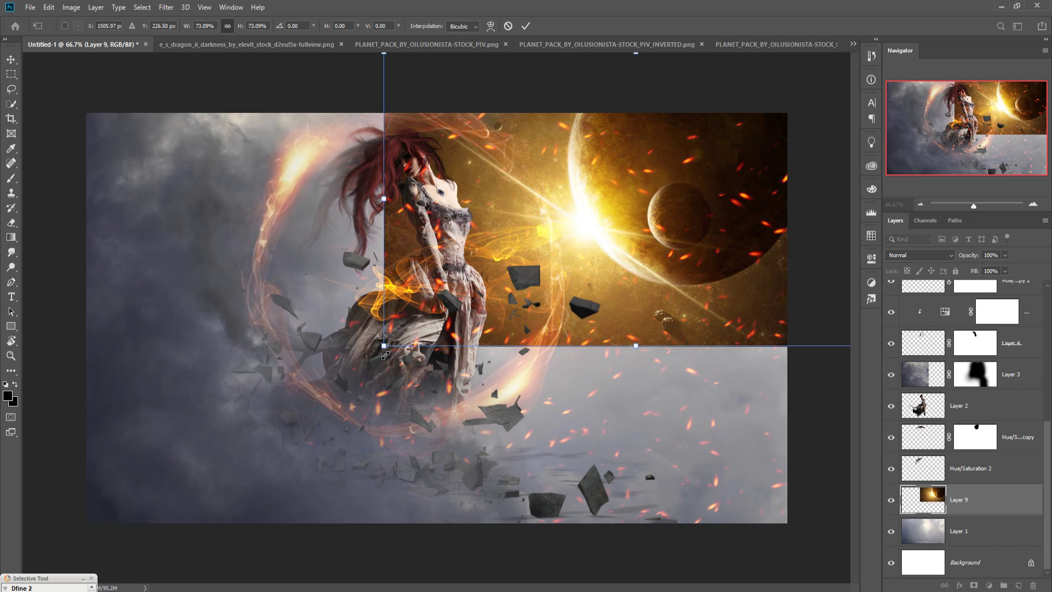
drag(378, 363, 342, 388)
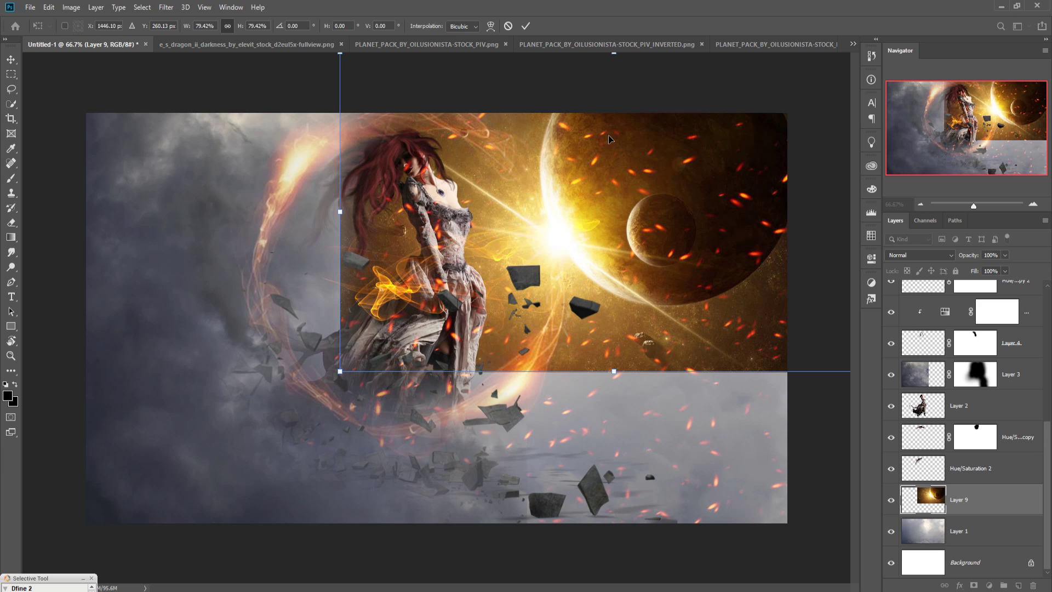
click(508, 26)
key(Delete)
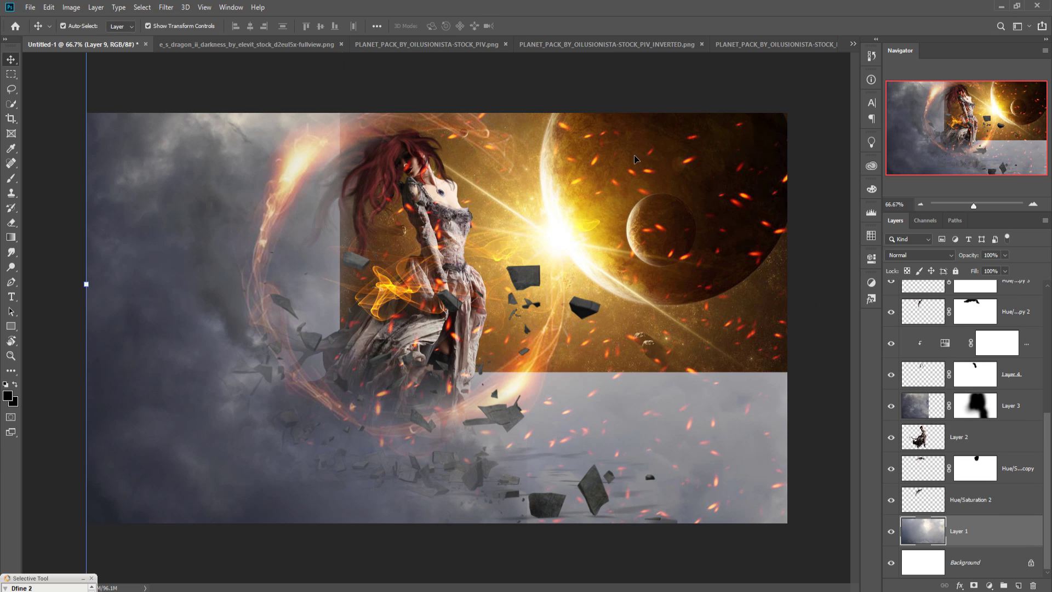
Bring the dark planet from PLANET_PACK_BY_OILUSIONISTA-STOCK_PIV.png into the composite above Layer 1, undoing any accidental shift of the sparks copy.
click(403, 44)
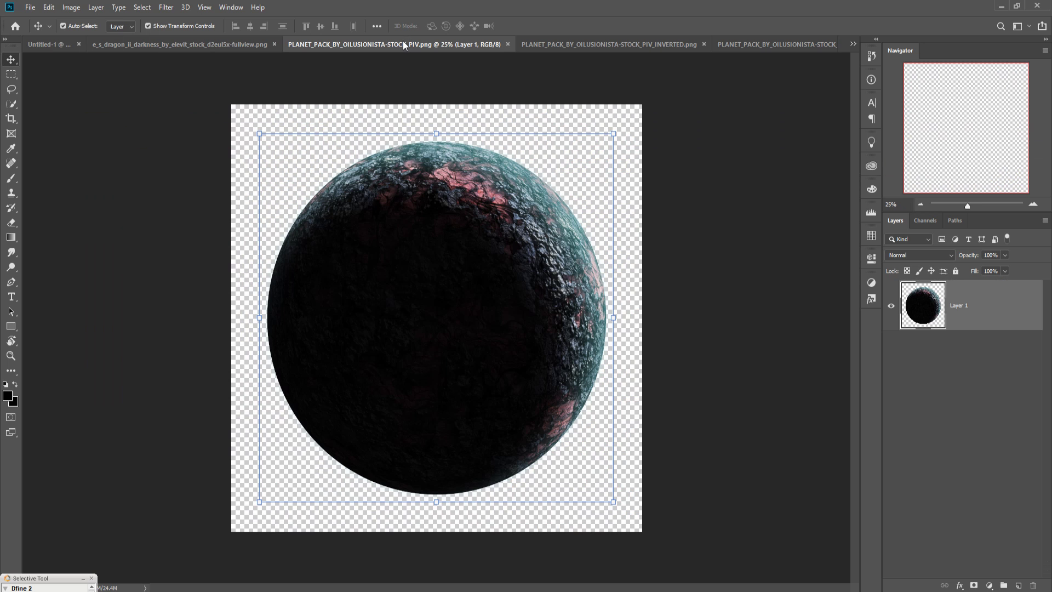
drag(405, 41, 830, 124)
click(637, 249)
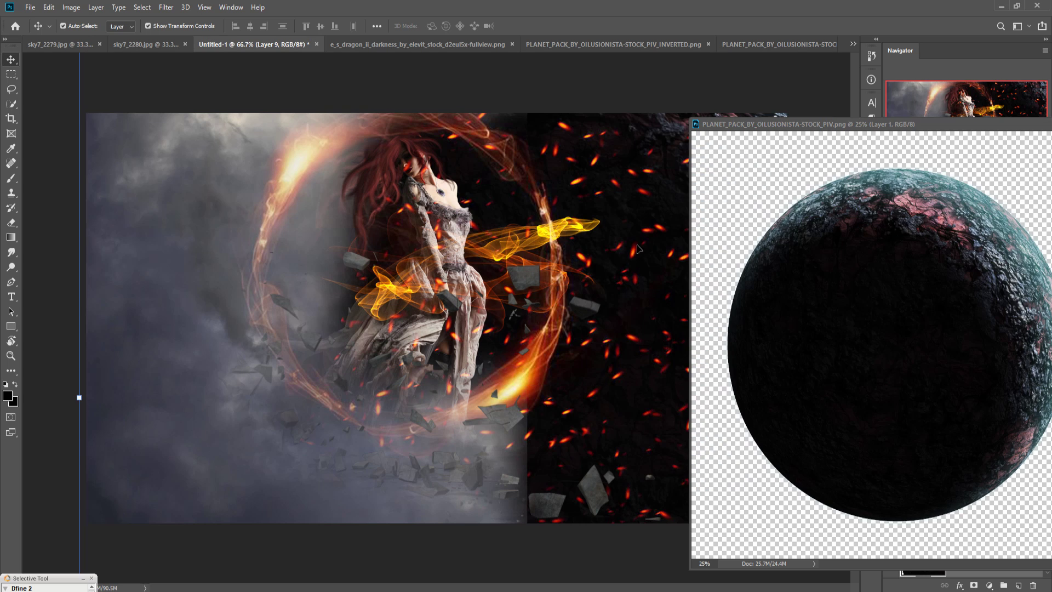
drag(979, 138, 789, 182)
click(747, 198)
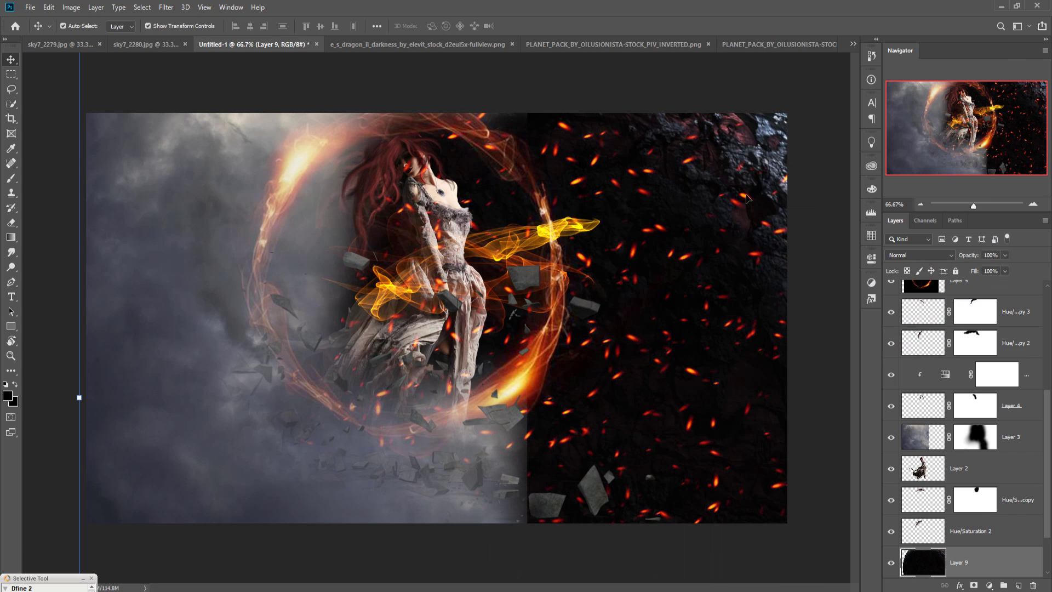
drag(741, 159, 746, 181)
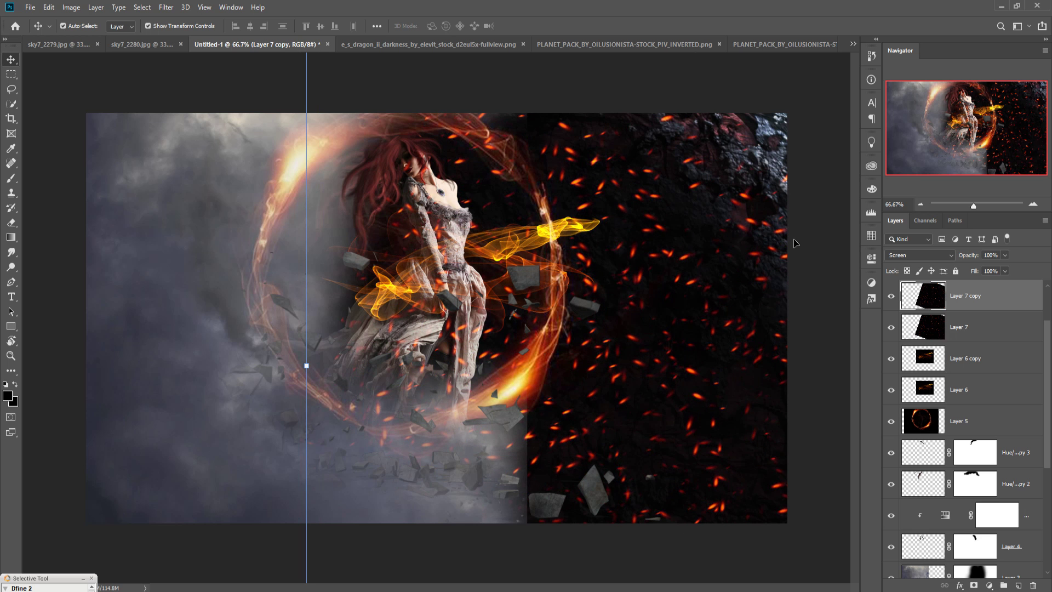
key(ctrl+z)
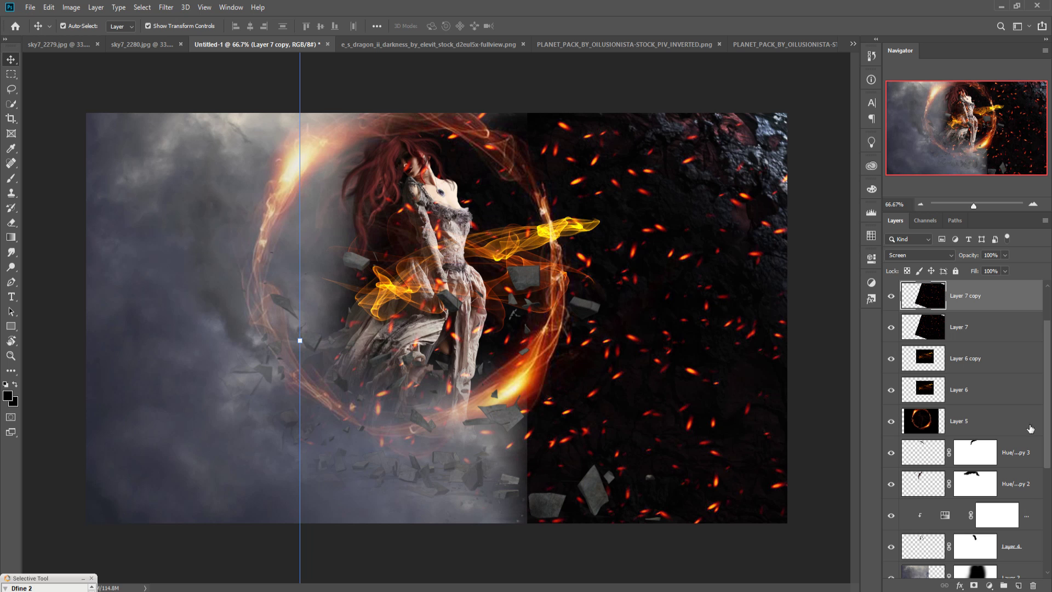
Shrink the dark planet layer to about 6% and place it in the sky to the right of the fire ring.
scroll(982, 412, down, 5)
click(934, 546)
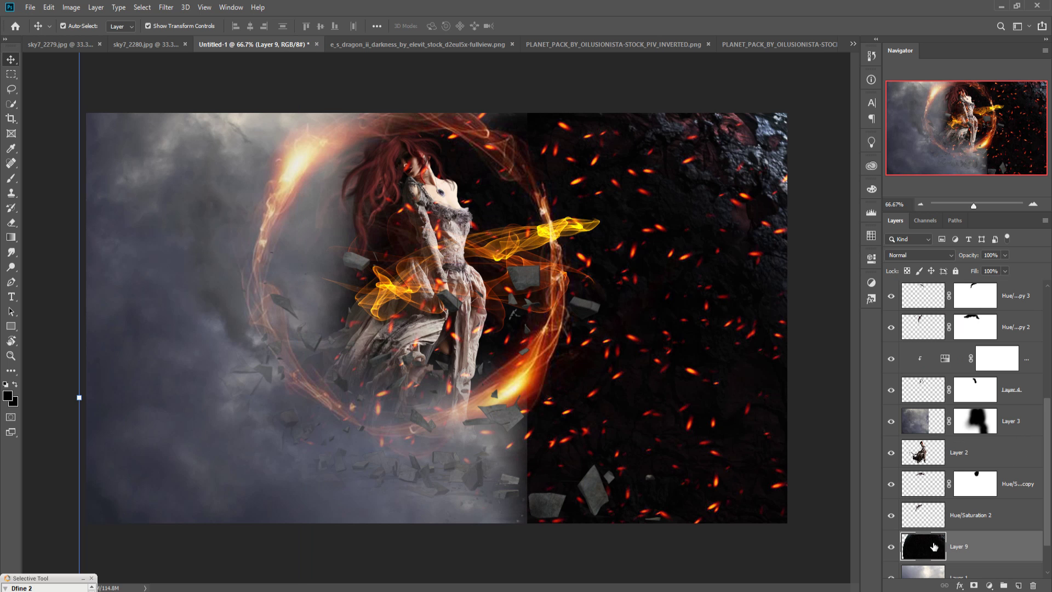
drag(81, 400, 589, 189)
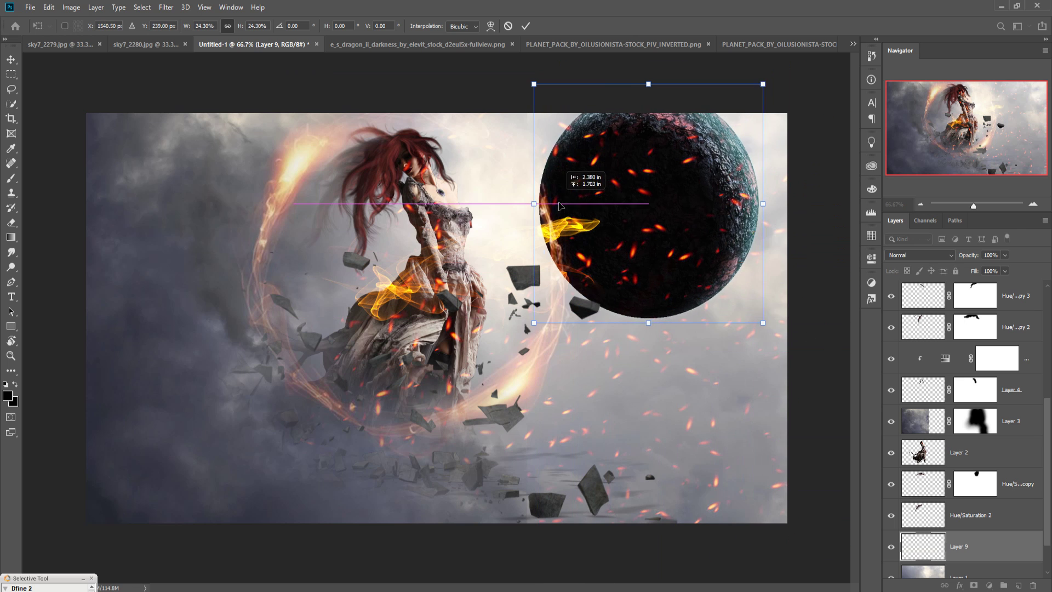
drag(771, 337, 609, 197)
drag(590, 127, 684, 256)
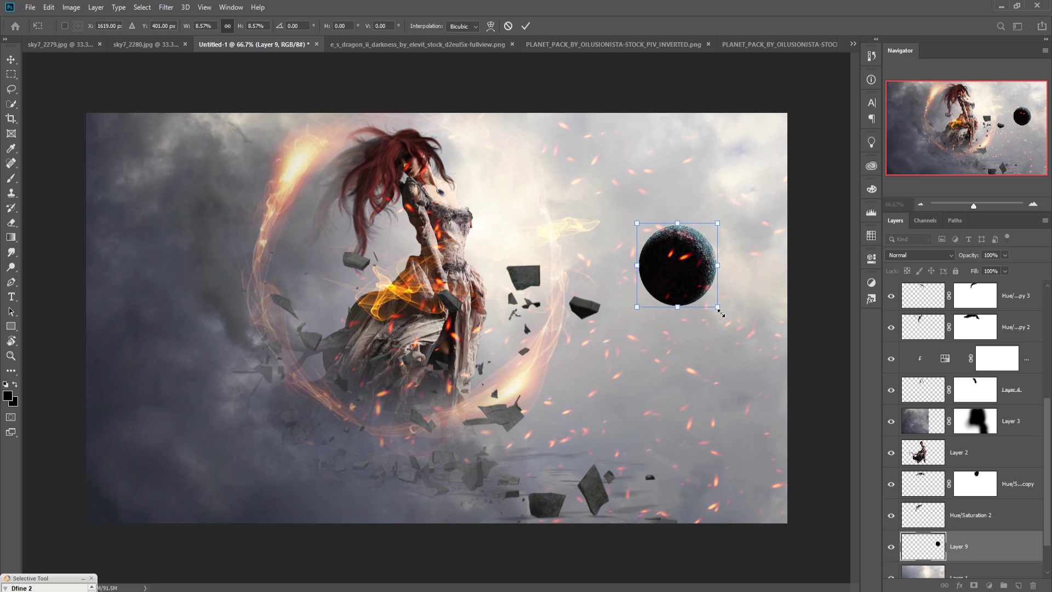
drag(720, 310, 696, 286)
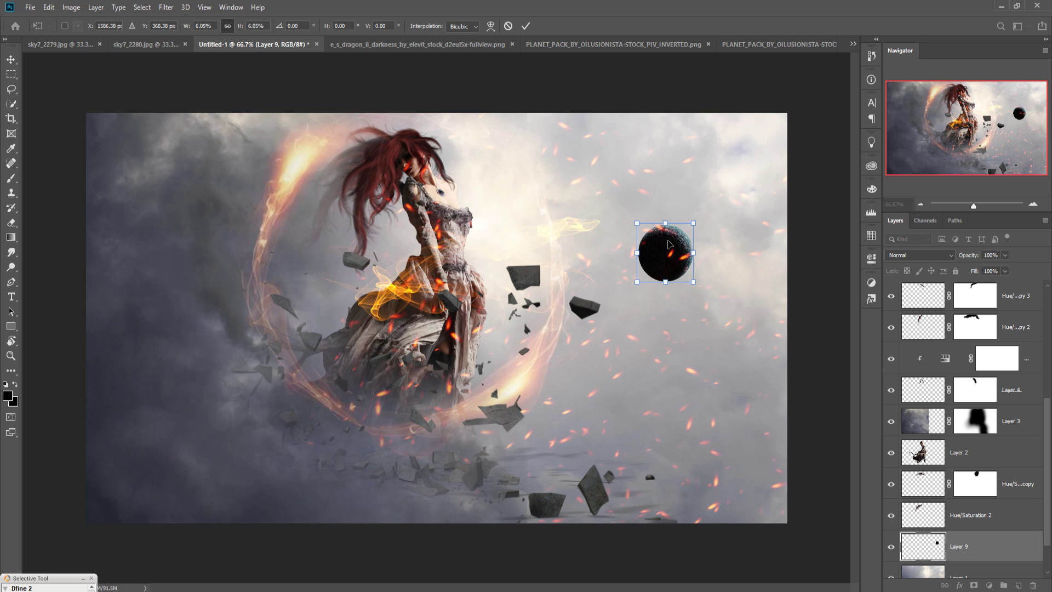
drag(663, 246, 656, 252)
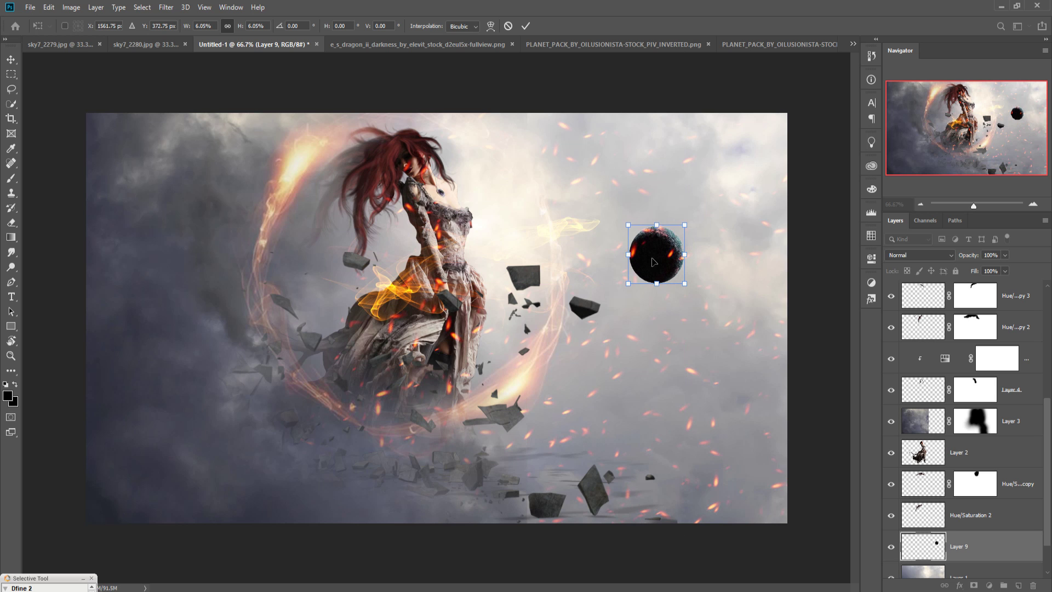
click(525, 25)
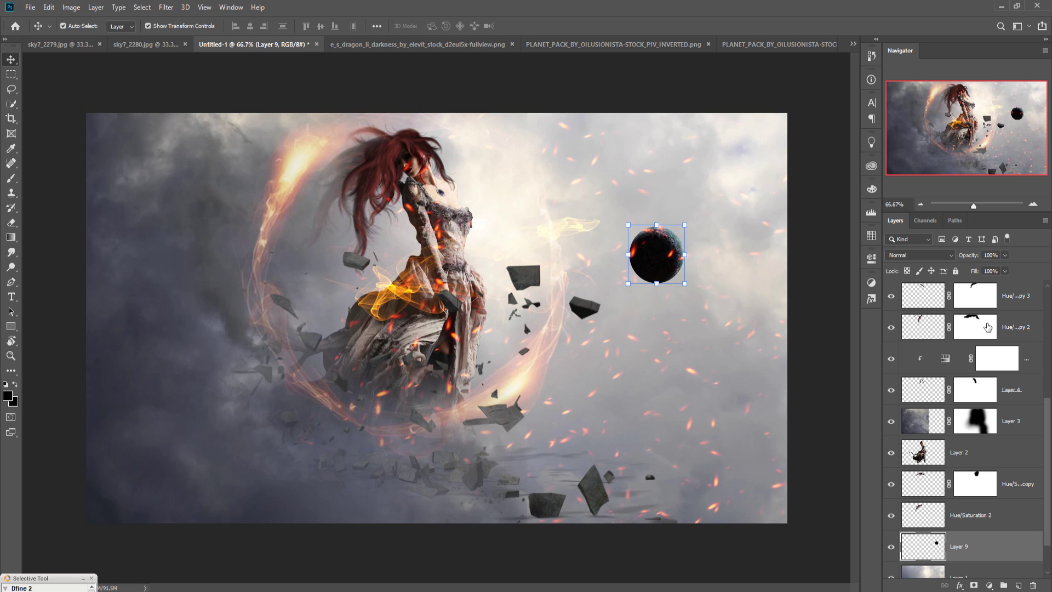
Bring the planet from PLANET_PACK_BY_OILUSIONISTA-STOCK_PIV_INVERTED.png into the composite as a new layer above the dark planet.
click(555, 43)
drag(568, 42, 697, 78)
drag(804, 300, 537, 311)
drag(932, 78, 3, 351)
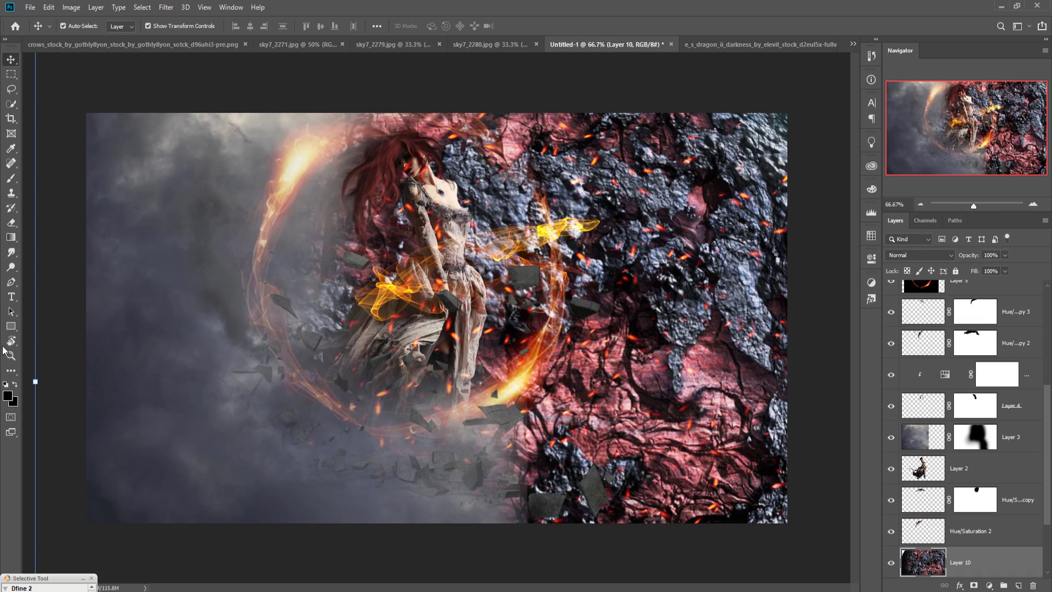
Scale the red-cracked planet down and place it right of the debris, with its lower half beyond the canvas's bottom edge.
drag(35, 385, 555, 500)
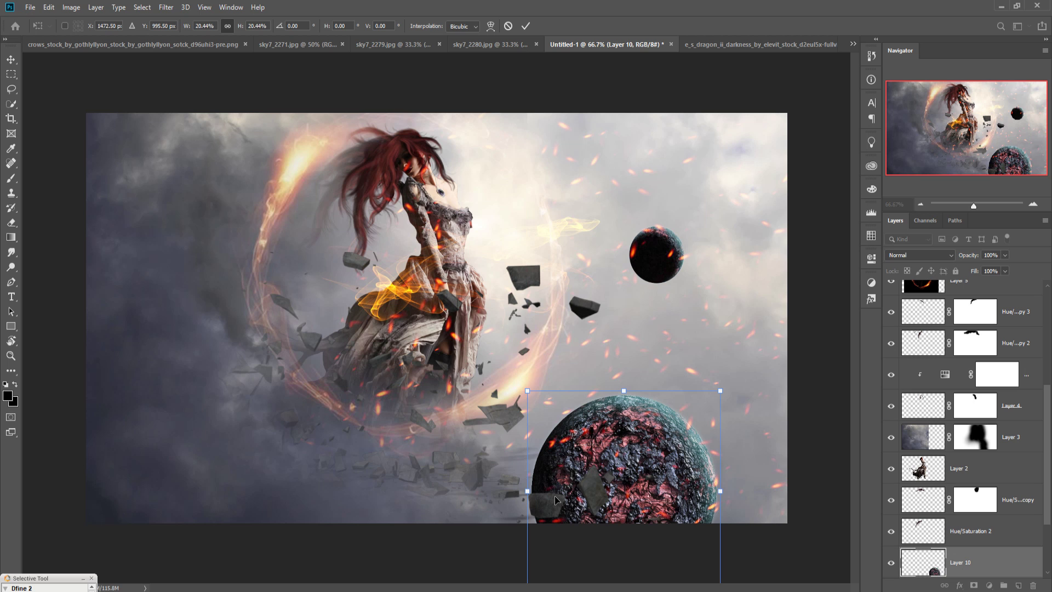
drag(685, 450, 666, 458)
drag(697, 417, 677, 416)
click(525, 25)
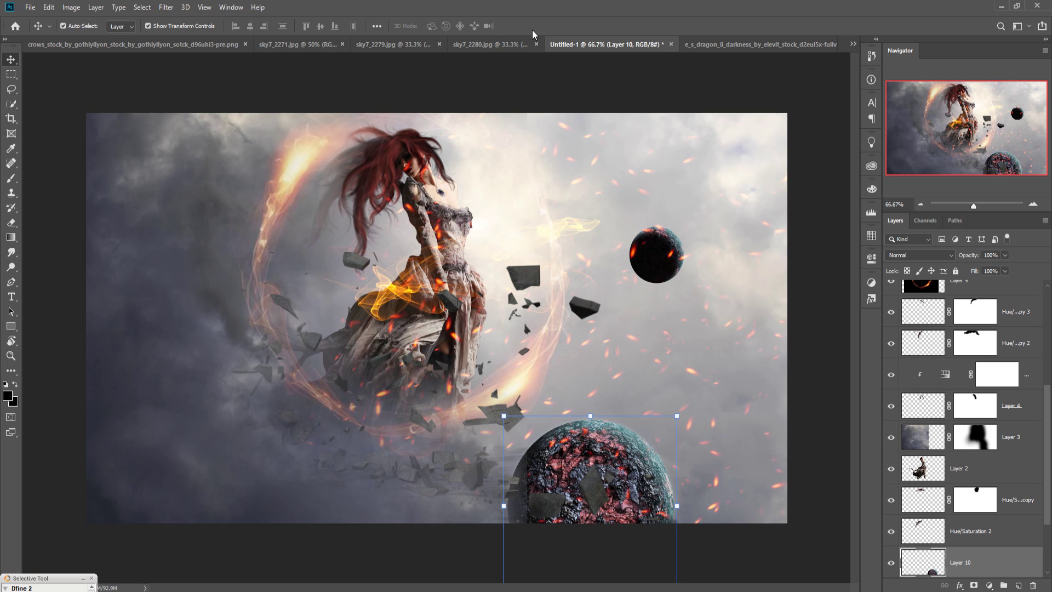
Bring the e_s_dragon_ii_darkness dragon image into the composite as a new layer behind the woman.
click(737, 45)
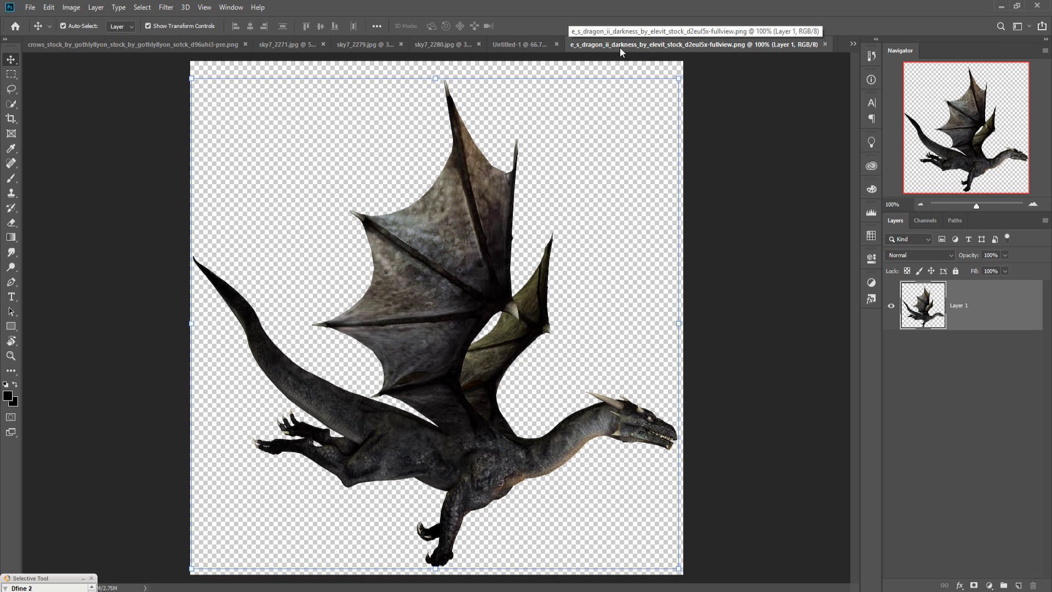
drag(677, 47, 666, 81)
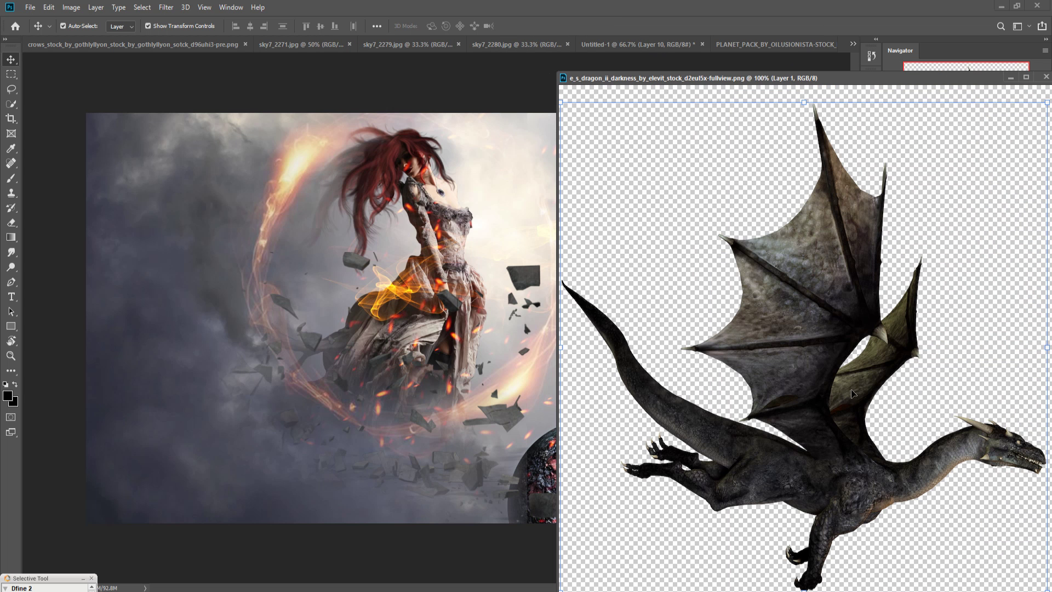
drag(823, 416, 445, 325)
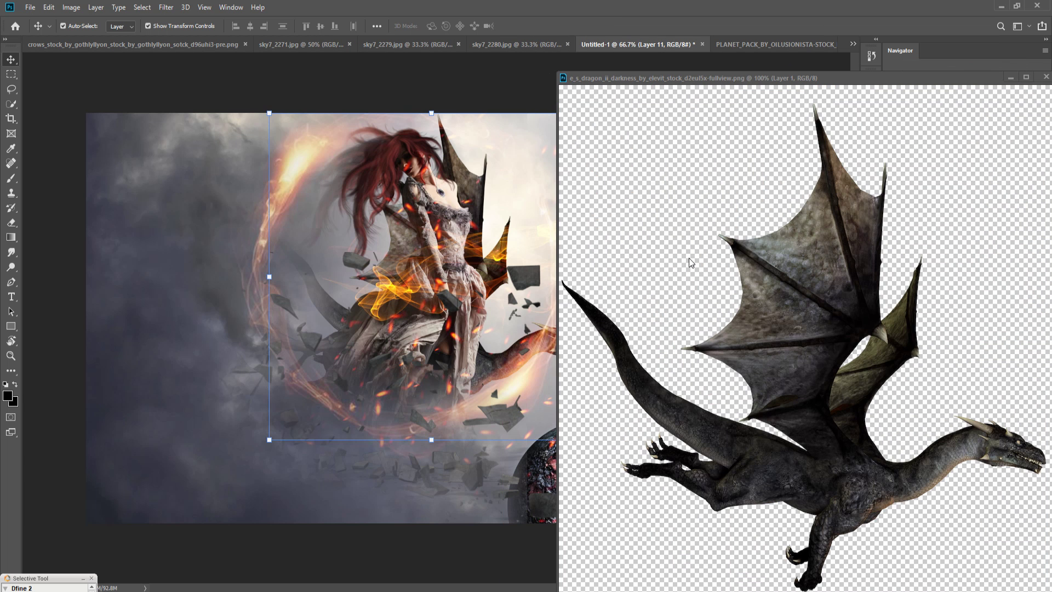
Enlarge the dragon layer to about 333% and position it so its head and neck extend to the right from behind the woman.
drag(956, 79, 660, 186)
click(722, 184)
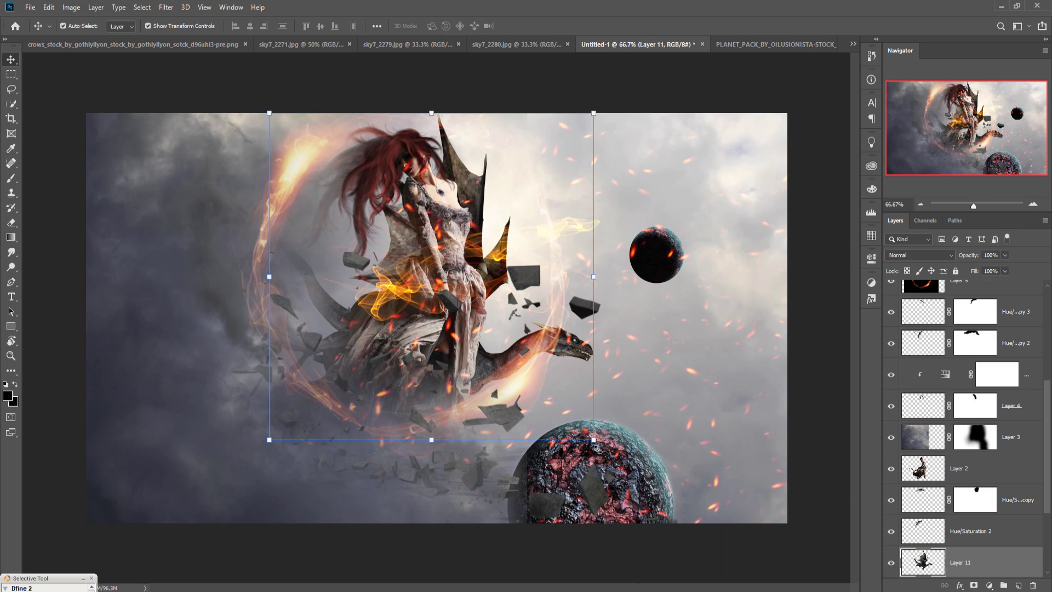
drag(597, 448, 1014, 577)
drag(574, 360, 235, 118)
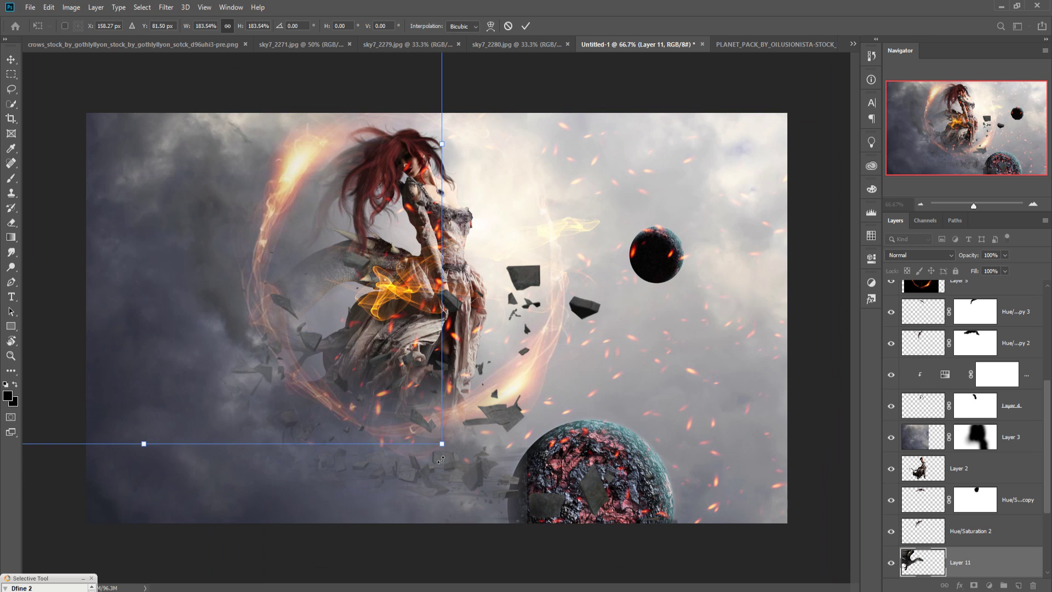
drag(442, 448, 759, 562)
drag(680, 493, 581, 199)
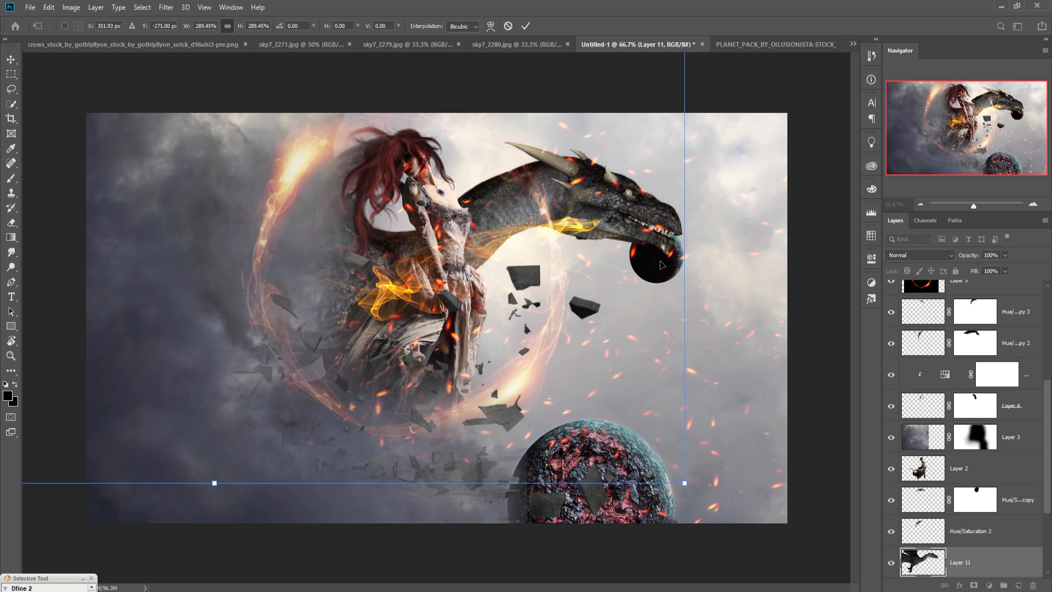
drag(645, 268, 646, 363)
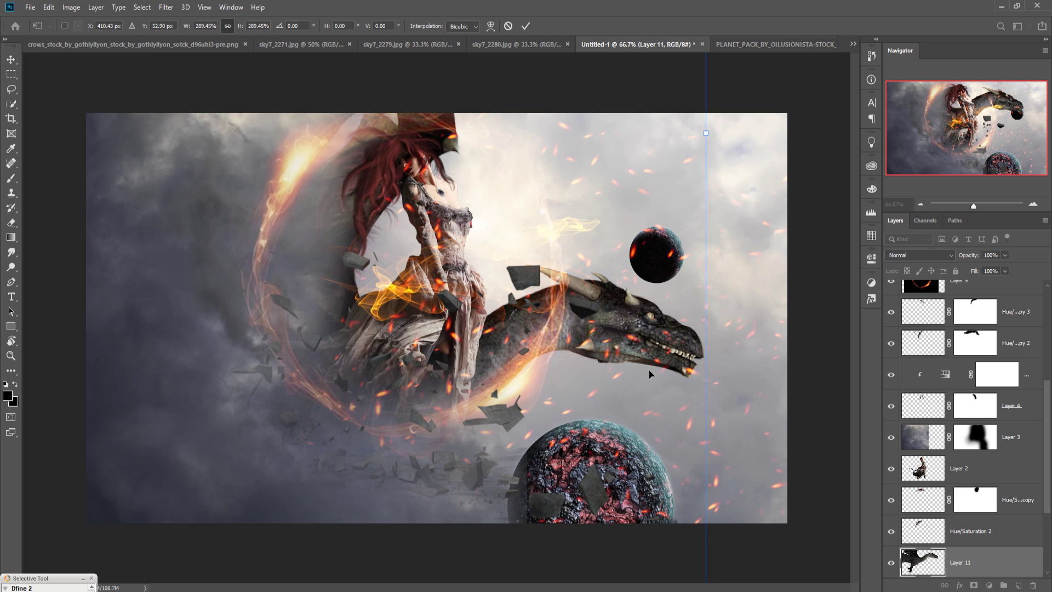
key(ctrl+minus)
key(ctrl+minus)
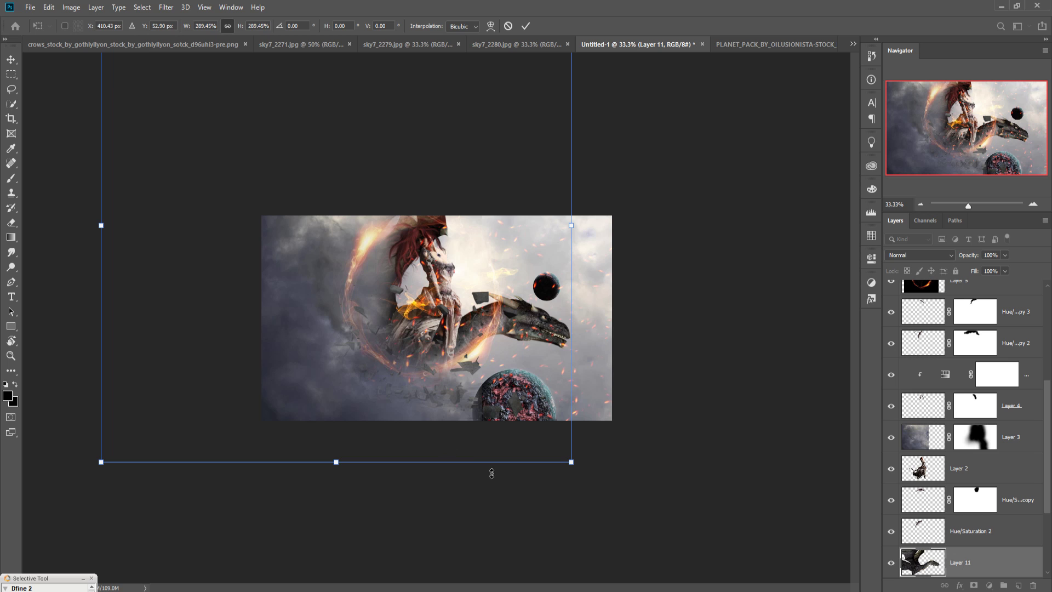
drag(578, 466, 669, 465)
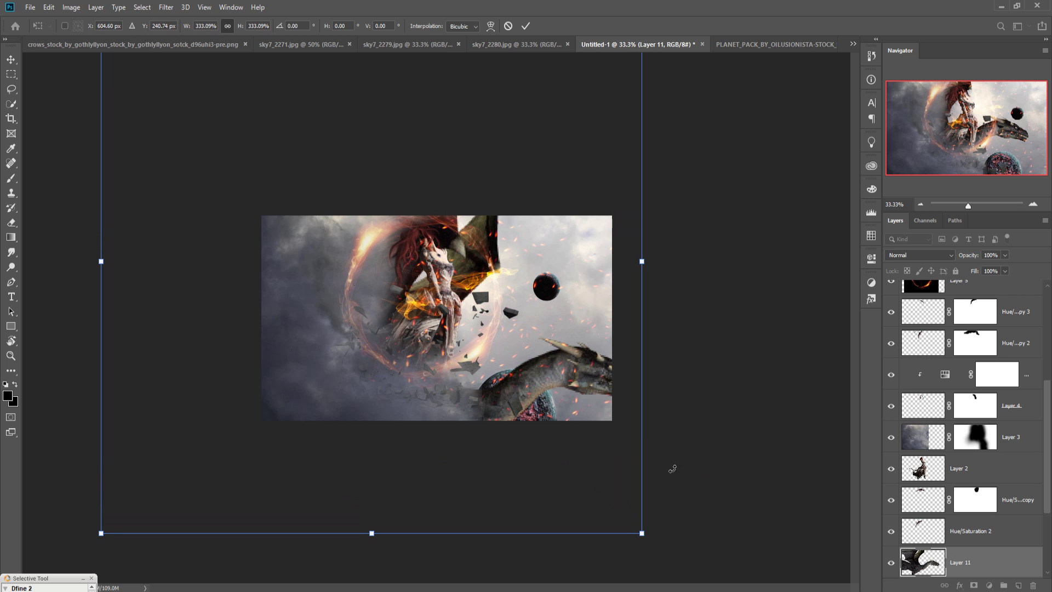
drag(607, 394, 565, 348)
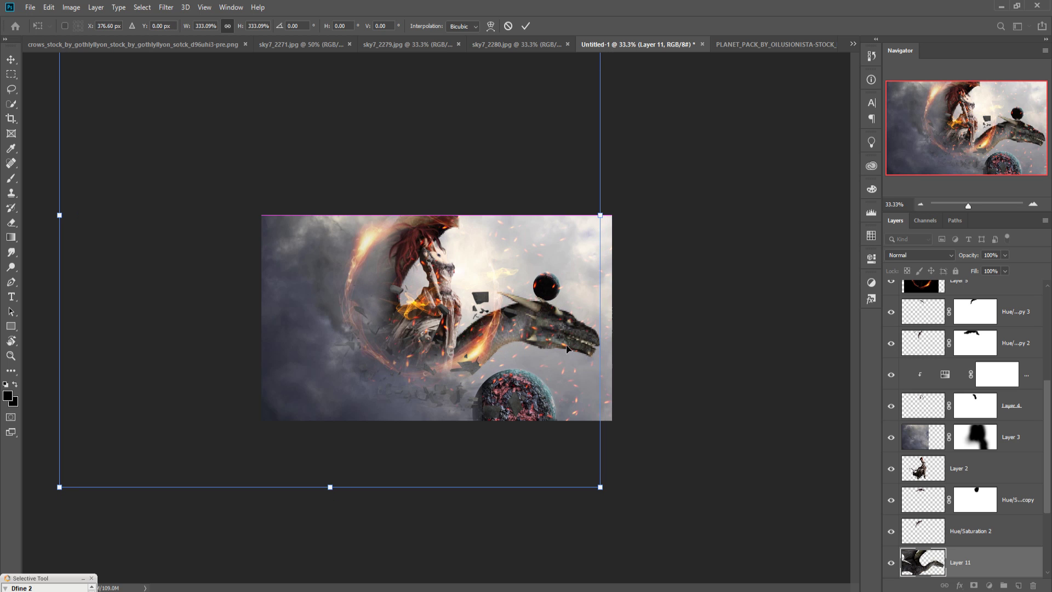
click(525, 26)
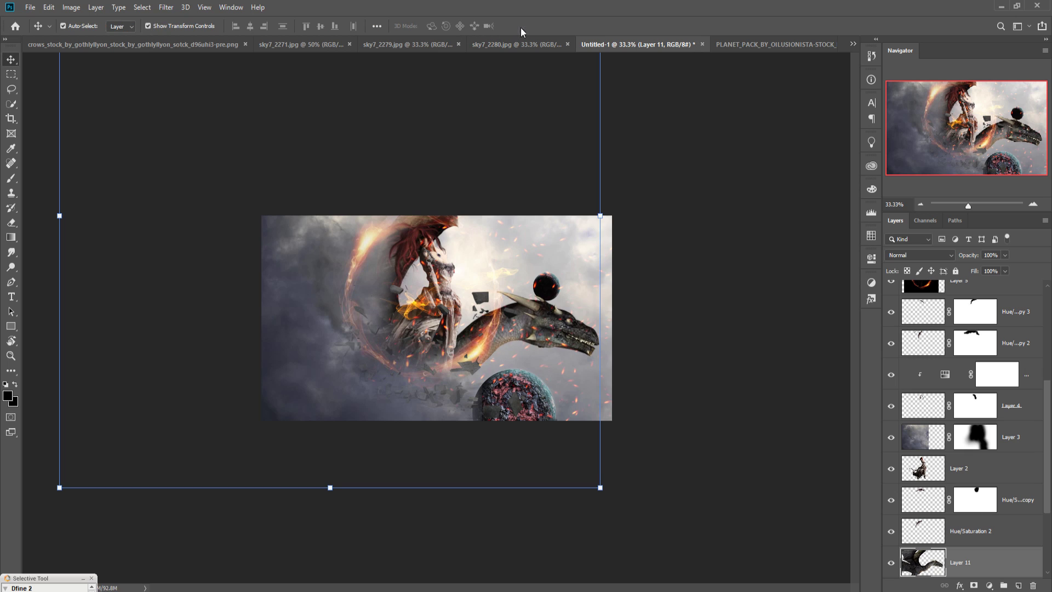
Add a layer mask to the dragon layer and brush away the wing around the woman's head at 65% brush opacity.
click(974, 585)
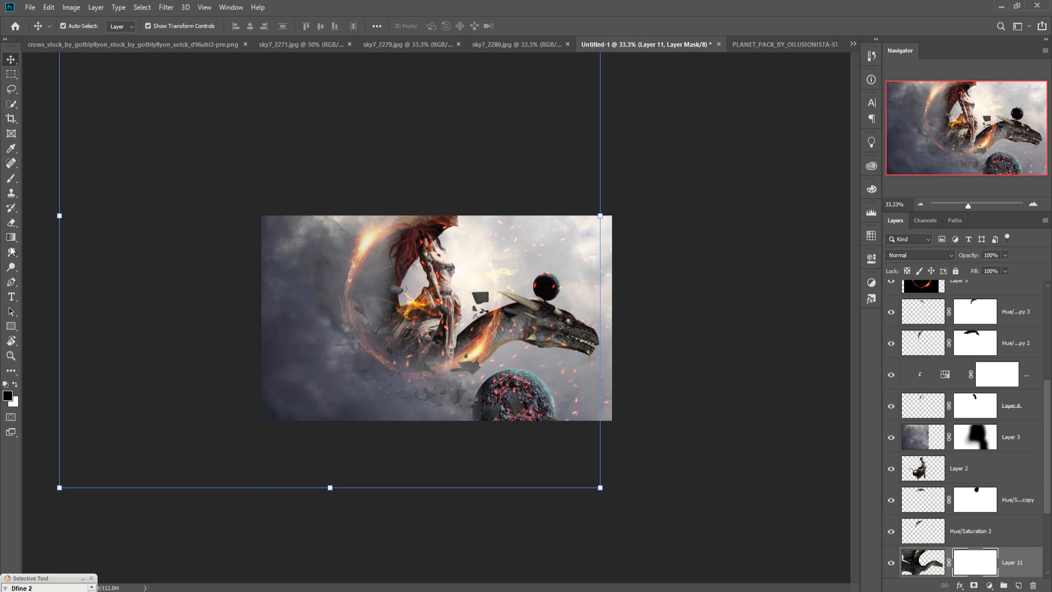
click(5, 181)
drag(416, 247, 493, 246)
click(252, 27)
drag(251, 39, 279, 41)
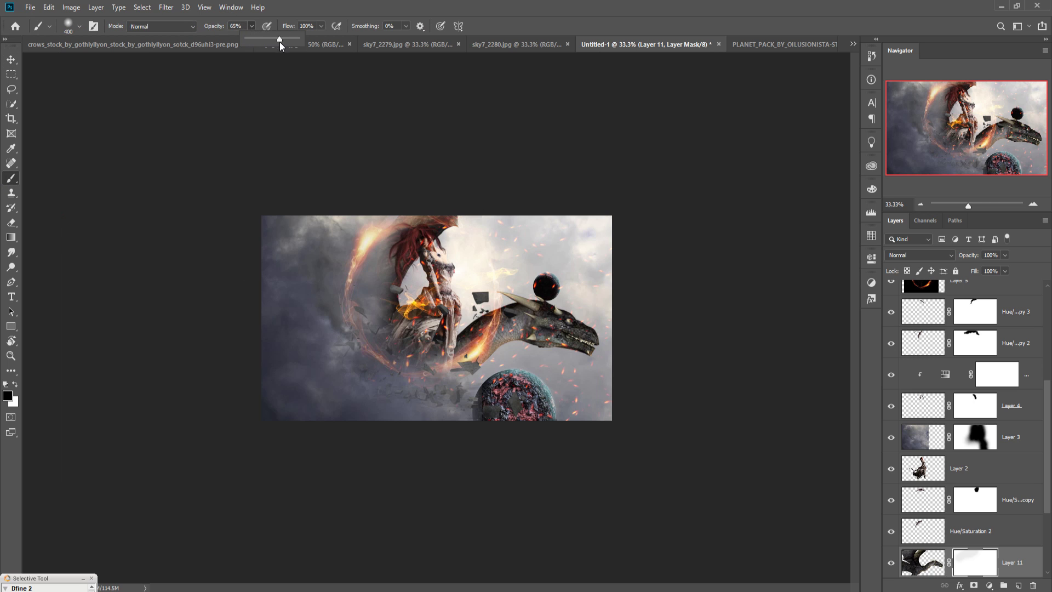
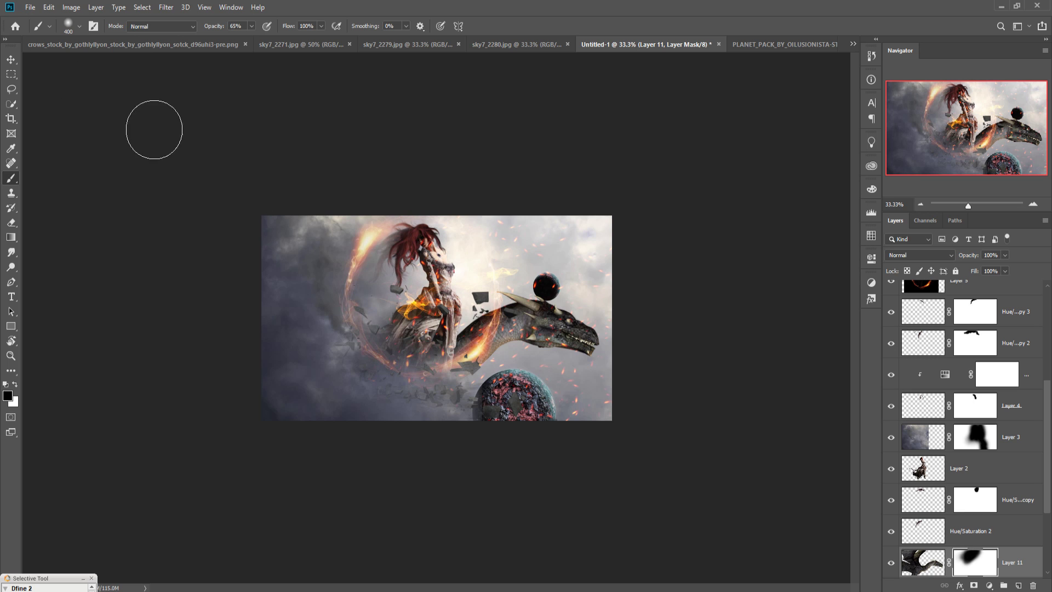
click(11, 59)
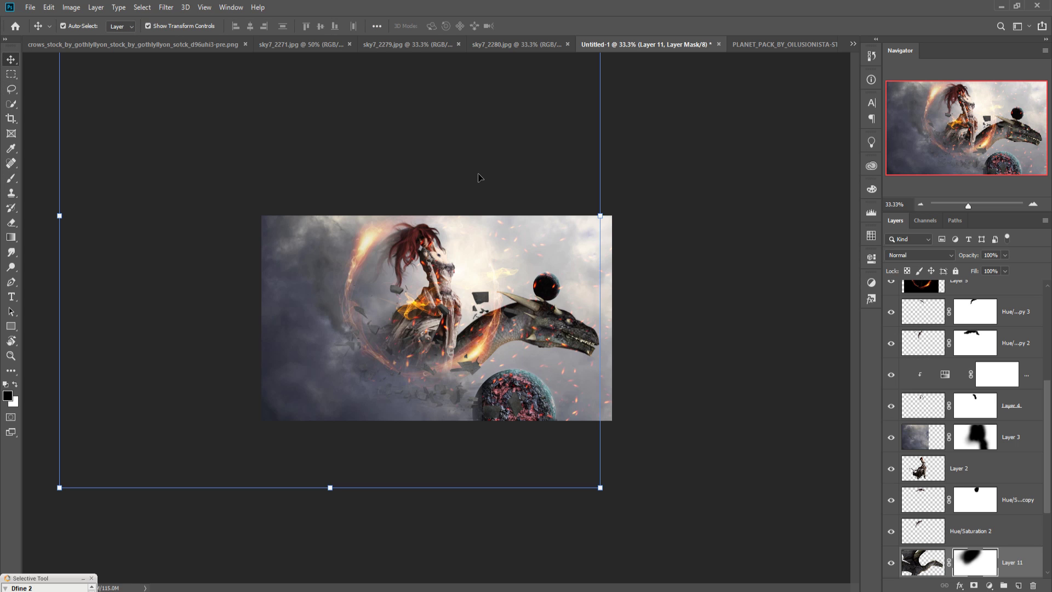
Add a Color Balance adjustment above Layer 3 copy and shift its midtones toward blue by about +14, also adjusting the cyan-red balance.
key(ctrl+equal)
key(ctrl+equal)
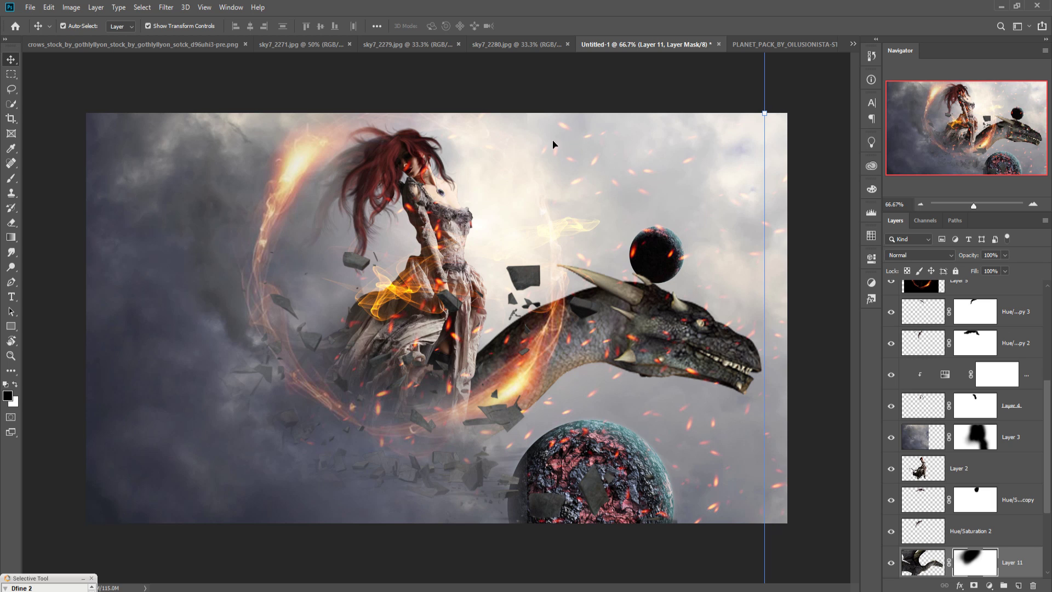
click(1010, 288)
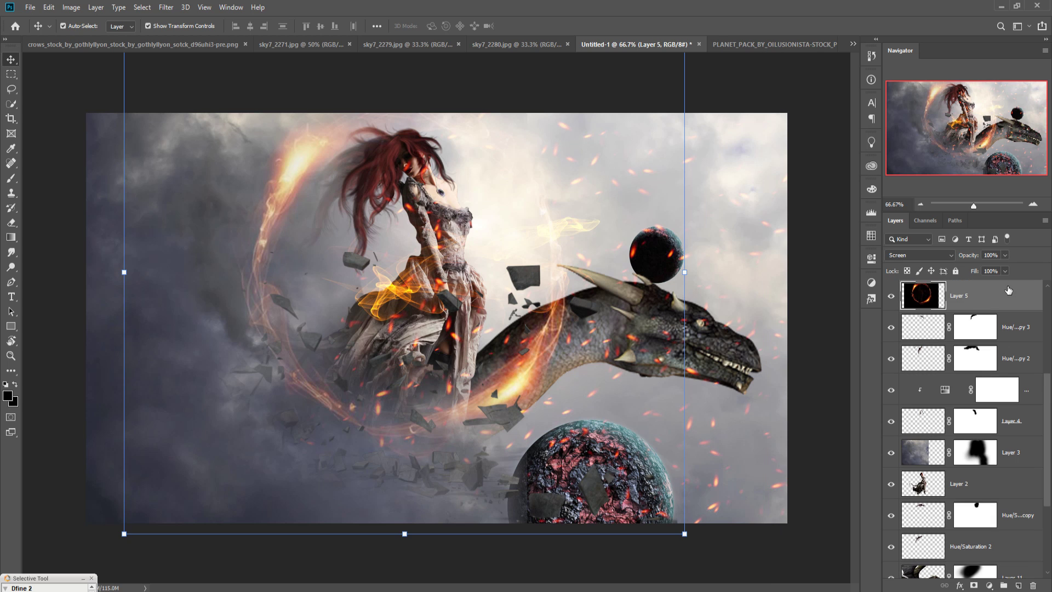
scroll(1006, 299, up, 2)
click(1031, 299)
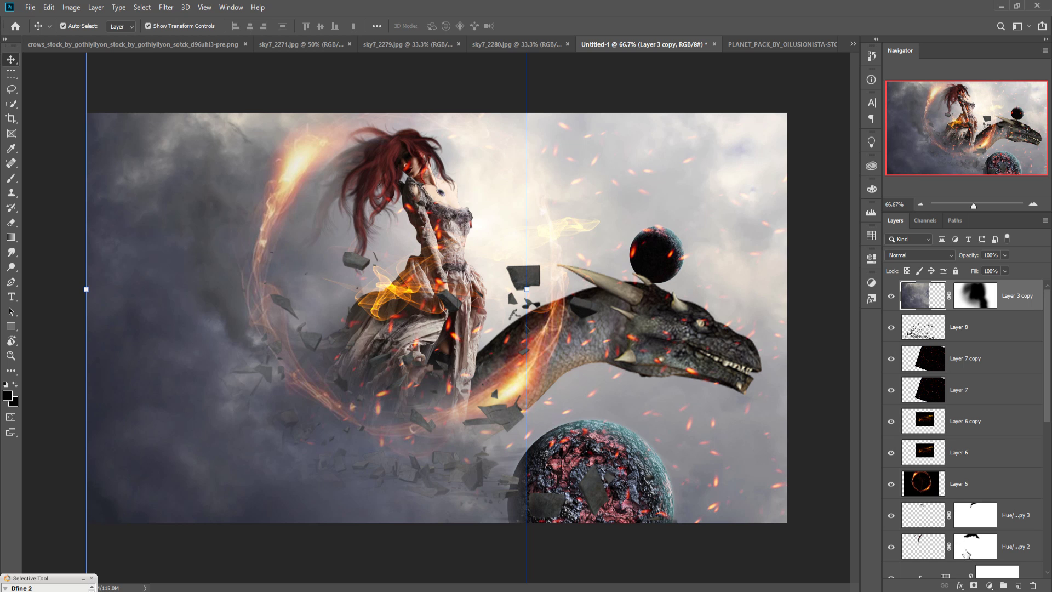
click(990, 586)
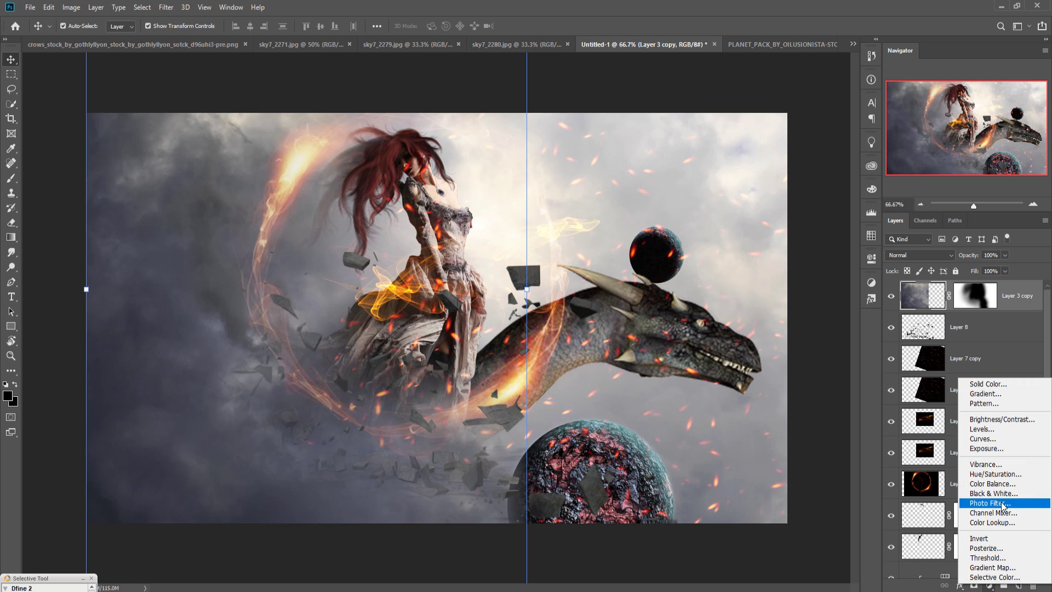
click(994, 487)
drag(743, 355, 747, 355)
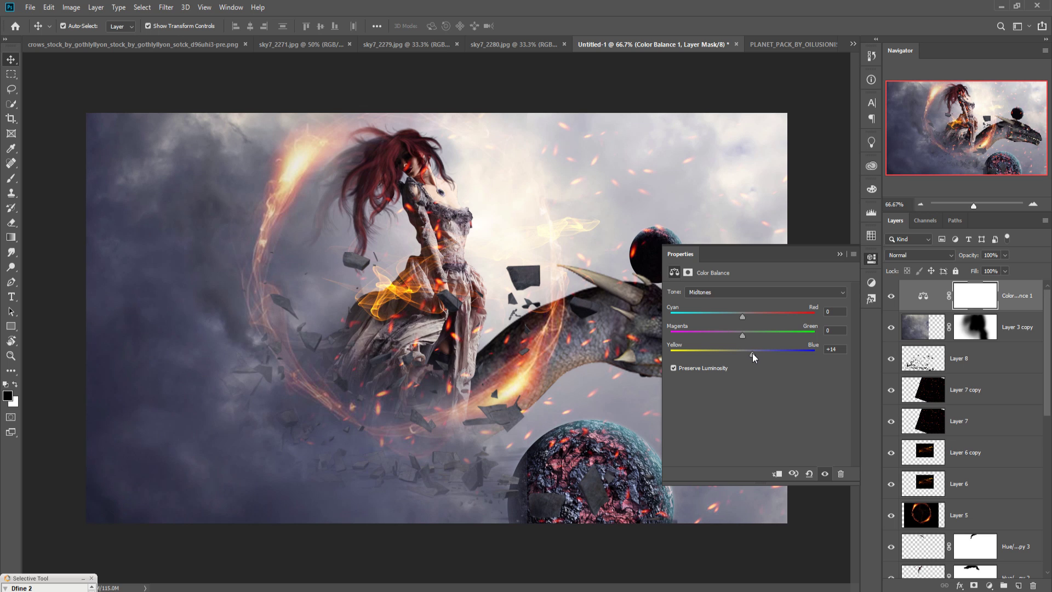
drag(741, 314, 743, 317)
click(840, 255)
Duplicate the fire ring layer, Layer 5, and then duplicate that copy to make Layer 5 copy 2.
click(1001, 521)
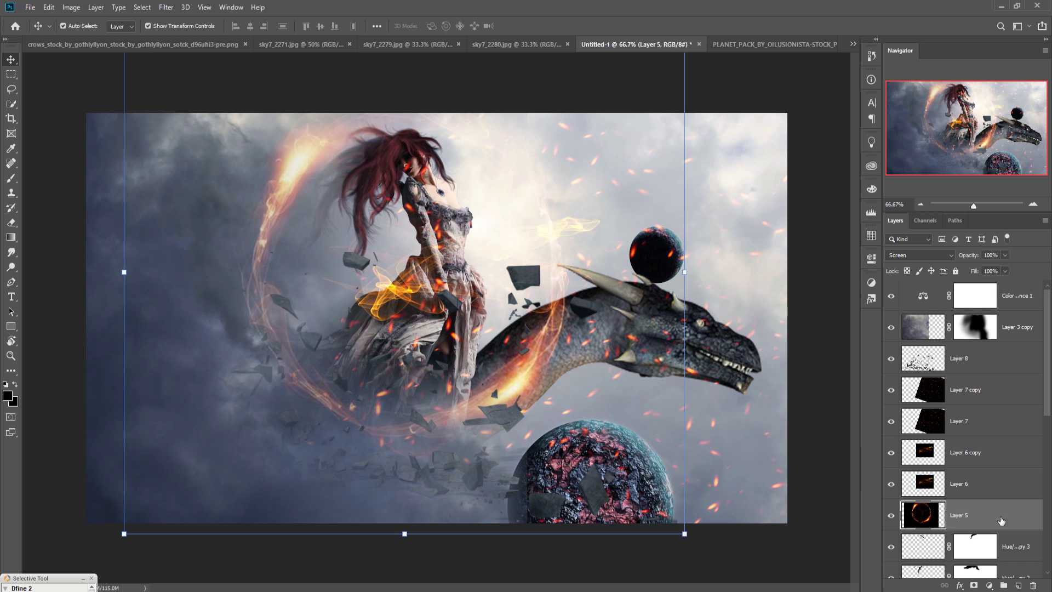
right_click(1001, 520)
click(942, 114)
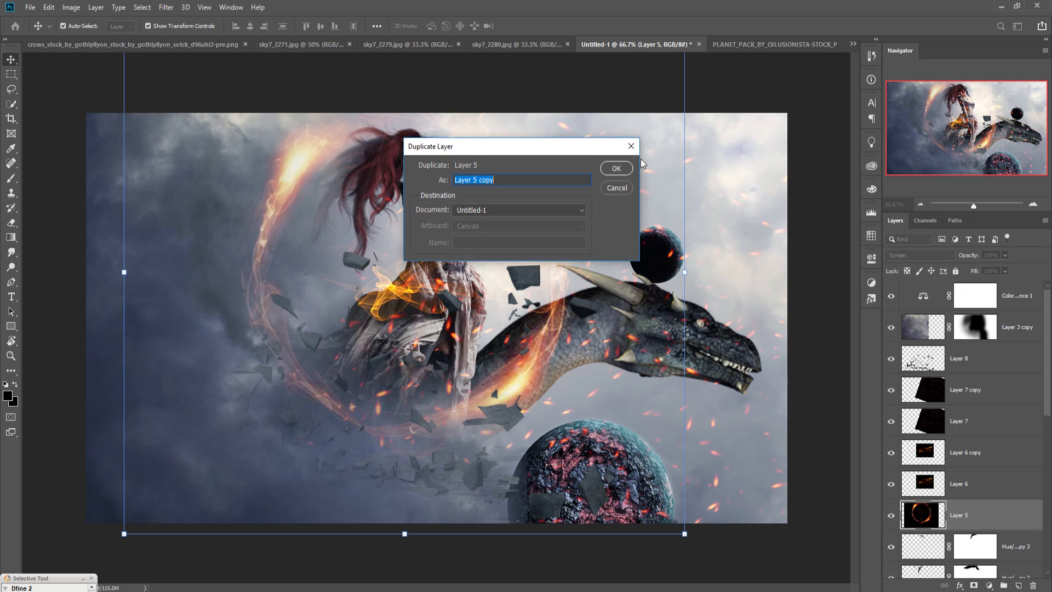
click(621, 167)
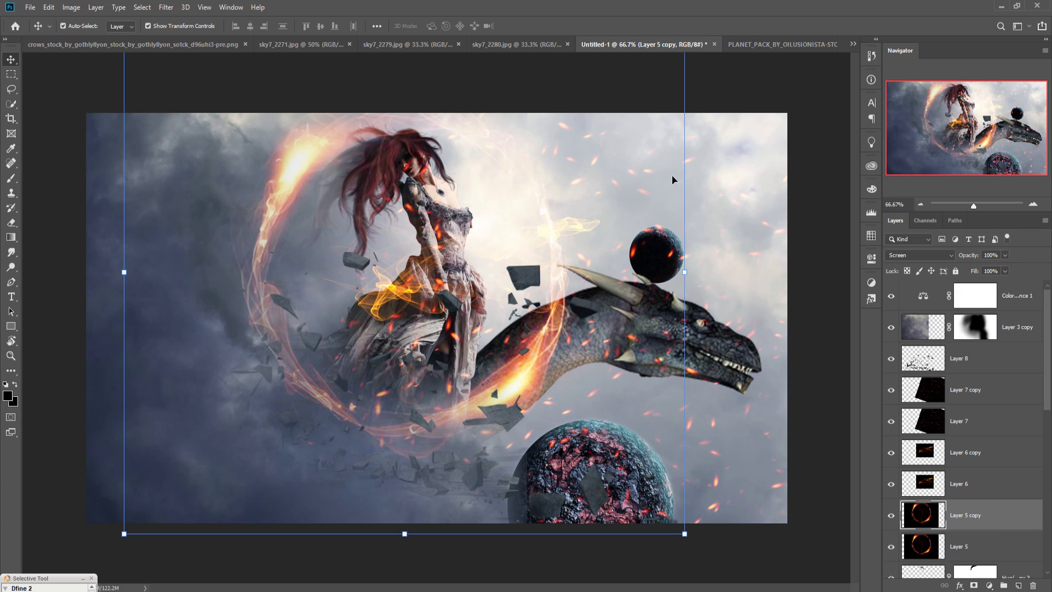
right_click(1005, 522)
click(942, 113)
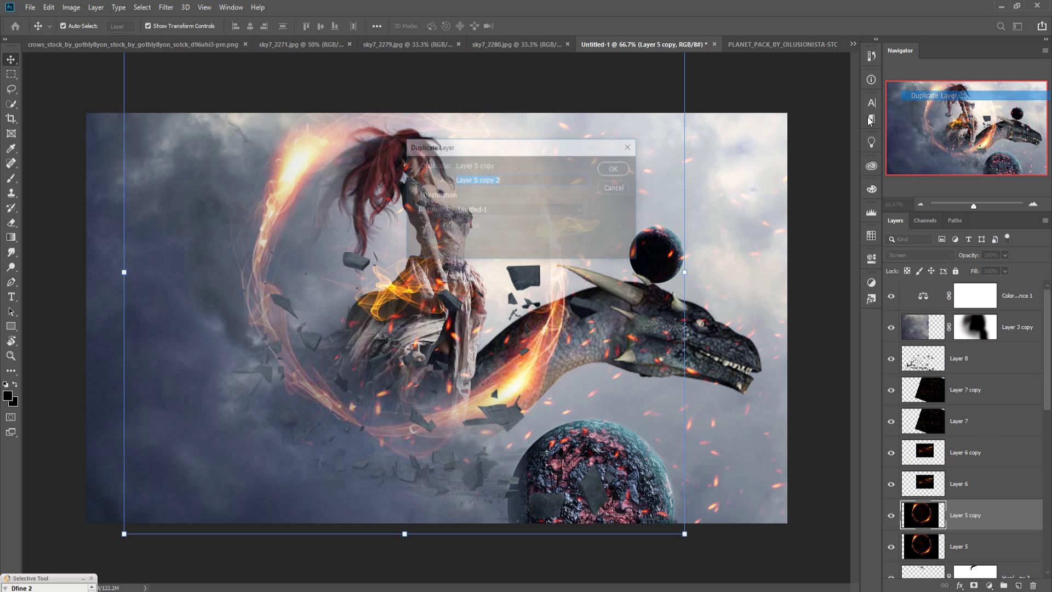
click(617, 168)
Move Layer 5 copy 2 directly below the Color Balance layer, scale it to about 64% and fit the ring around the red-cracked planet.
drag(584, 348, 546, 350)
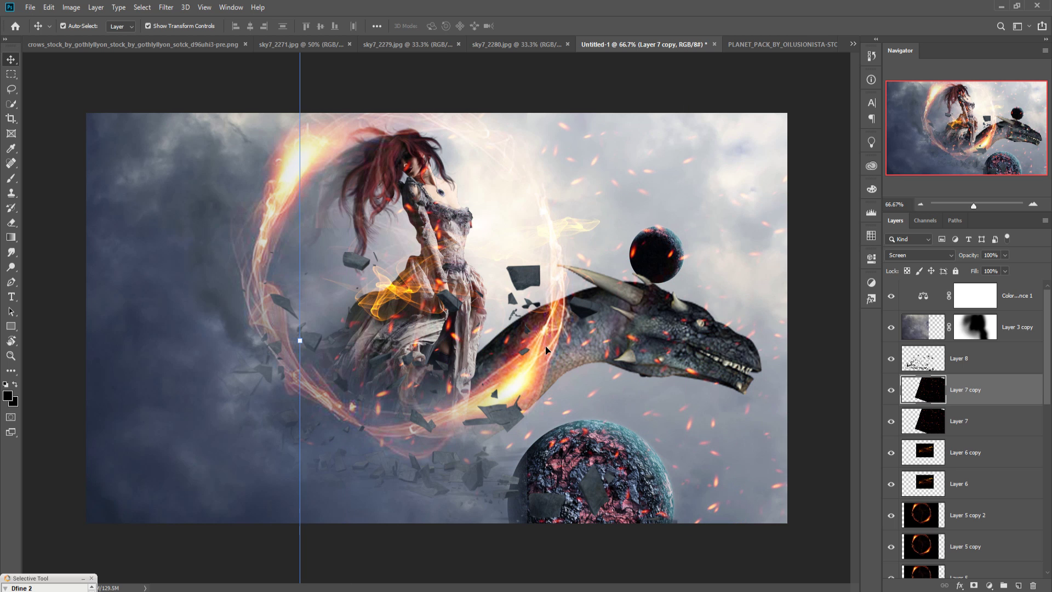
drag(1001, 524, 1017, 312)
drag(515, 382, 817, 582)
drag(593, 351, 552, 450)
drag(377, 301, 553, 482)
drag(538, 409, 504, 364)
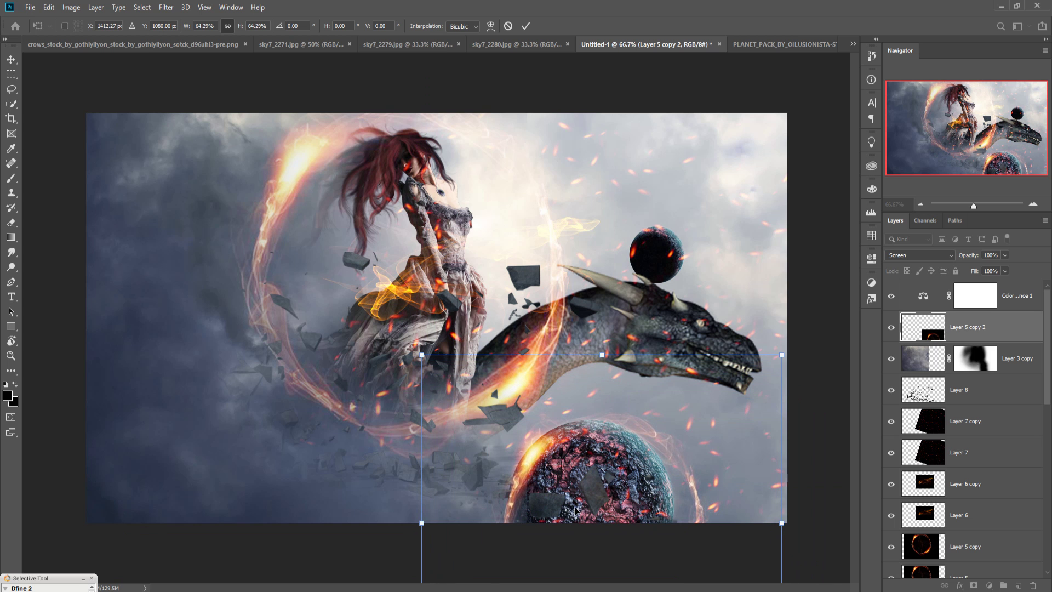
drag(536, 450, 544, 411)
click(11, 59)
Duplicate the planet's fire ring layer, scale the copy to about 27.5% and fit it around the dark planet.
right_click(987, 321)
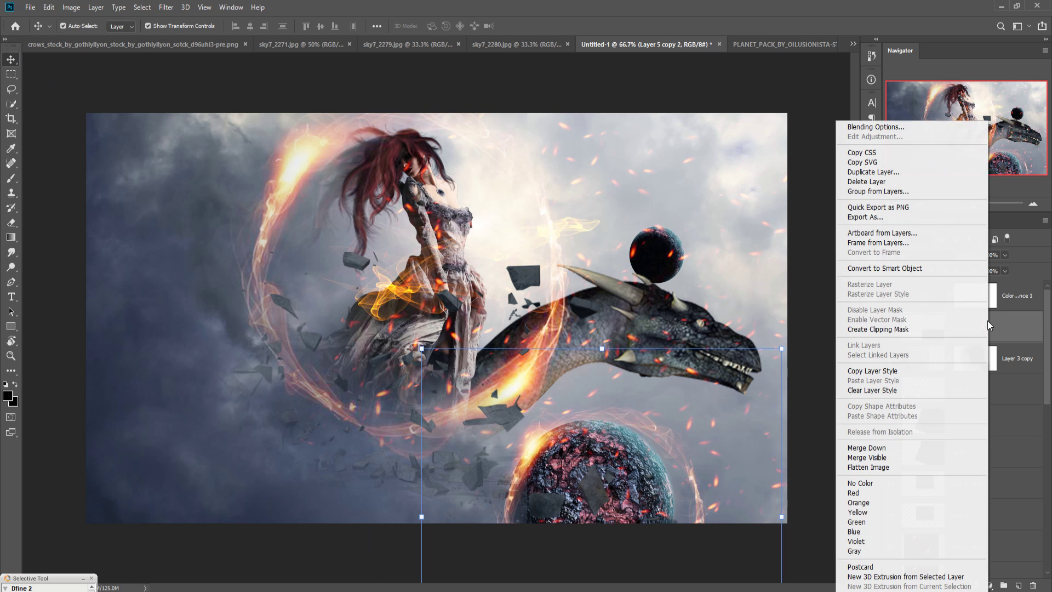
click(876, 172)
click(616, 167)
drag(423, 350, 663, 212)
drag(776, 373, 672, 276)
drag(644, 231, 676, 252)
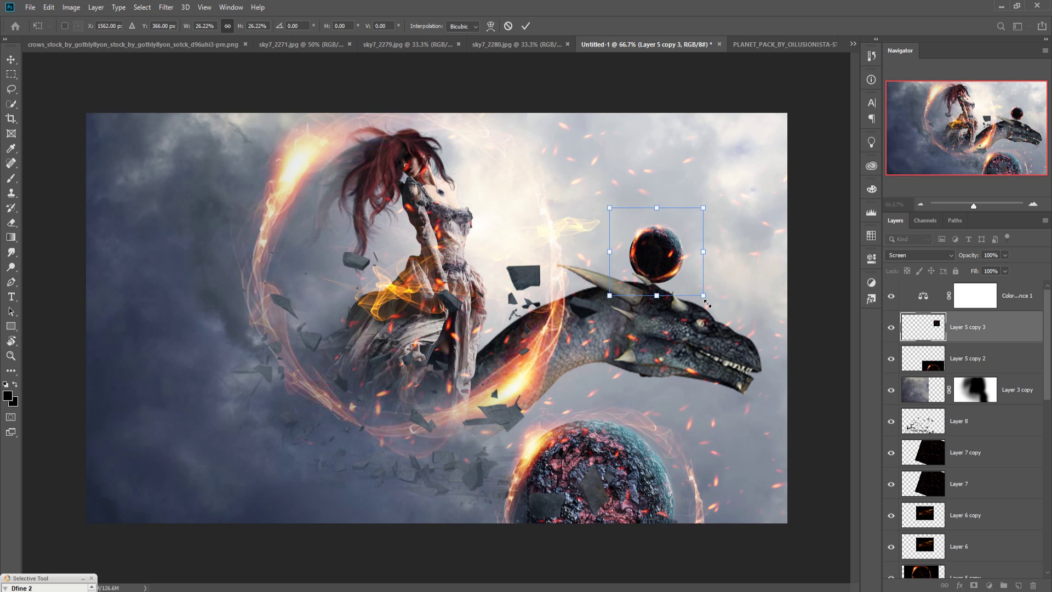
drag(706, 302, 688, 280)
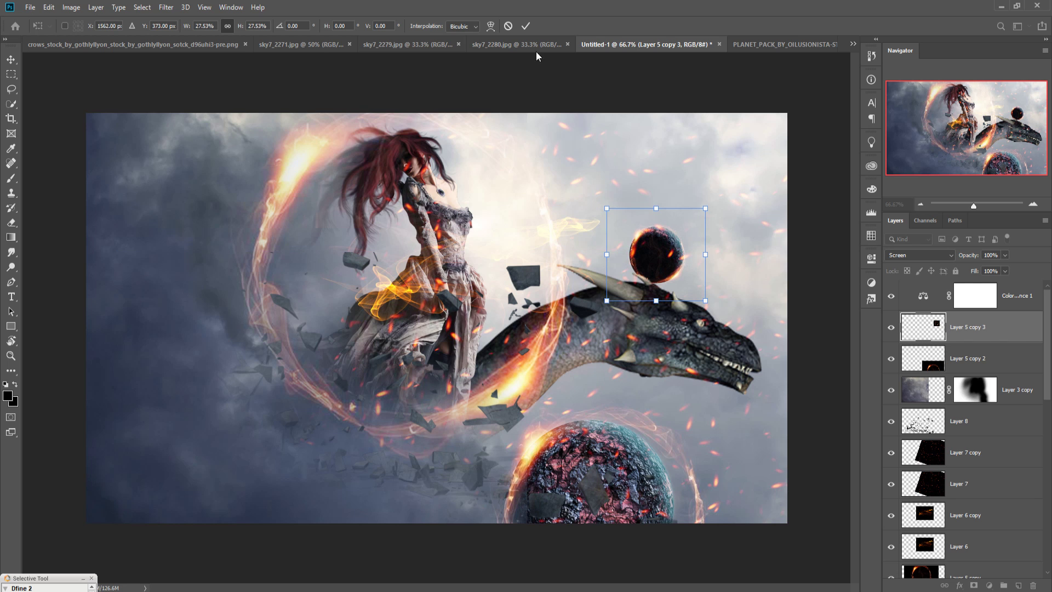
click(525, 26)
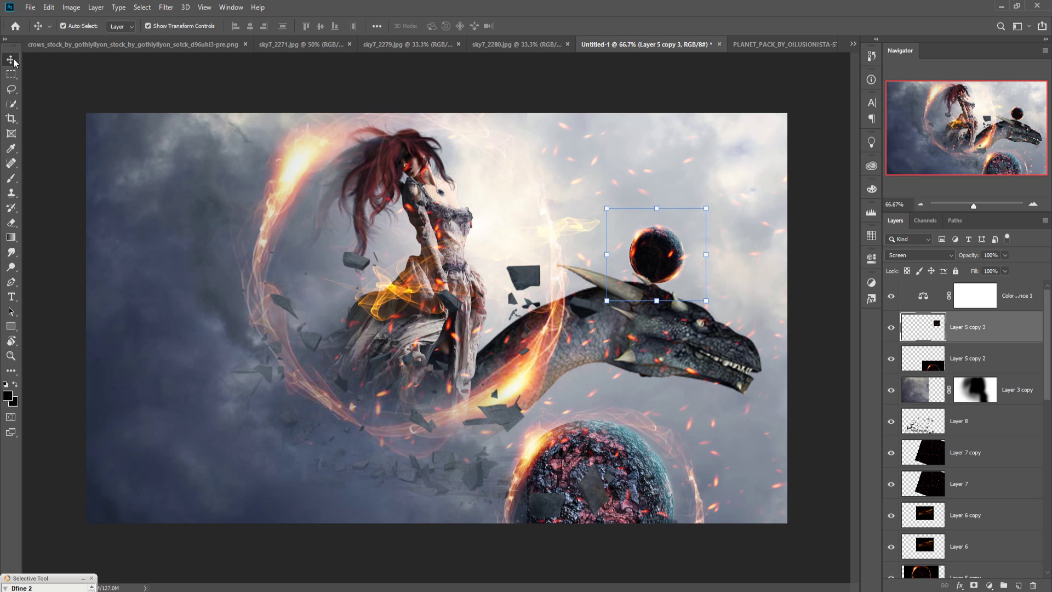
Create a new layer above the Color Balance adjustment and set up the brush with 15% opacity and a dark gray foreground color.
click(1021, 305)
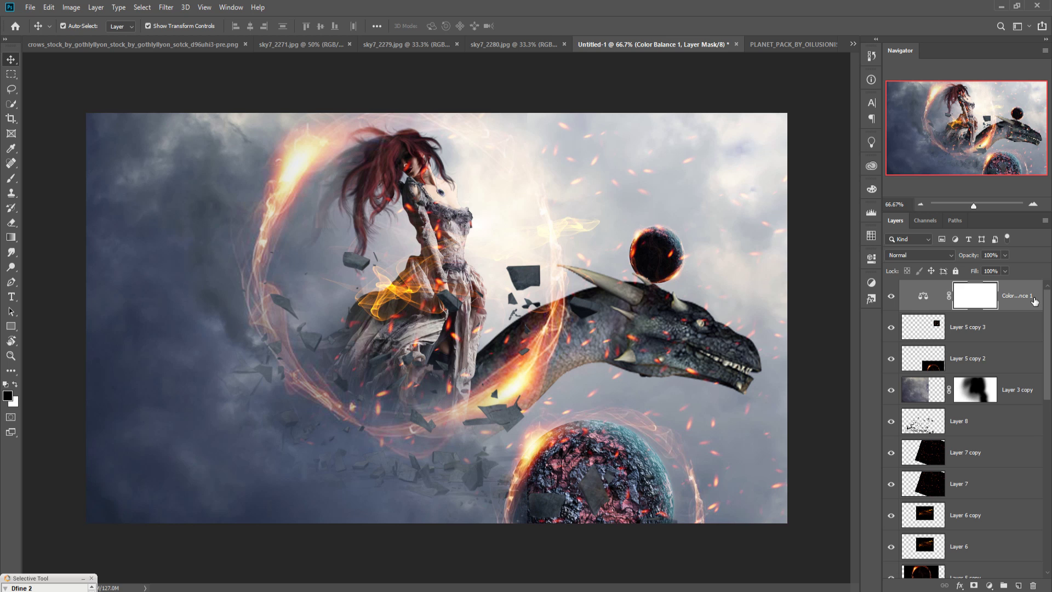
click(1018, 585)
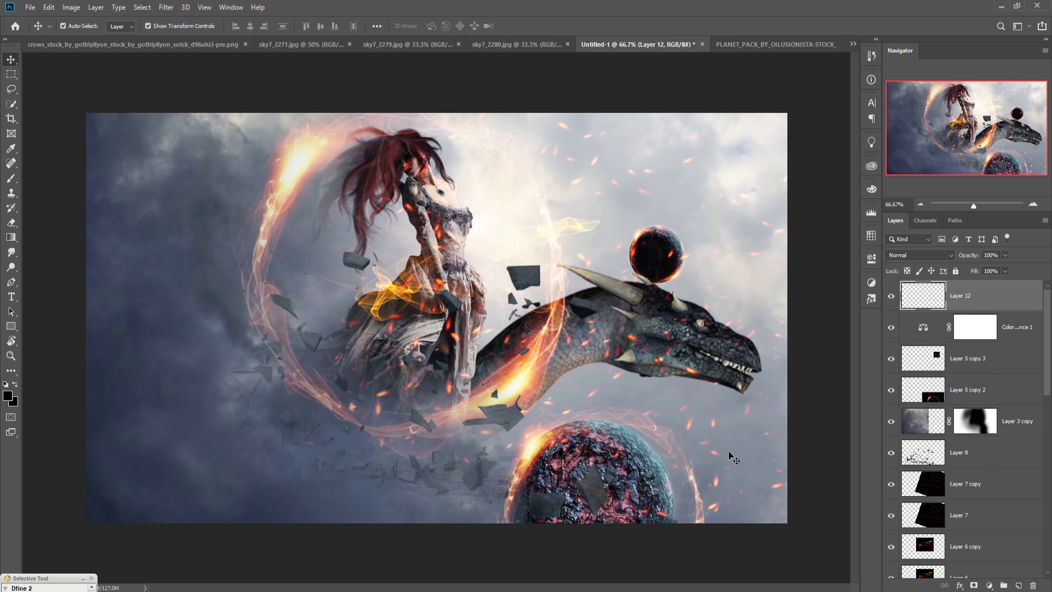
click(11, 178)
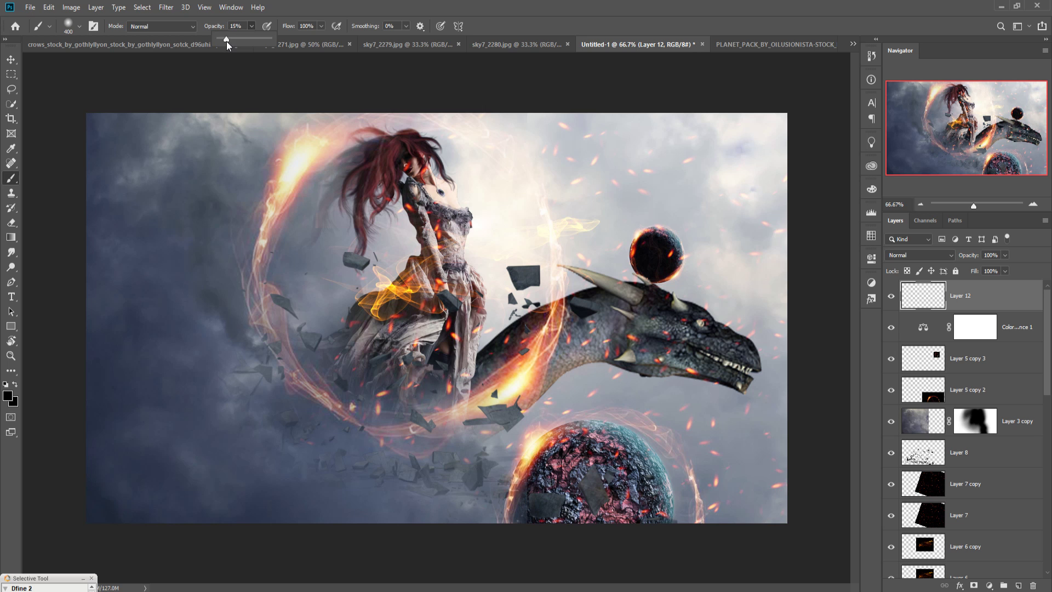
click(7, 395)
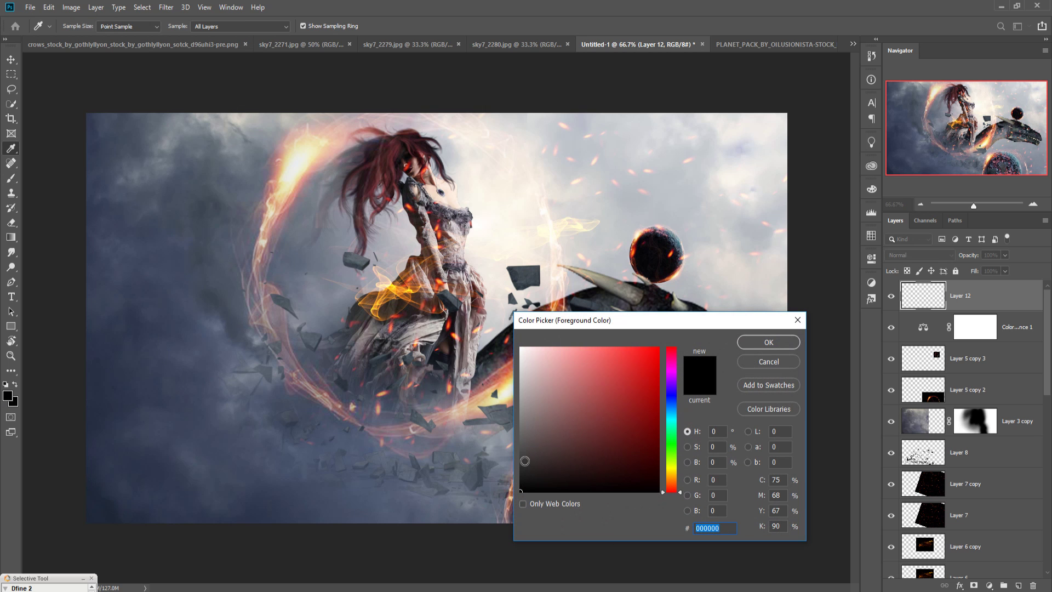
click(524, 460)
click(774, 346)
key(b)
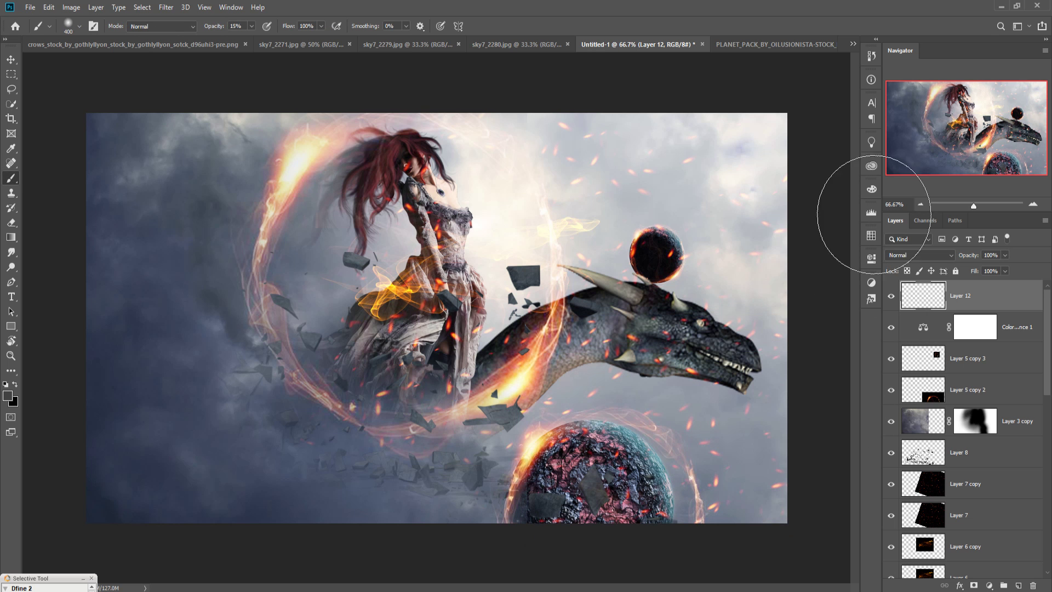
Enlarge the brush to 700 px and paint a soft dark vignette around the edges of the composite on Layer 12.
key(bracketright)
key(bracketright)
key(bracketright)
key(bracketright)
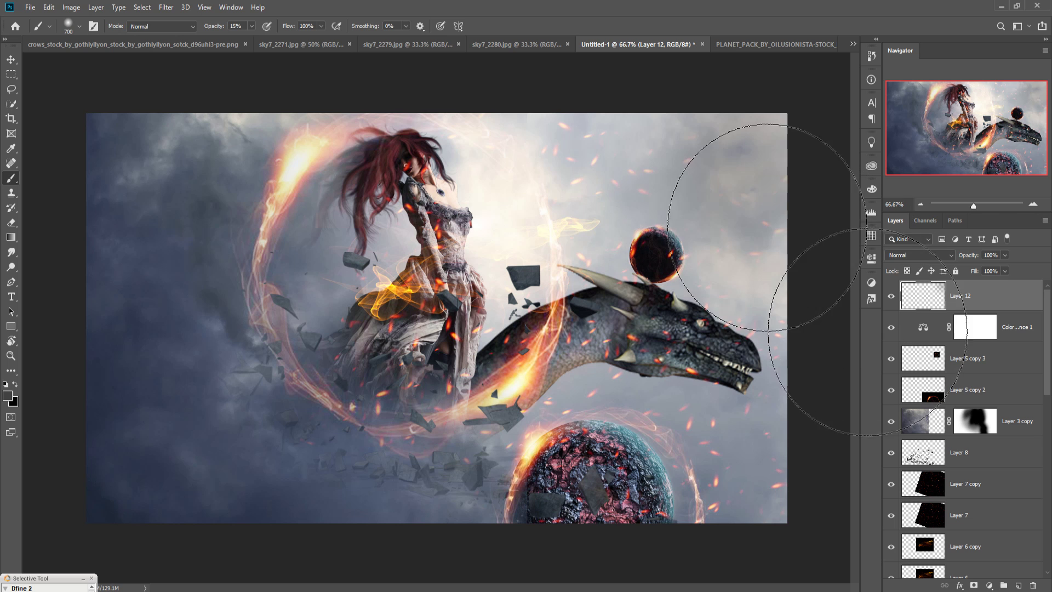
mouse_move(652, 214)
mouse_down()
mouse_move(712, 192)
mouse_move(845, 305)
mouse_move(869, 352)
mouse_move(774, 317)
mouse_up()
key(ctrl+minus)
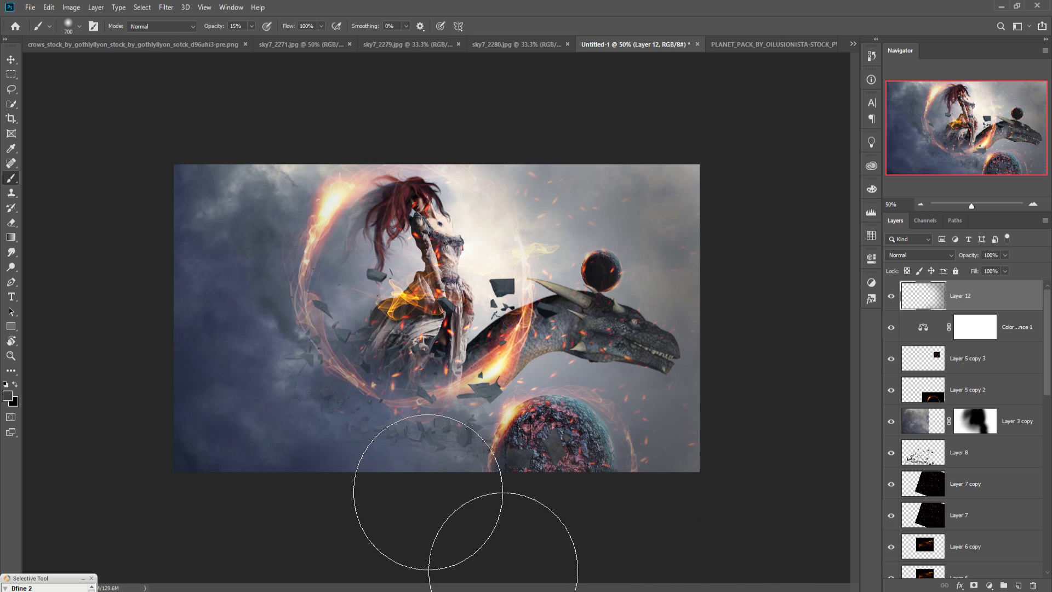
mouse_move(237, 445)
mouse_down()
mouse_move(237, 312)
mouse_move(224, 255)
mouse_move(181, 269)
mouse_move(169, 343)
mouse_up()
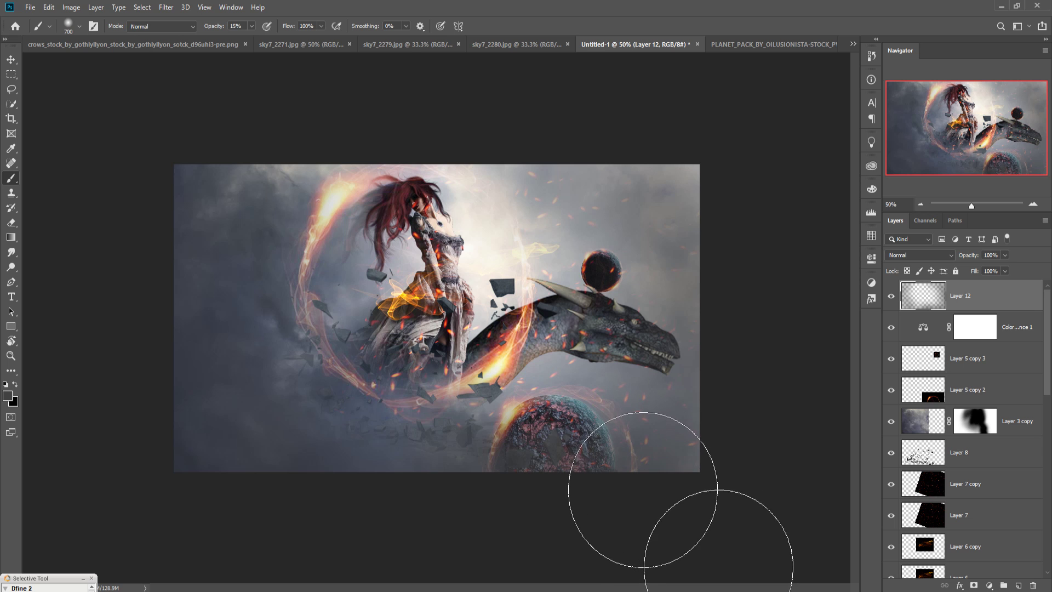
Examine the vignetted composite close up and as a whole.
click(10, 61)
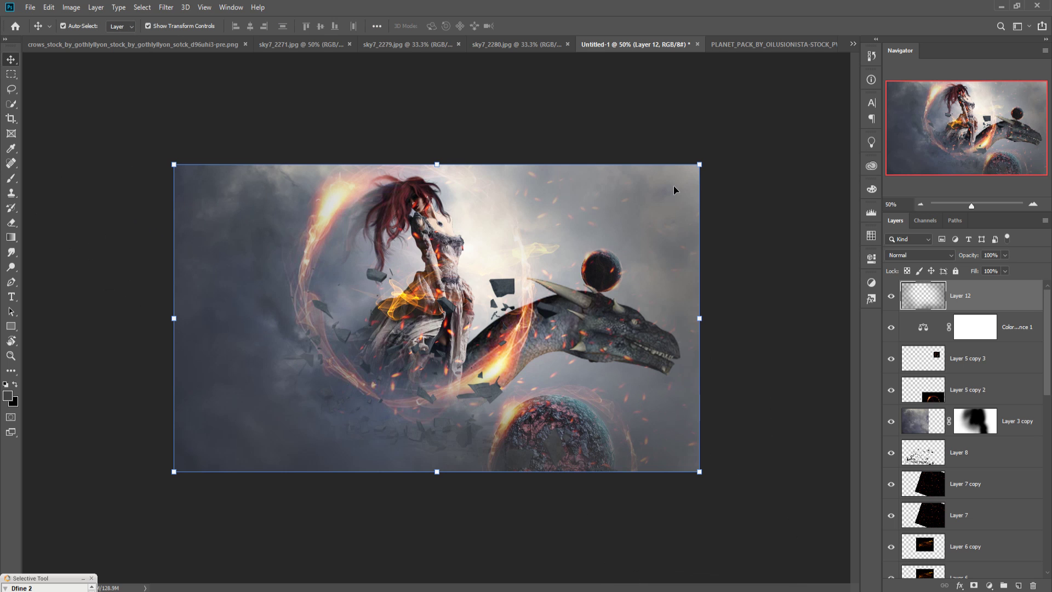
key(ctrl+minus)
key(ctrl+minus)
key(ctrl+plus)
key(ctrl+plus)
key(ctrl+plus)
key(ctrl+plus)
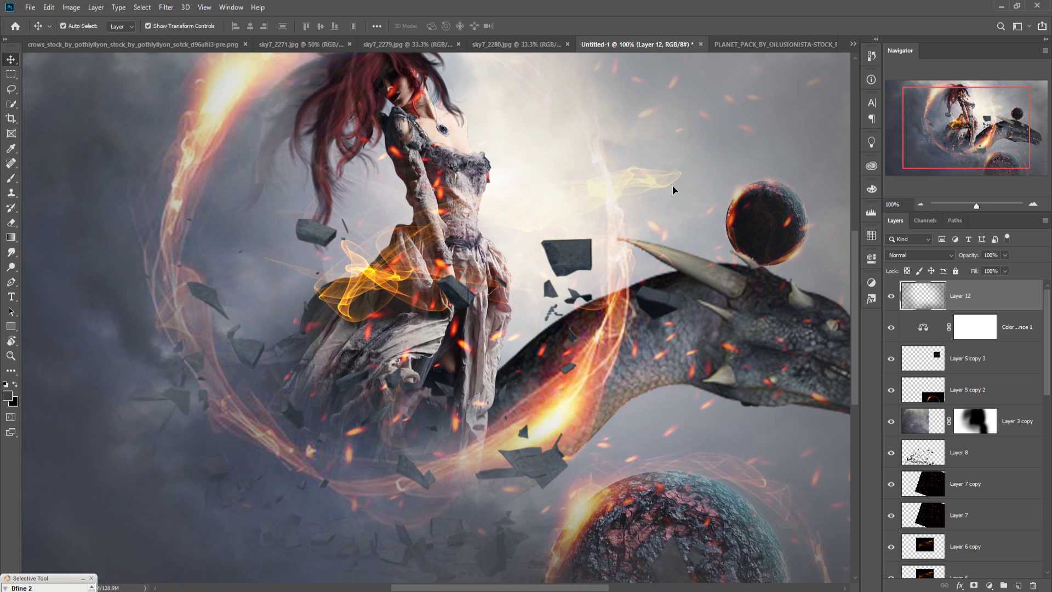
key(ctrl+minus)
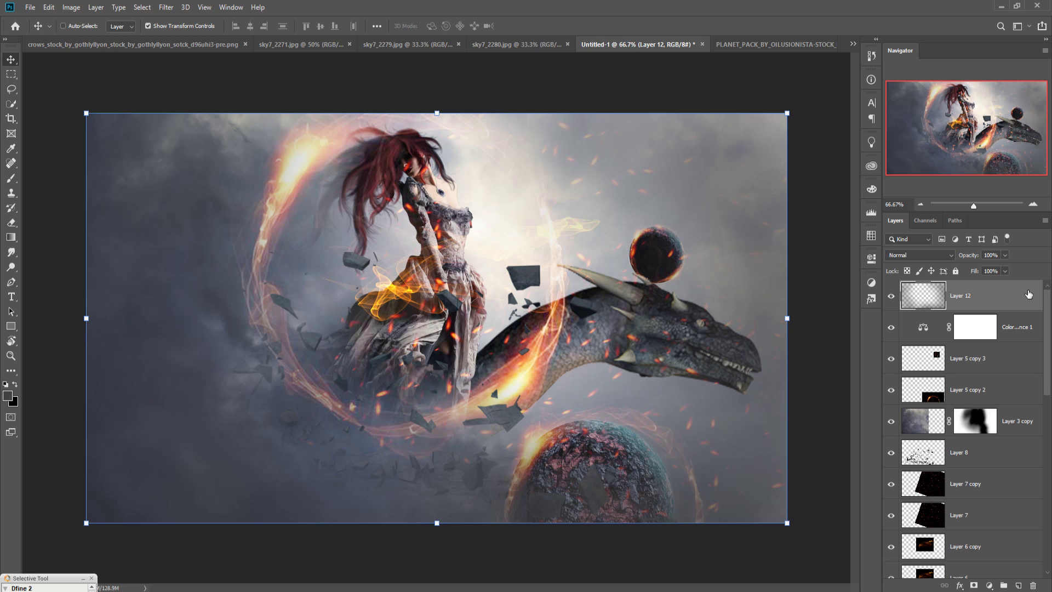
Stamp all visible layers into a new merged layer at the top of the stack and duplicate it.
key(ctrl+shift+alt+e)
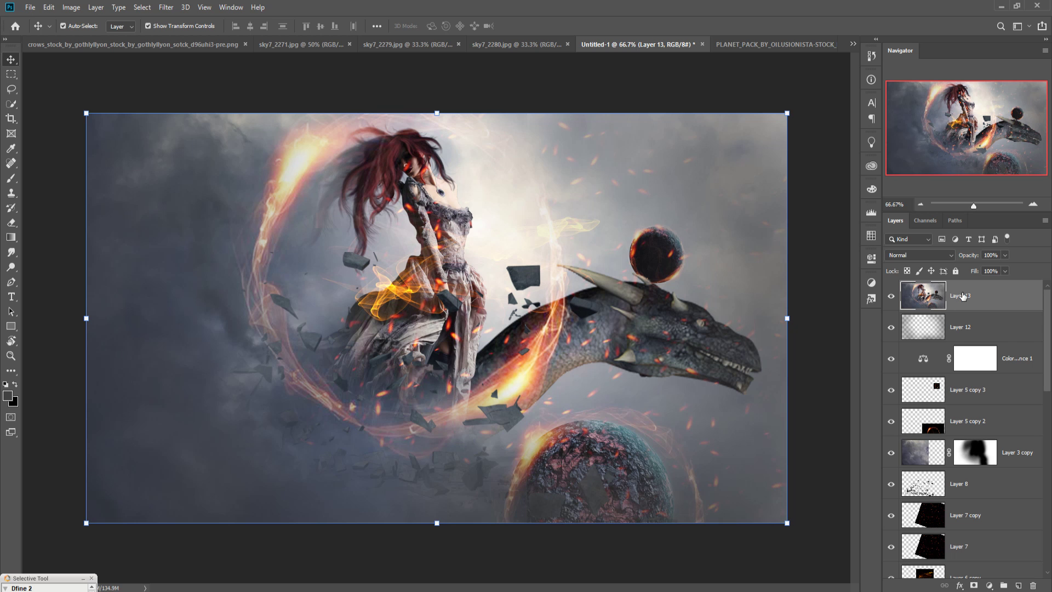
right_click(991, 300)
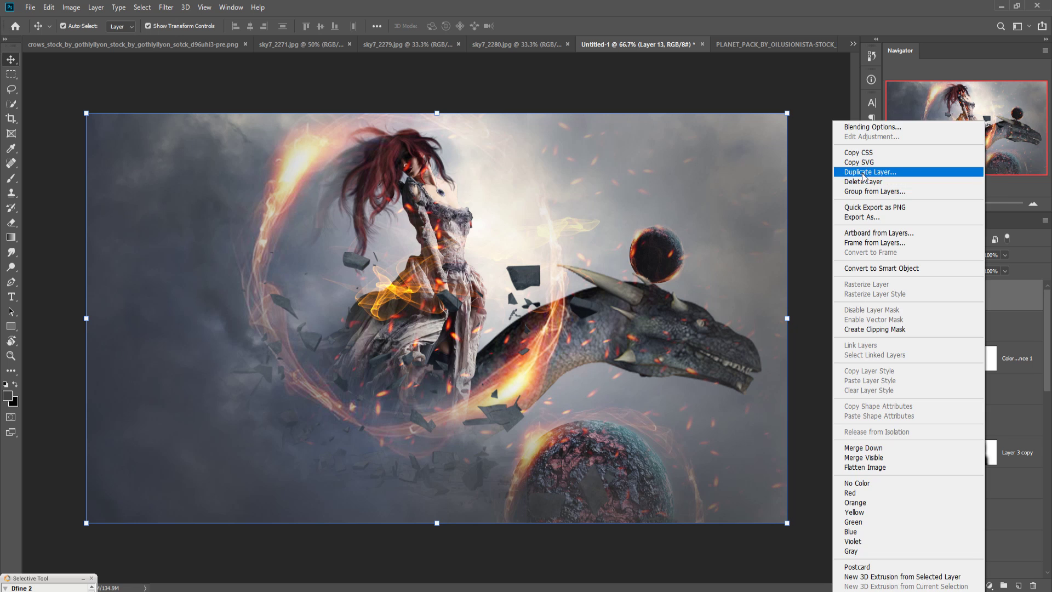
click(931, 168)
click(614, 170)
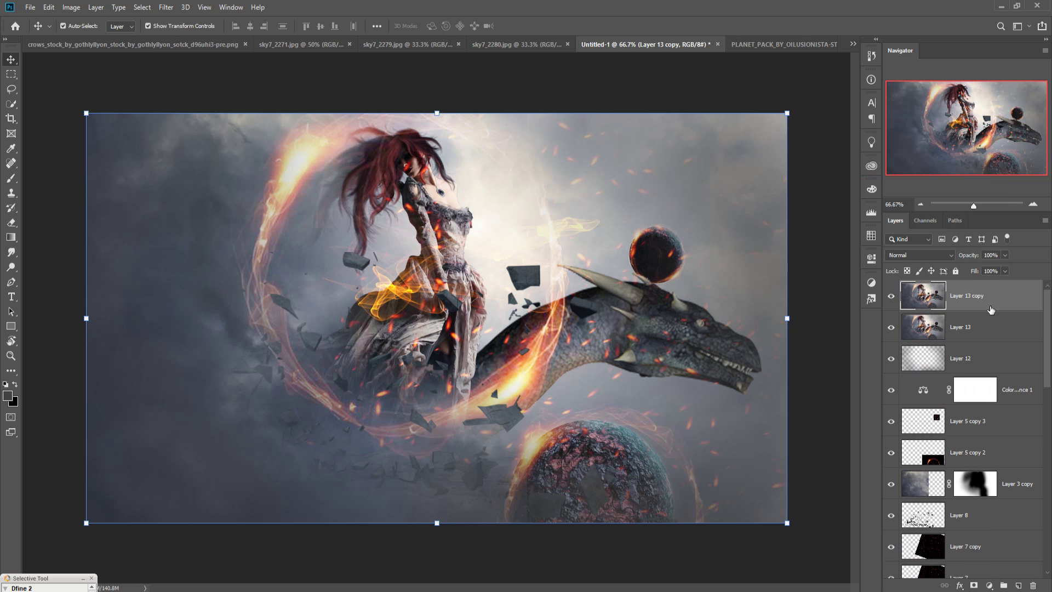
Open the merged copy in the Camera Raw Filter, raise its saturation slightly and set the post-crop vignetting amount to -18.
click(168, 9)
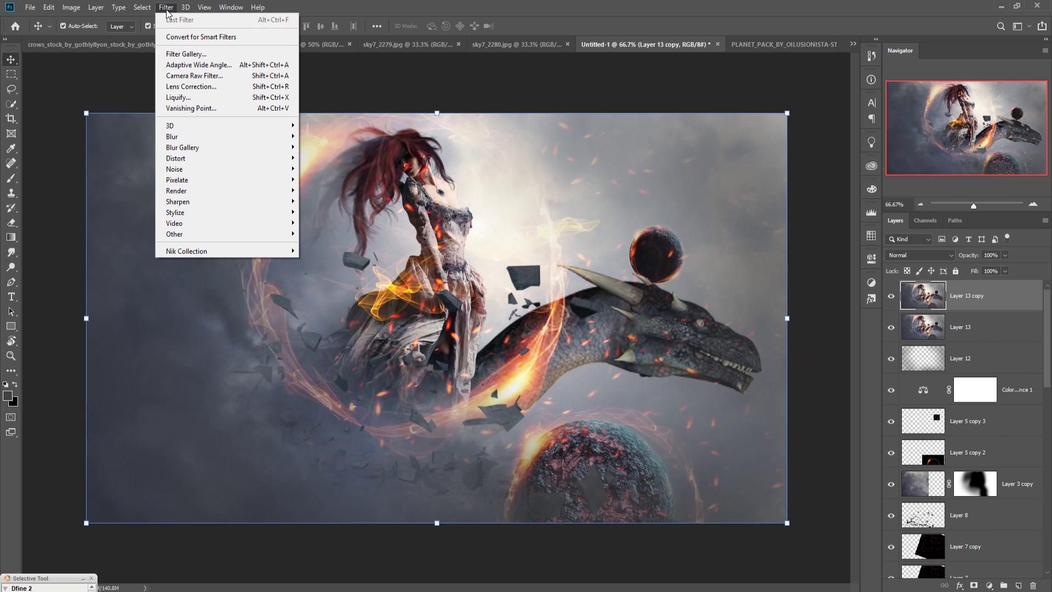
click(181, 76)
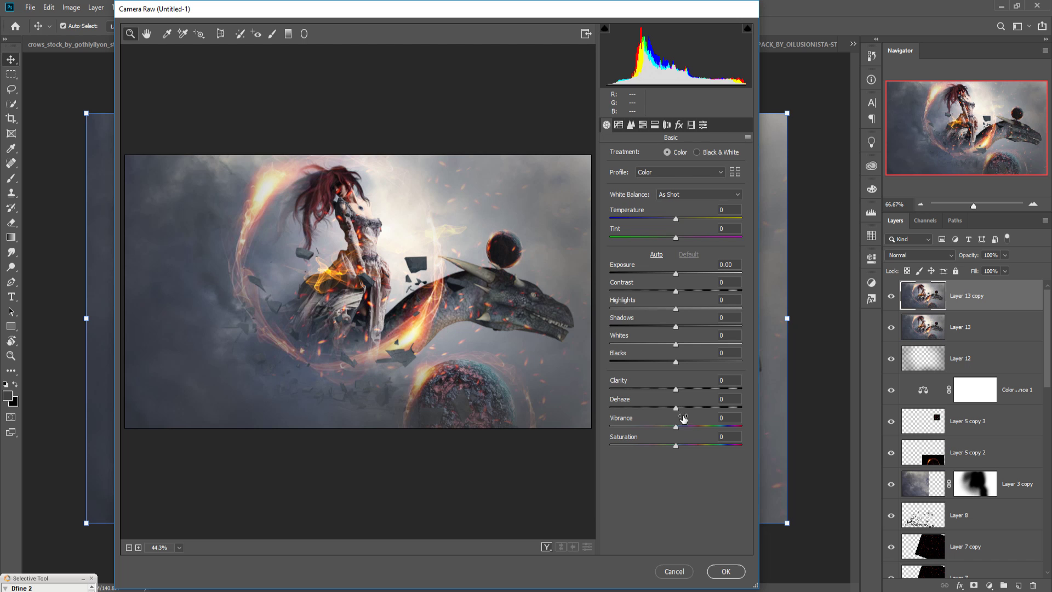
drag(676, 446, 684, 448)
click(679, 125)
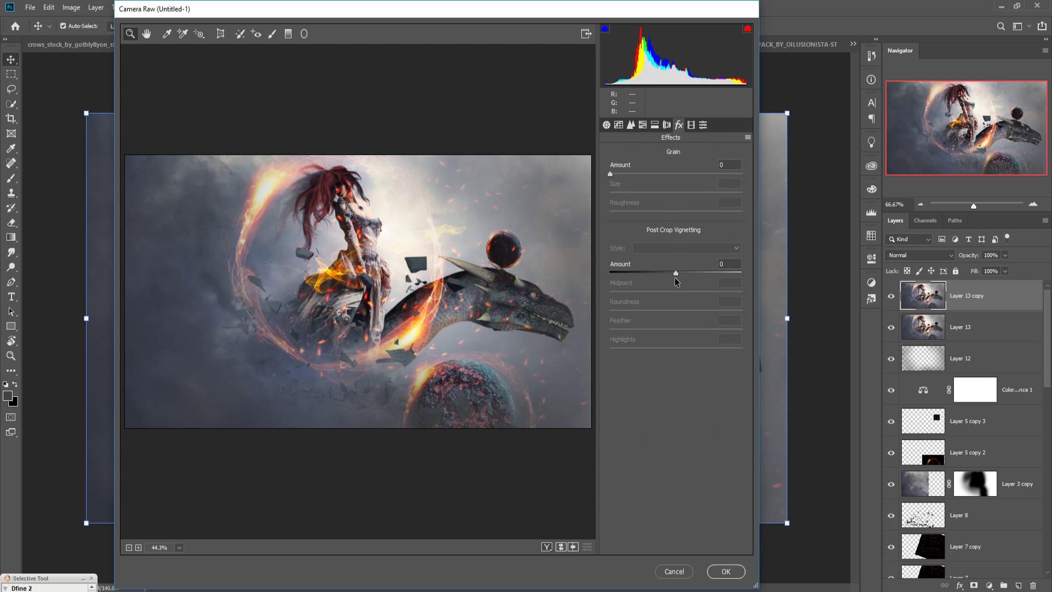
drag(675, 274, 663, 273)
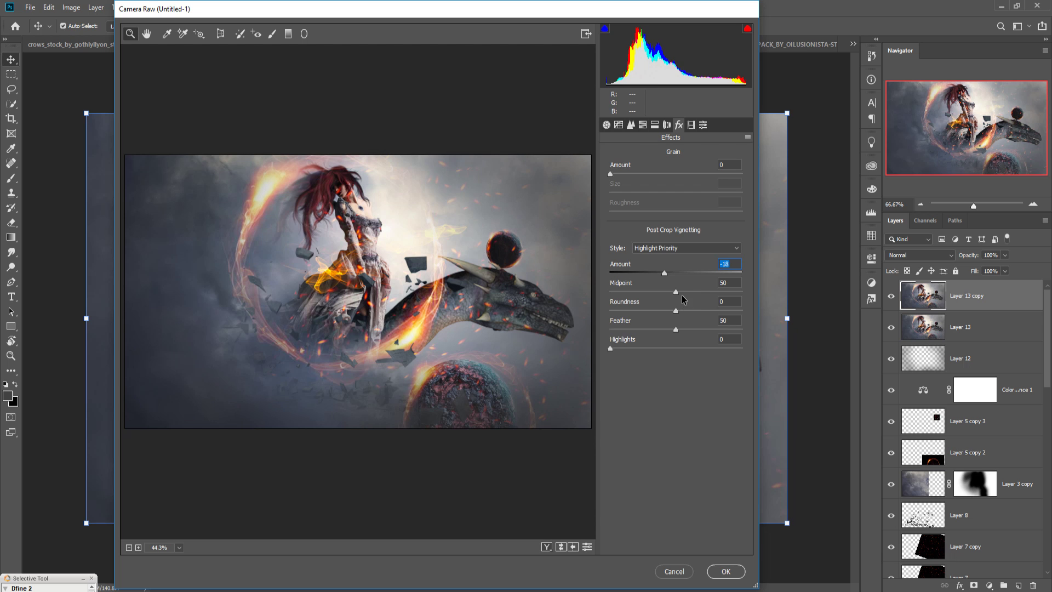
Set the sharpening amount to 11 and split-tone the highlights with hue 53 and saturation 16.
click(631, 129)
drag(610, 177, 621, 177)
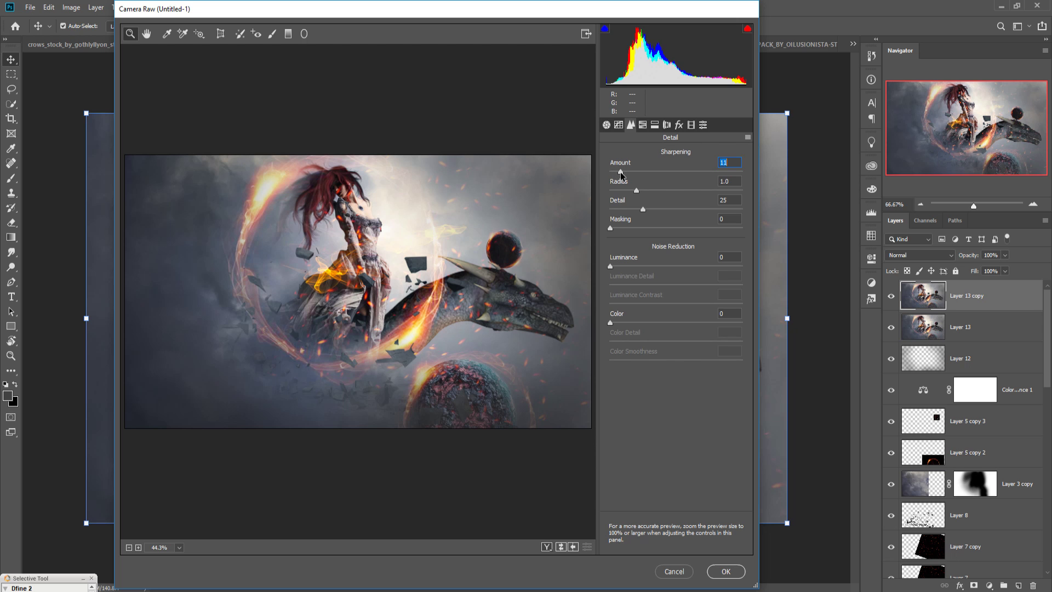
click(656, 126)
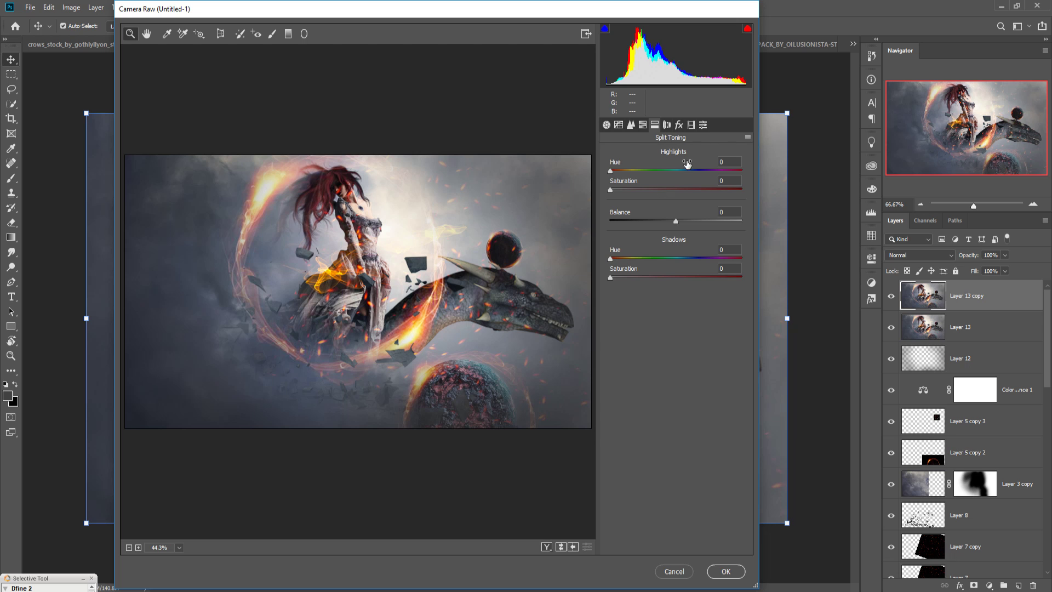
drag(611, 170, 623, 171)
drag(611, 190, 628, 171)
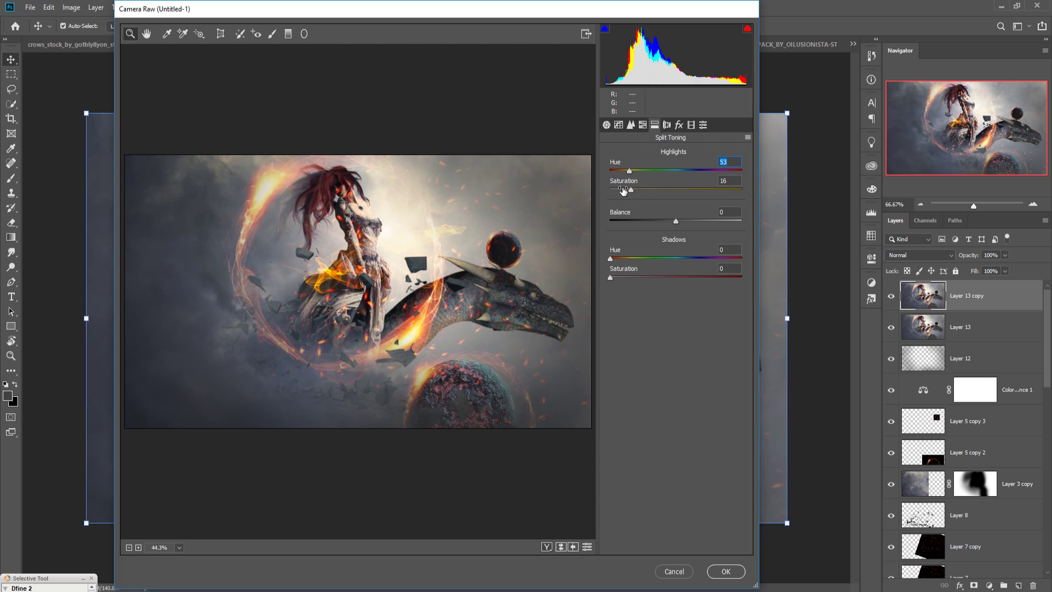
Split-tone the shadows by adjusting their hue with a low saturation, and apply the Camera Raw Filter.
drag(612, 263, 680, 272)
drag(611, 278, 624, 280)
drag(679, 260, 617, 279)
drag(632, 259, 639, 258)
click(727, 572)
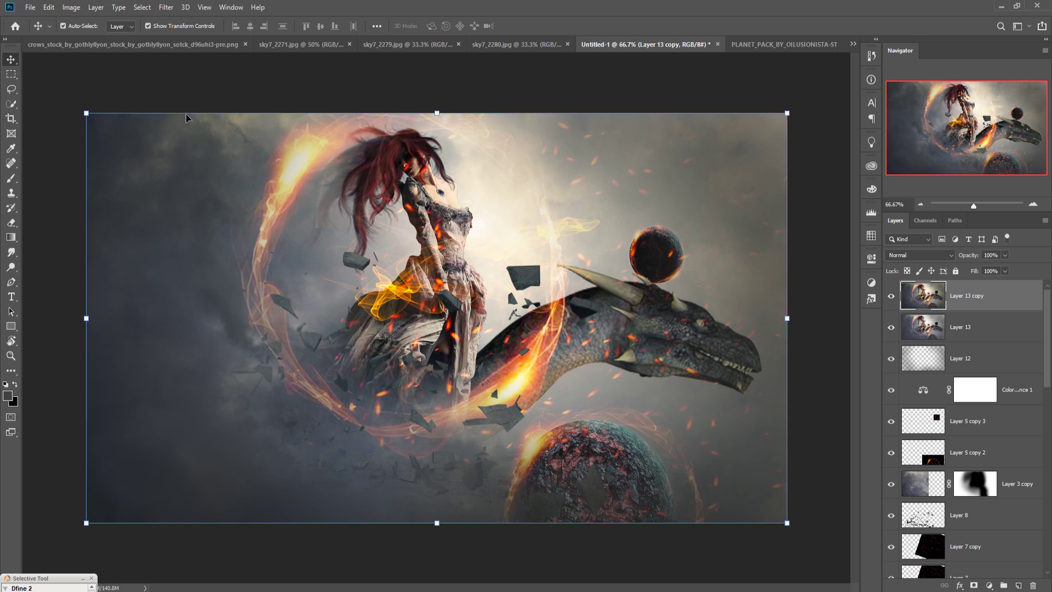
Apply Color Efex Pro 4 Cross Processing with method L02, strength 49%, shadows 56% and slightly raised highlights.
click(171, 9)
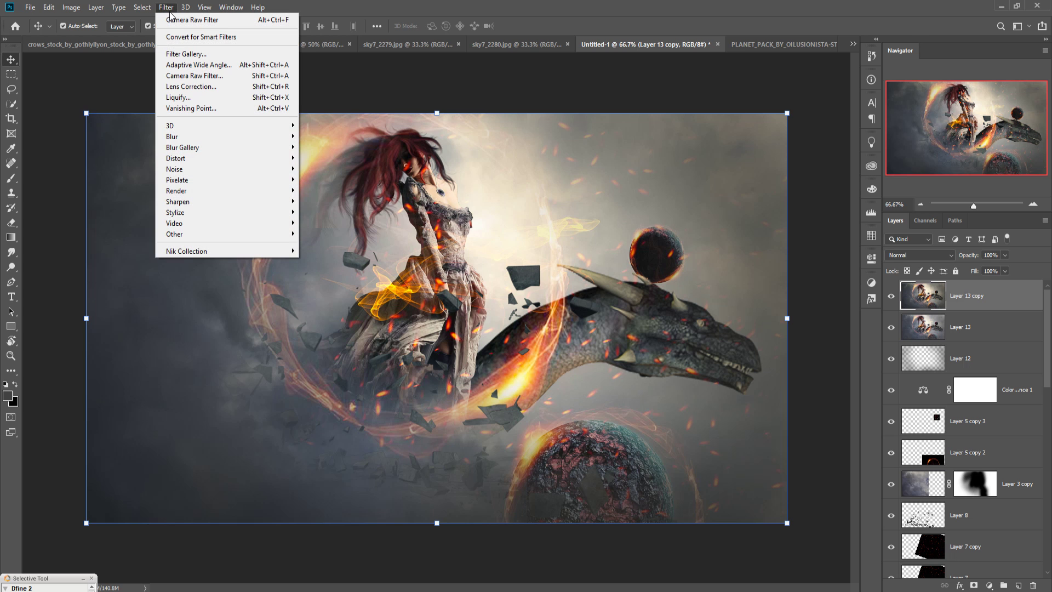
mouse_move(206, 255)
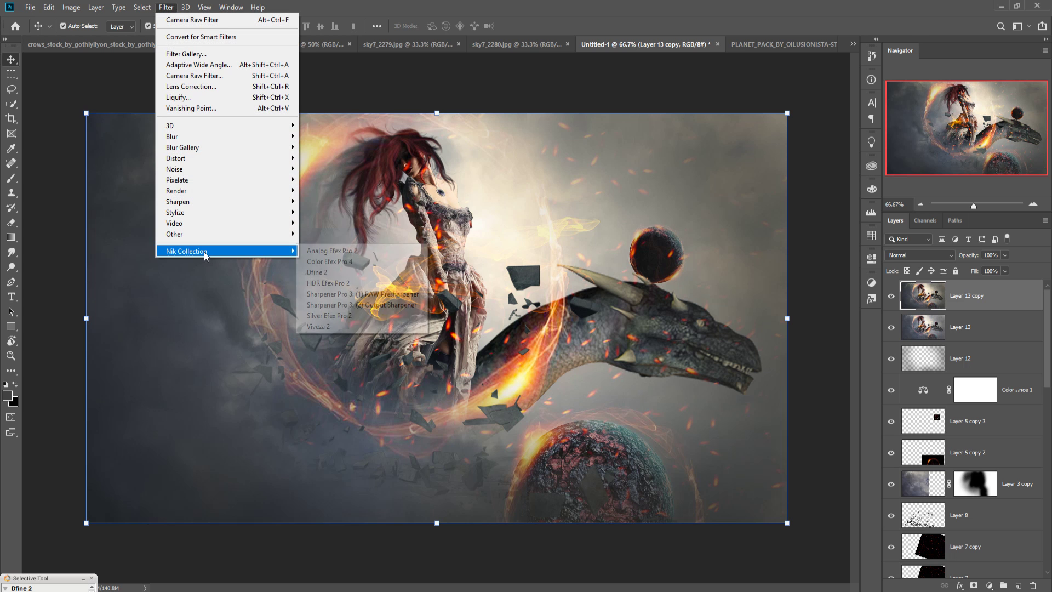
click(341, 262)
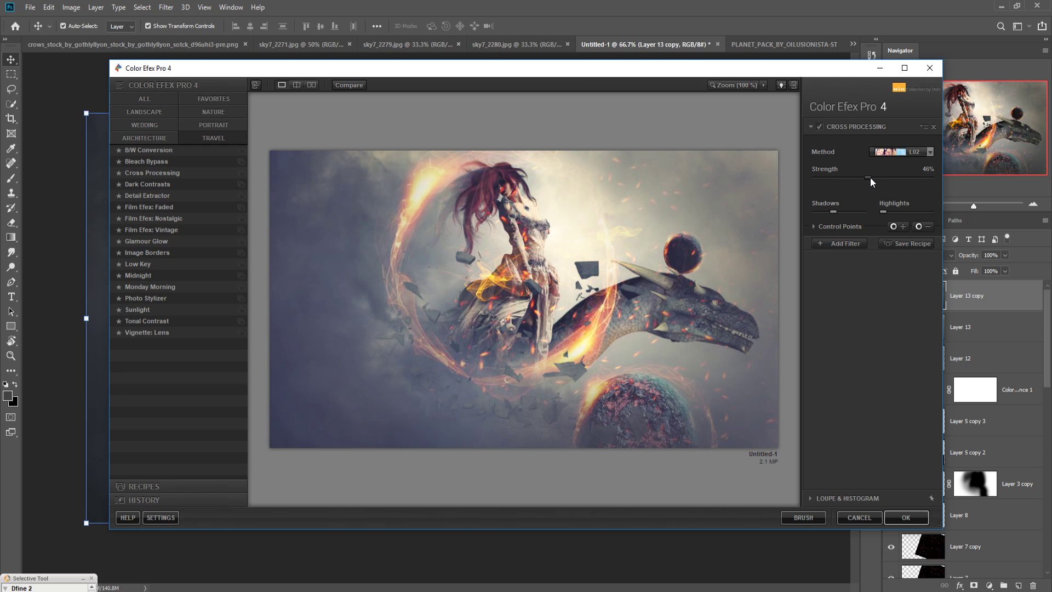
drag(875, 179, 873, 180)
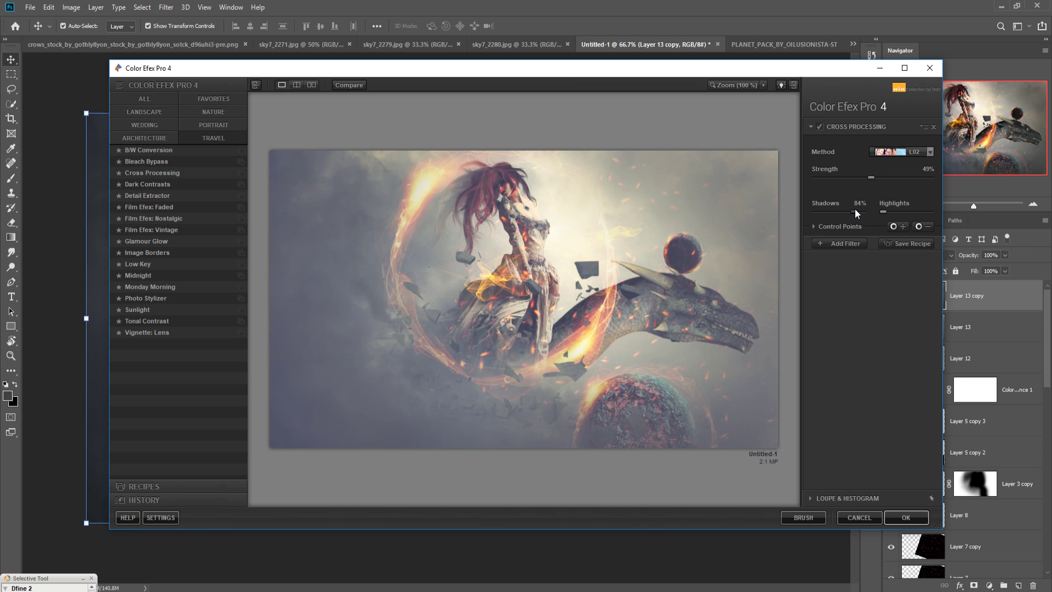
drag(883, 212, 892, 212)
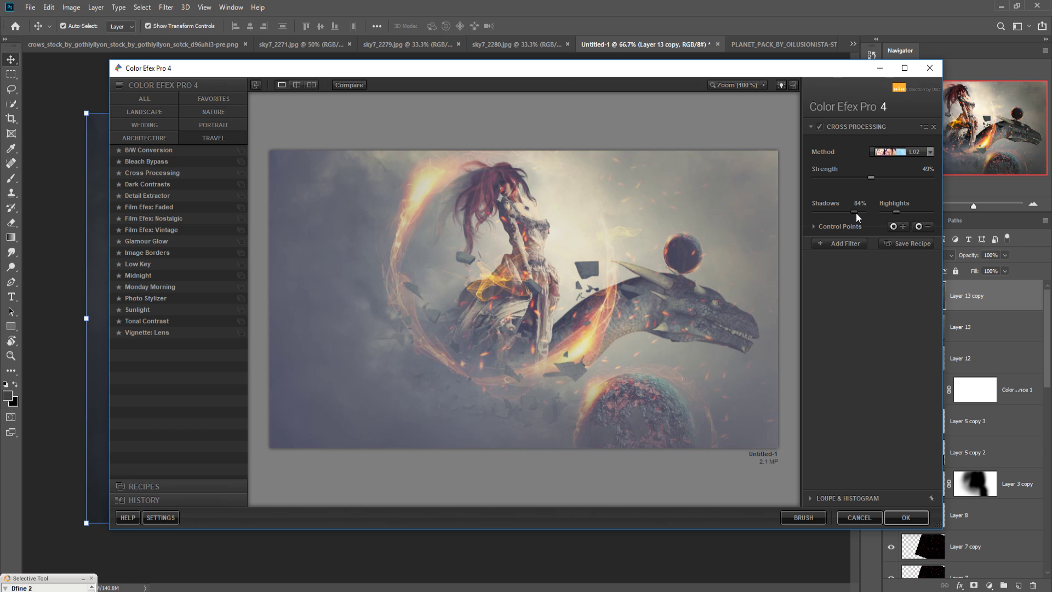
drag(855, 212, 840, 213)
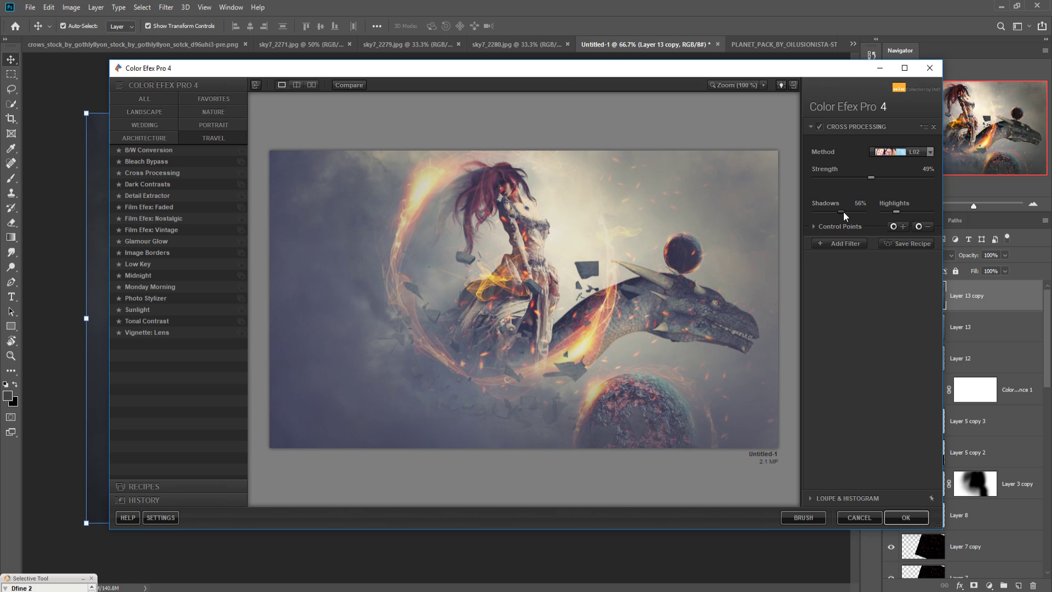
drag(901, 213, 904, 213)
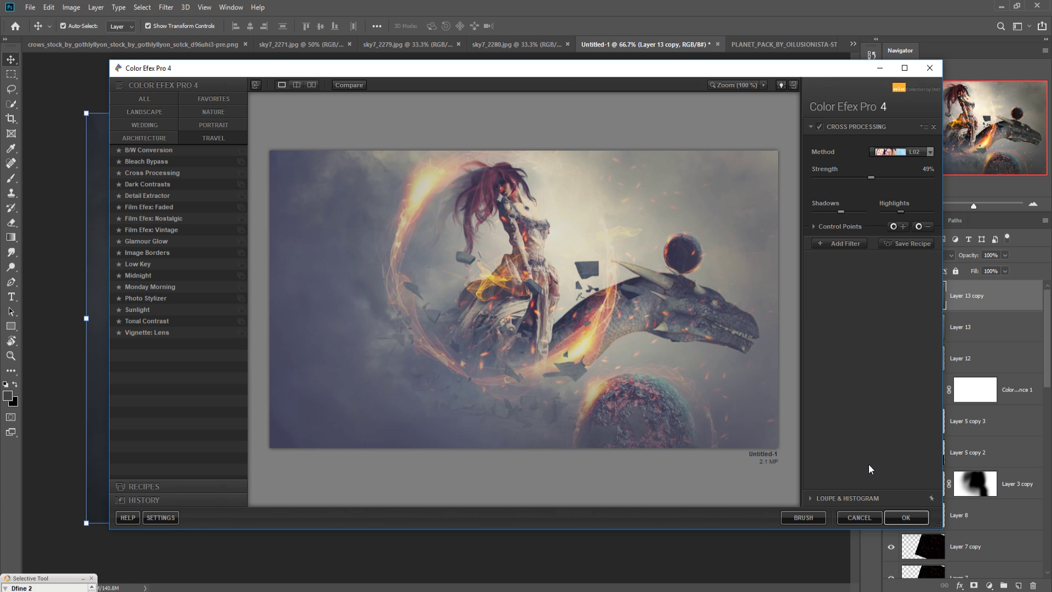
click(895, 515)
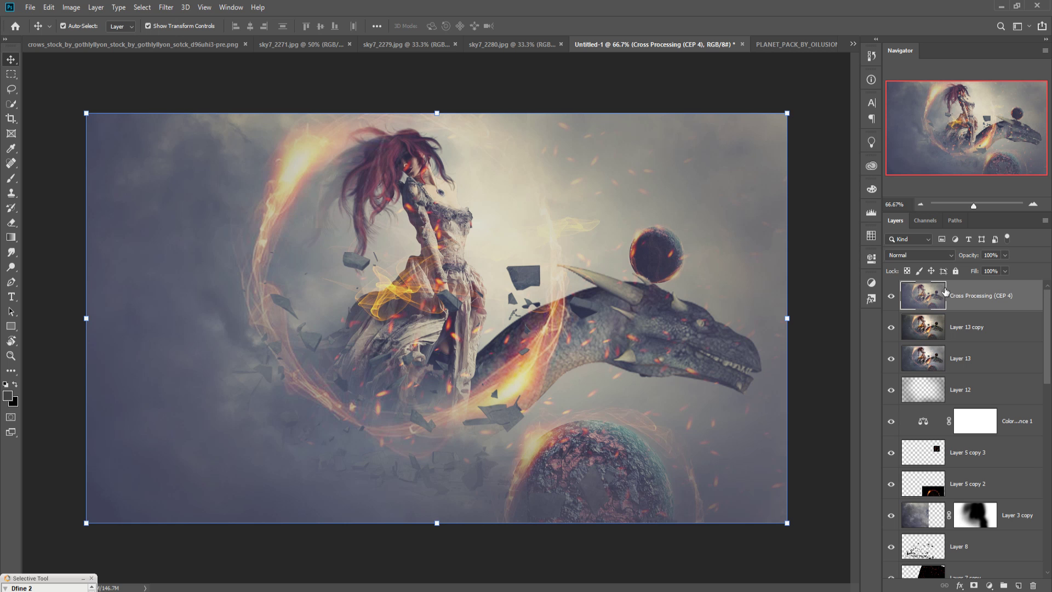
Duplicate the Cross Processing layer and add a Photo Filter adjustment above it with Warming Filter (85) at 25% density.
right_click(1006, 304)
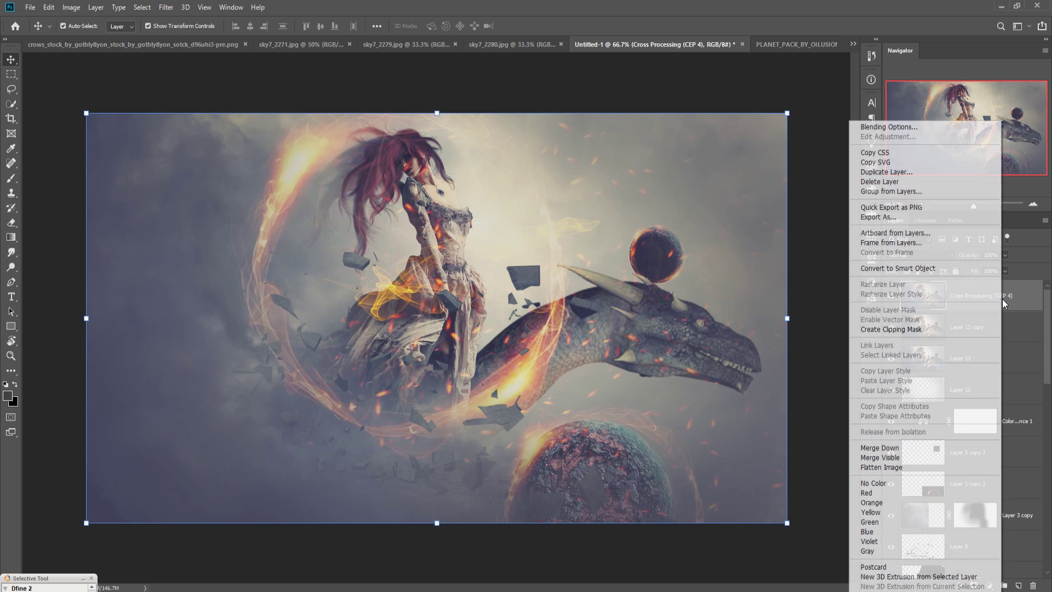
click(882, 172)
click(616, 173)
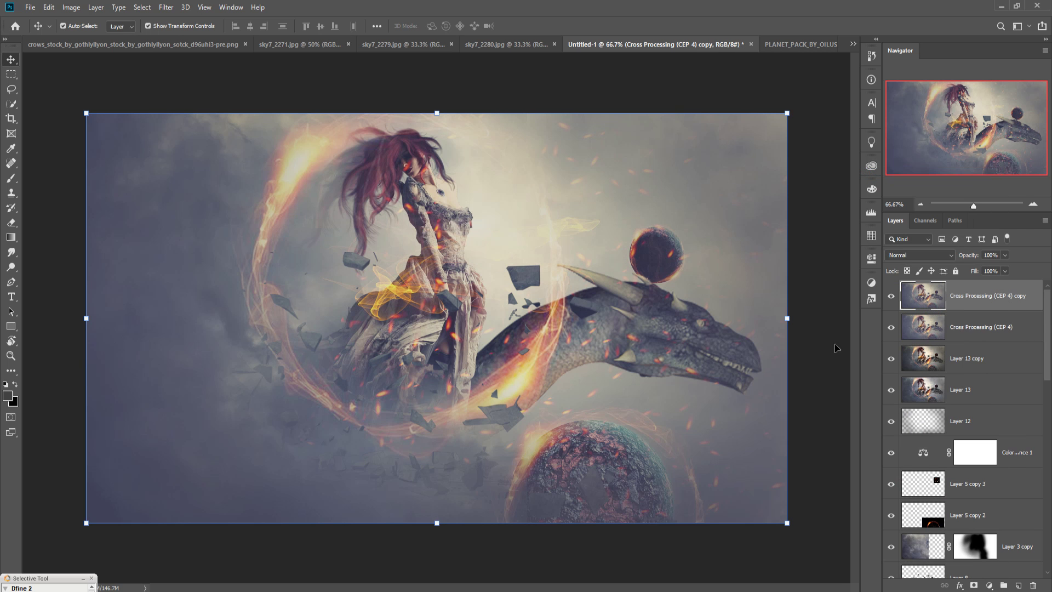
click(989, 585)
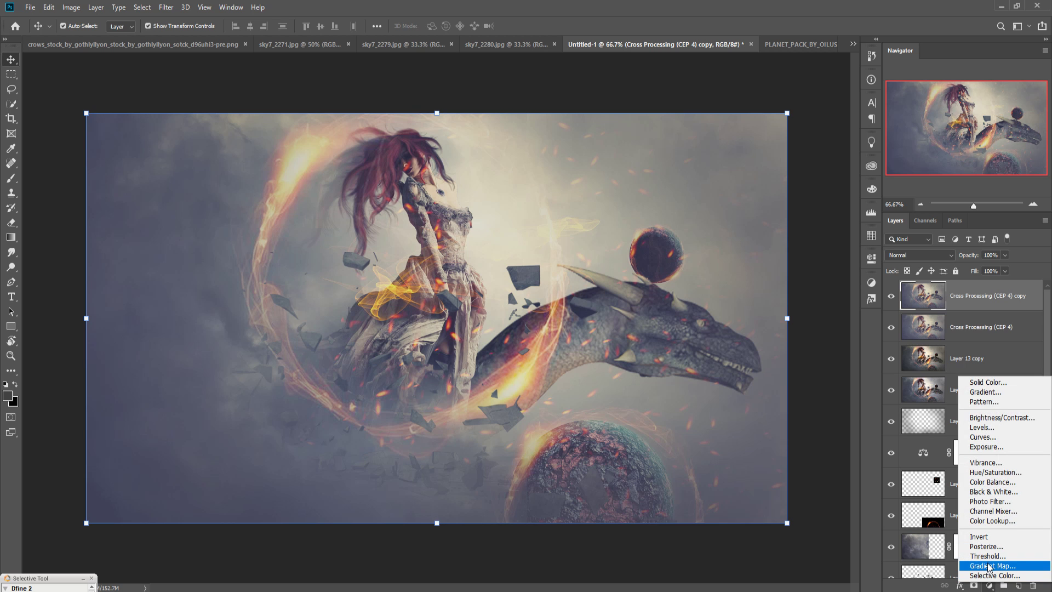
click(1000, 502)
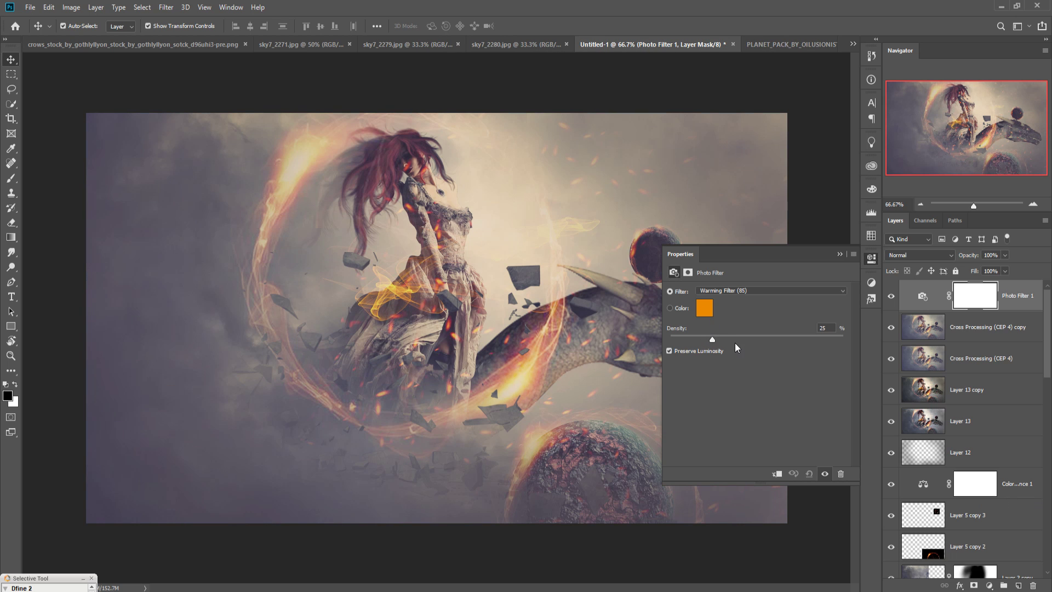
click(839, 255)
Create a new layer above the Photo Filter, fill it with 50% gray and set its blend mode to Soft Light.
click(1024, 305)
click(1018, 585)
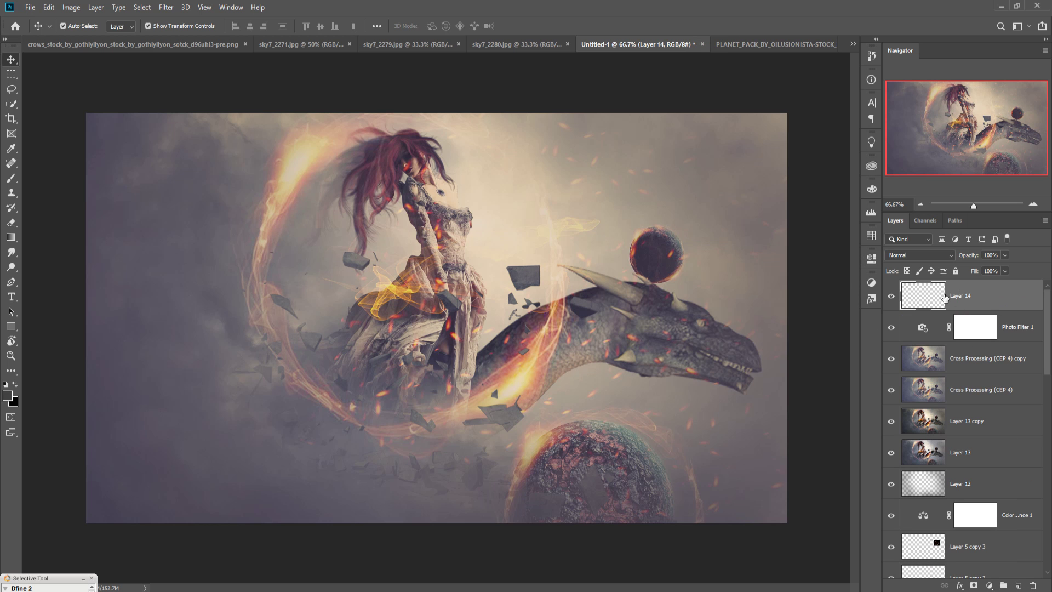
click(49, 7)
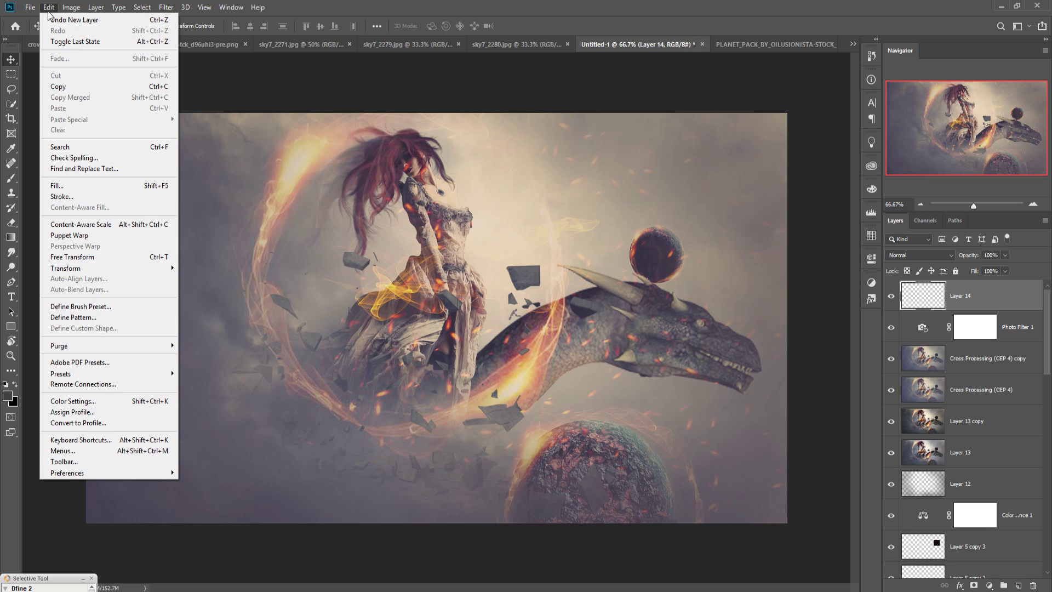
click(59, 187)
click(529, 159)
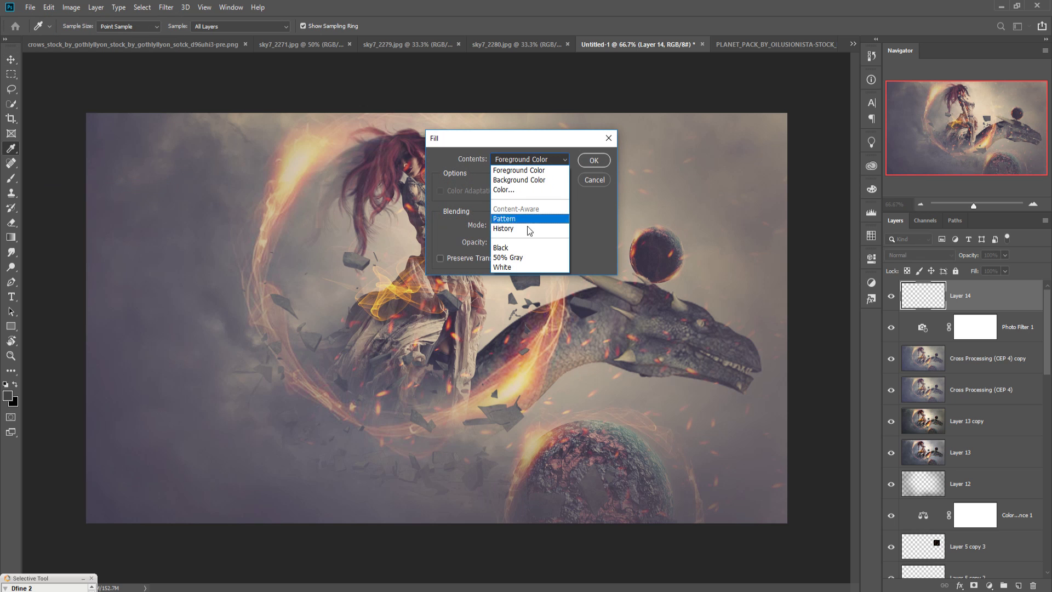
click(523, 257)
click(594, 160)
key(v)
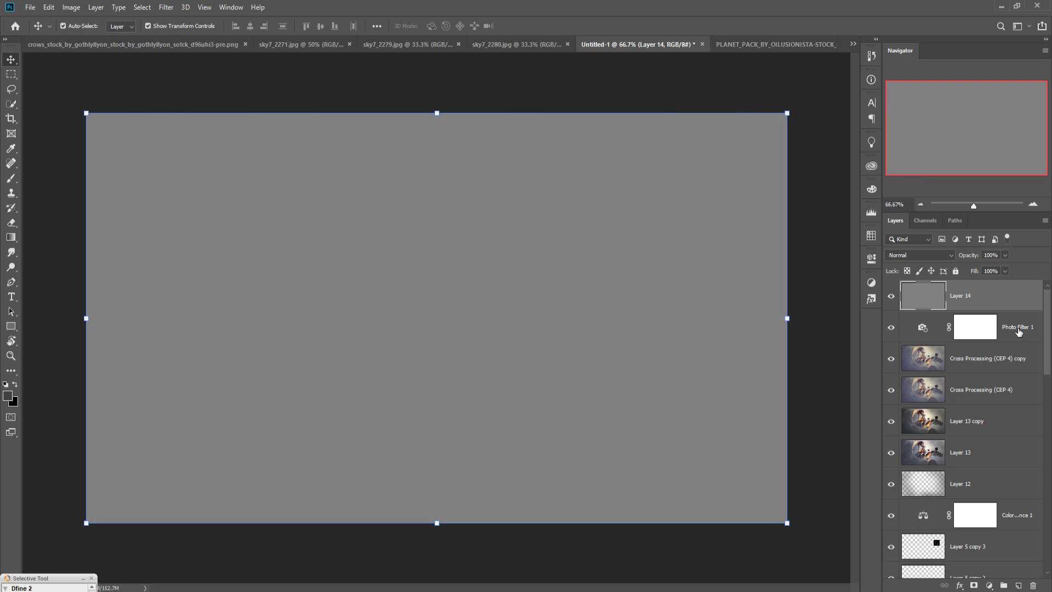
click(951, 259)
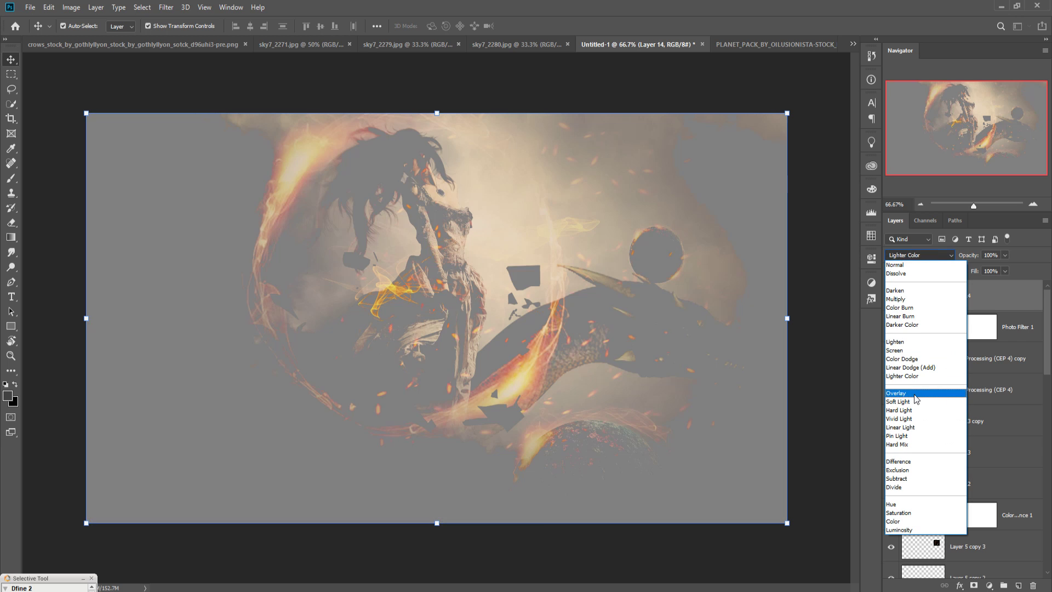
click(912, 404)
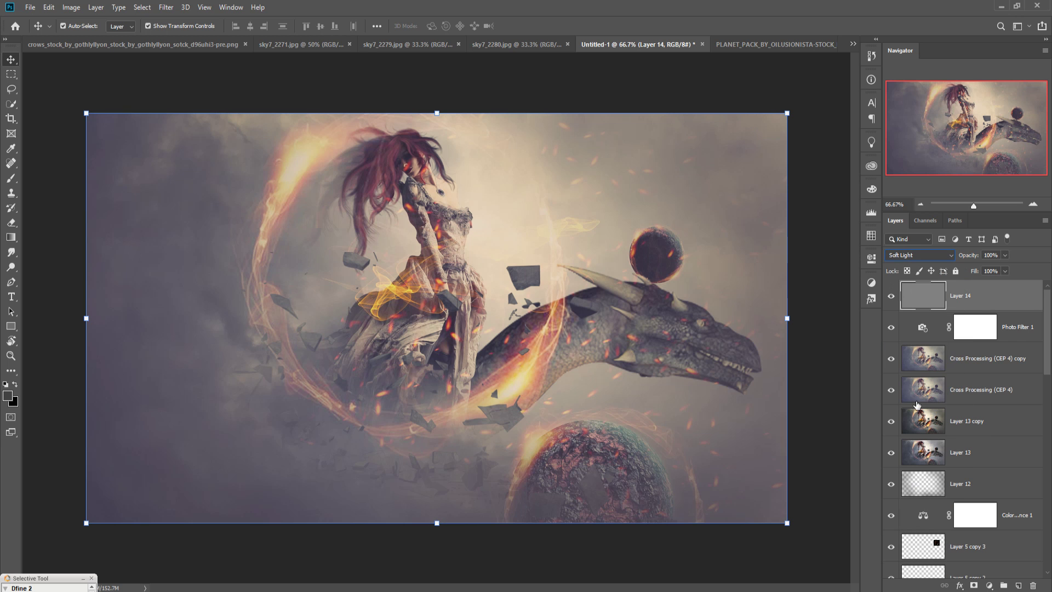
Add a Gradient Fill layer above the gray Soft Light layer and replace its gradient presets with the Neutral Density set.
click(1020, 584)
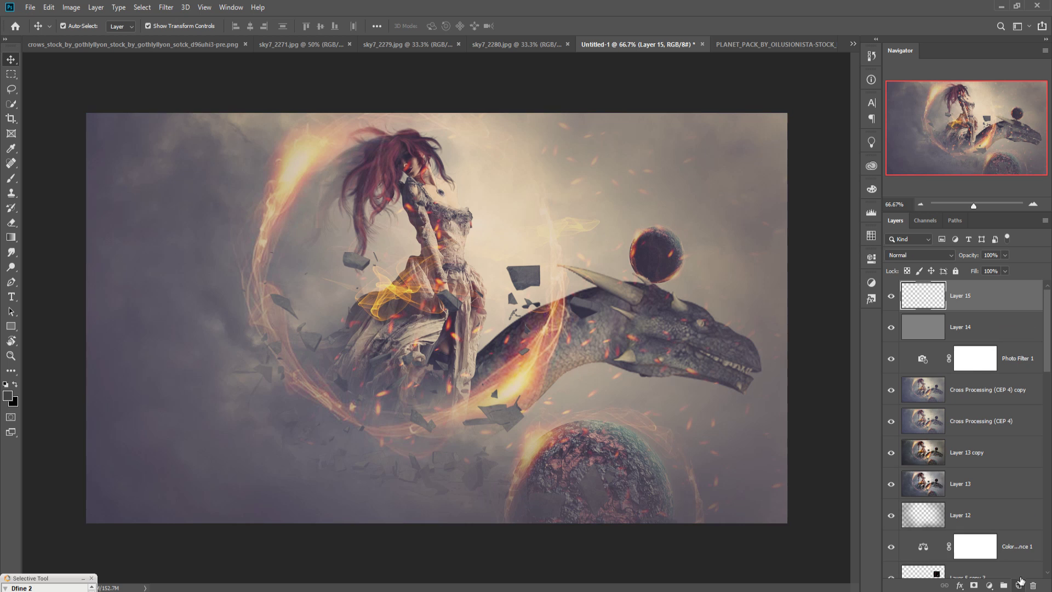
click(989, 586)
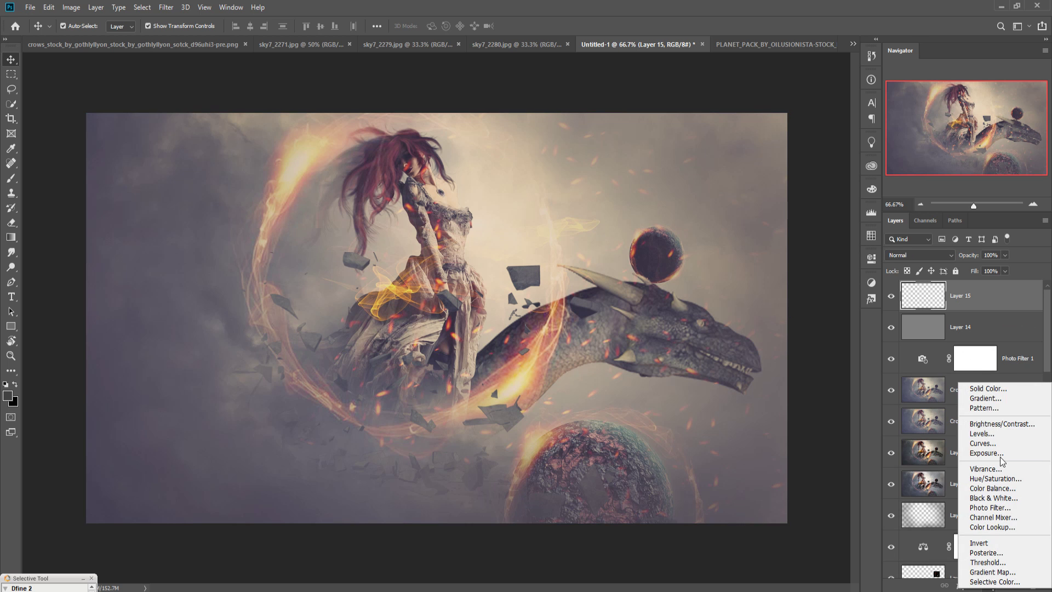
click(986, 402)
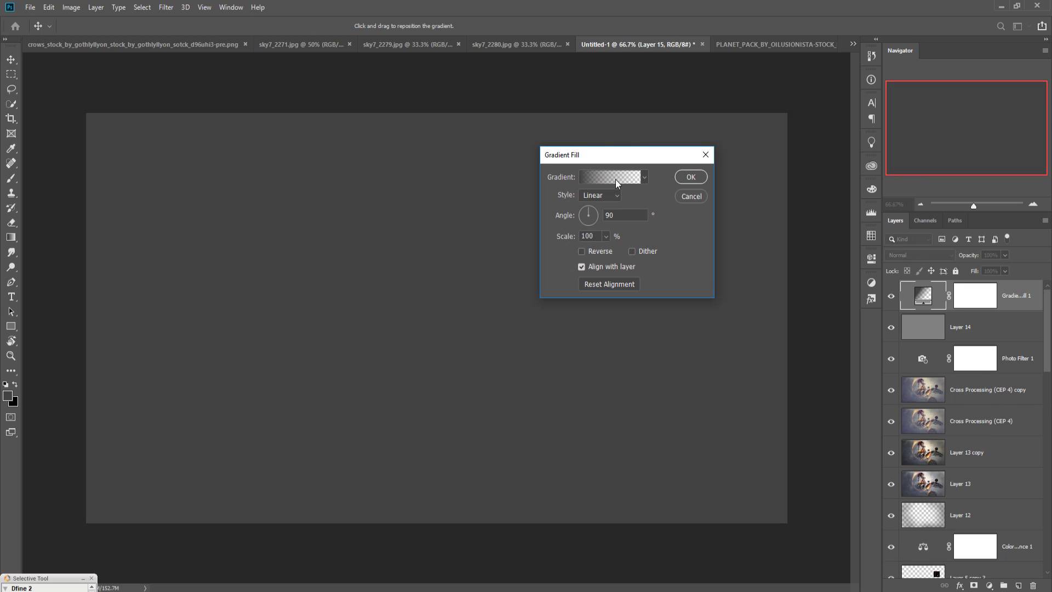
click(616, 179)
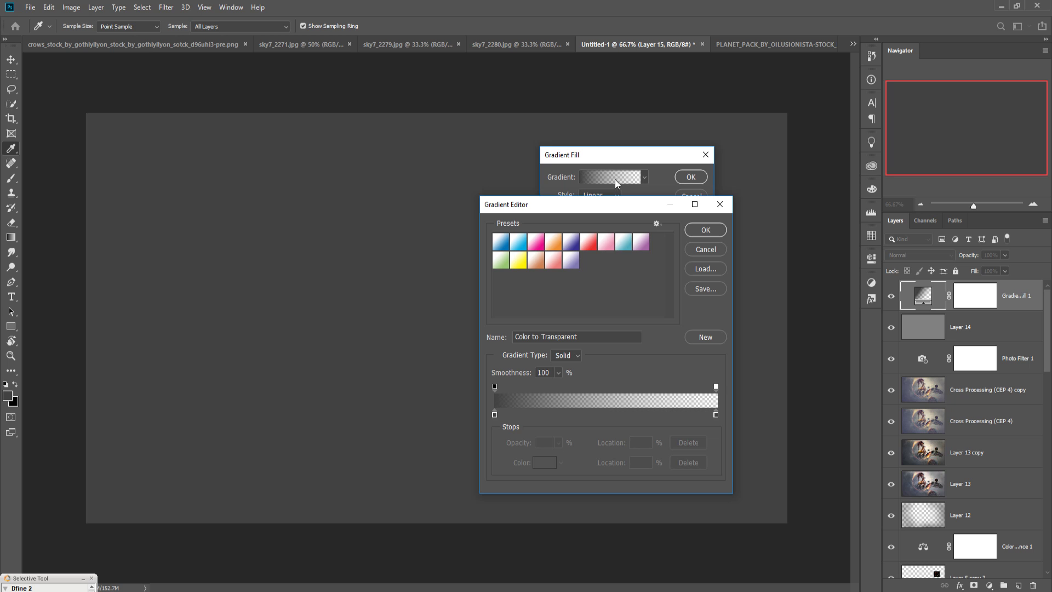
click(660, 223)
click(682, 356)
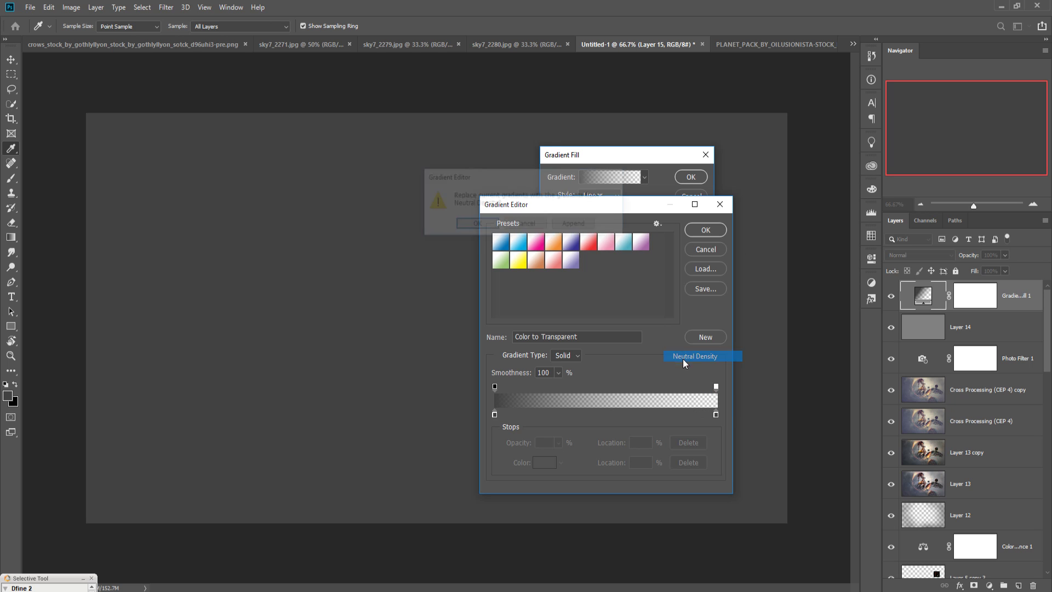
click(485, 226)
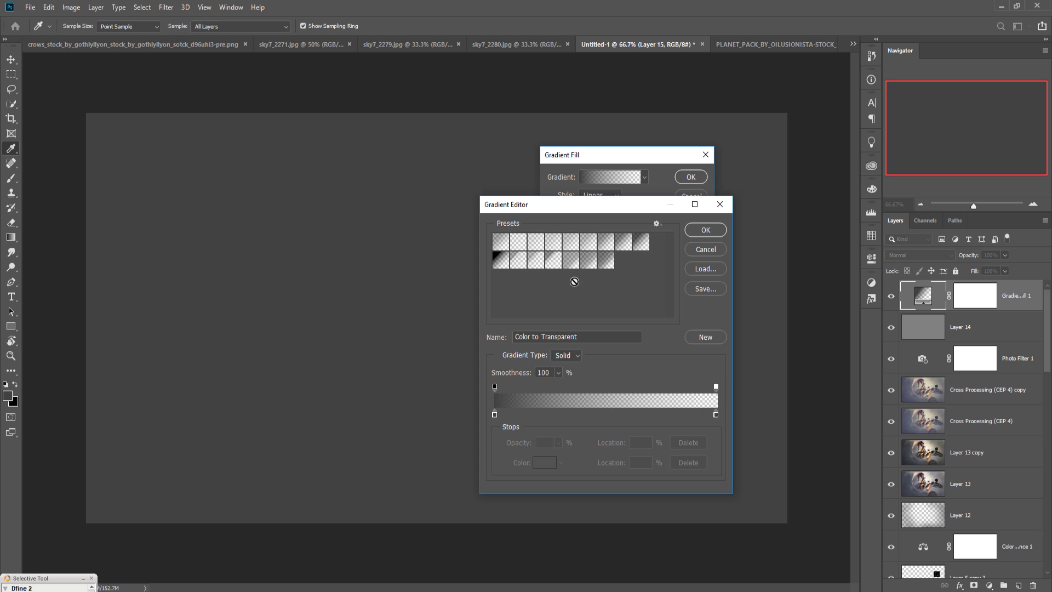
Apply the Neutral Density Light 3 preset to the gradient fill and compare the image with and without that layer.
click(542, 262)
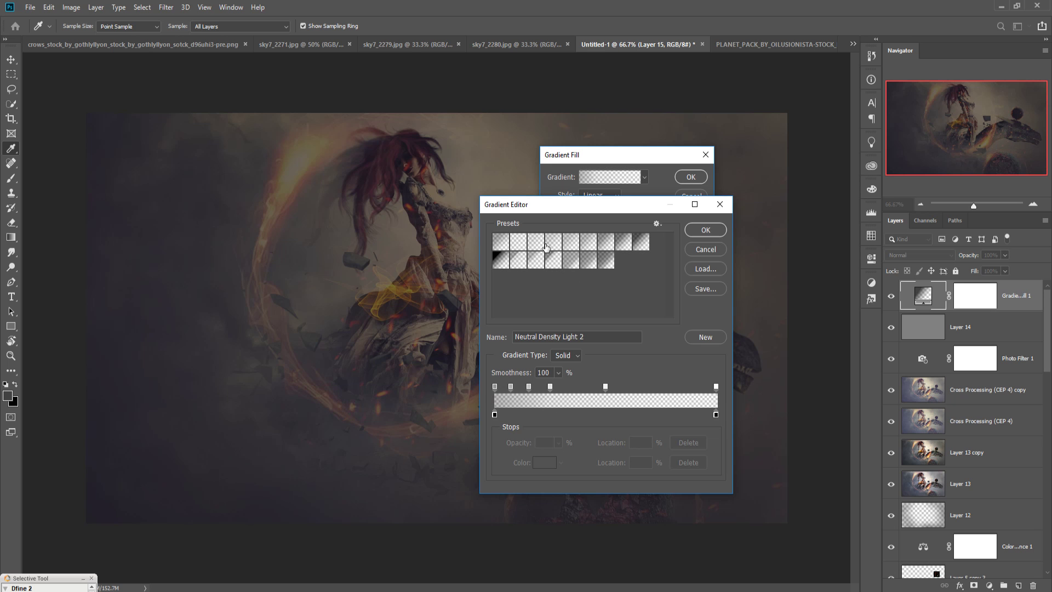
click(552, 245)
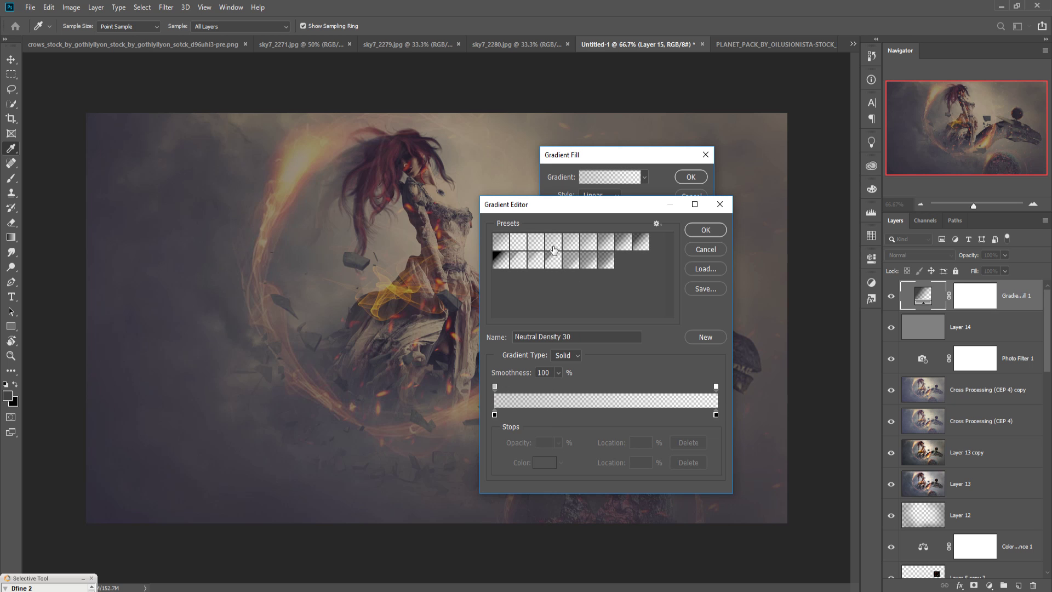
click(553, 261)
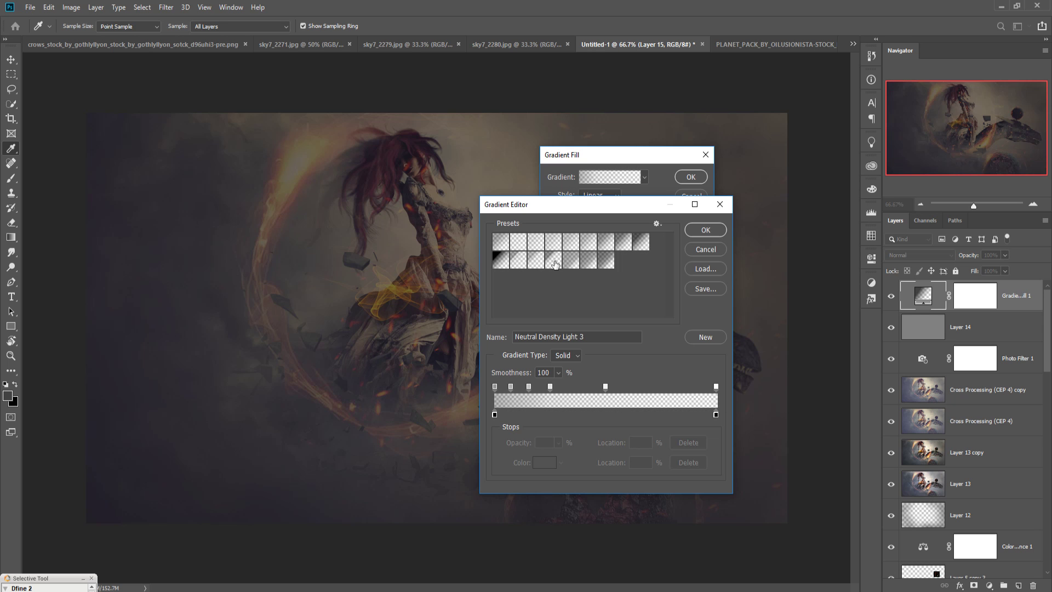
click(701, 231)
click(690, 178)
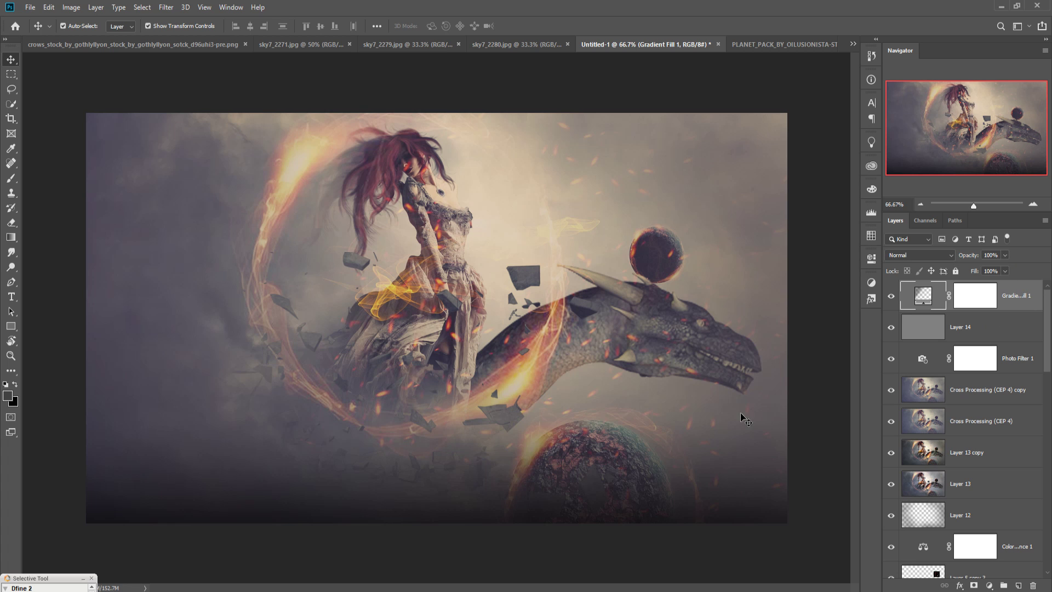
click(892, 297)
click(892, 297)
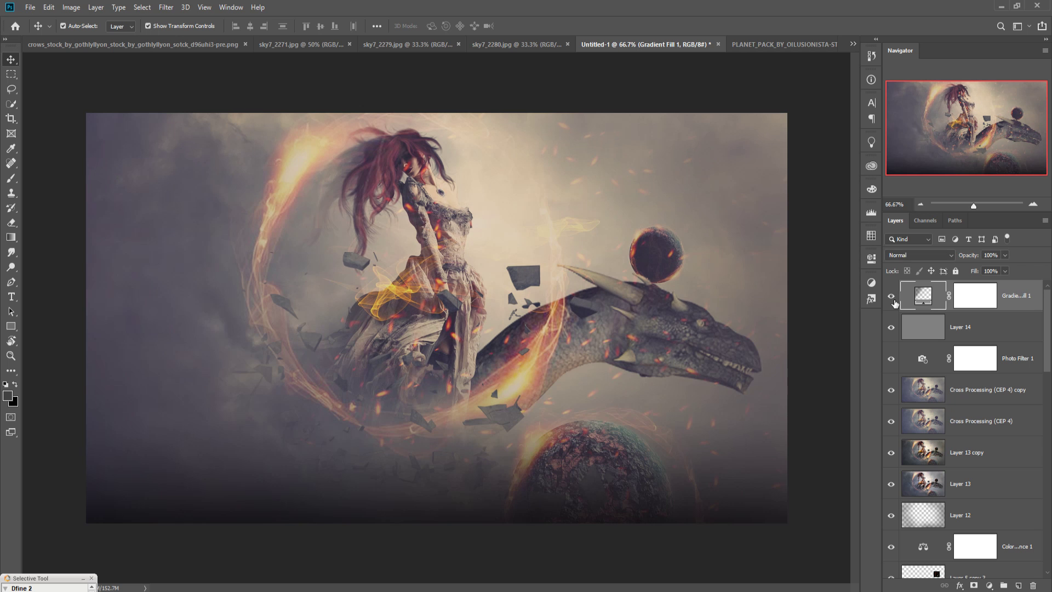